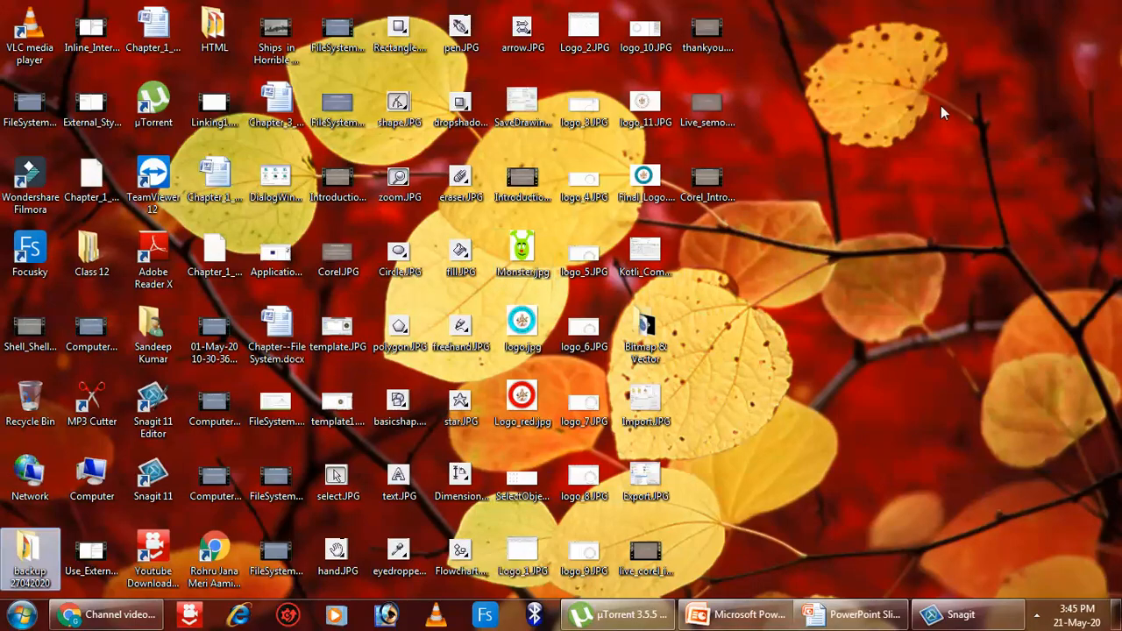
- Launch CorelDRAW 11 from the Corel Graphics Suite 11 programs and start a new blank graphic
left_click(19, 617)
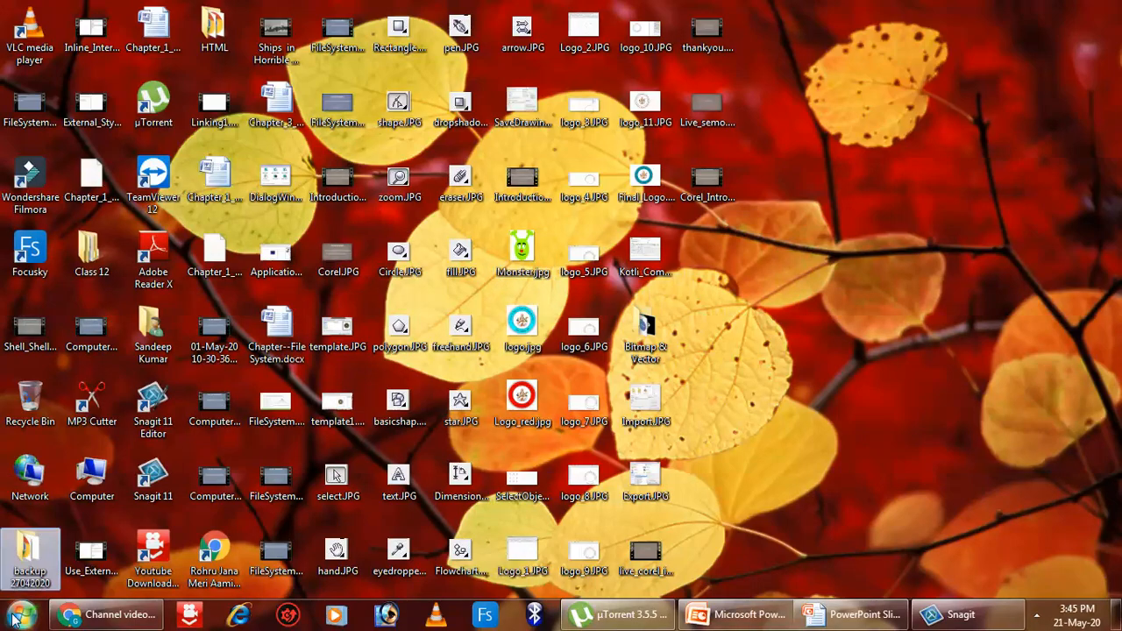
left_click(79, 543)
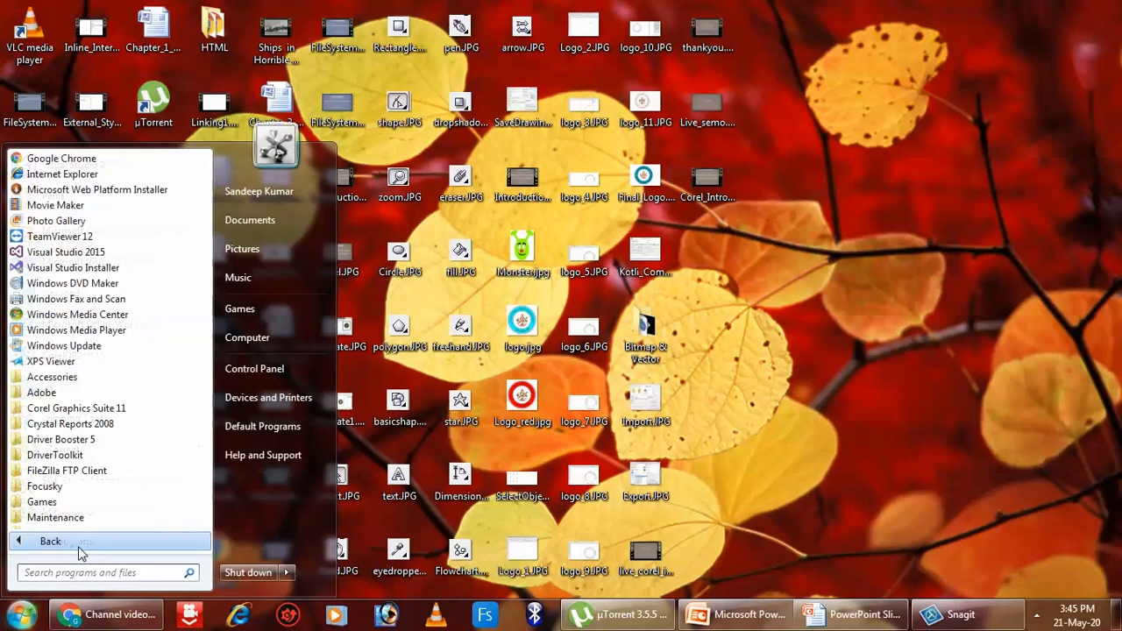
left_click(95, 410)
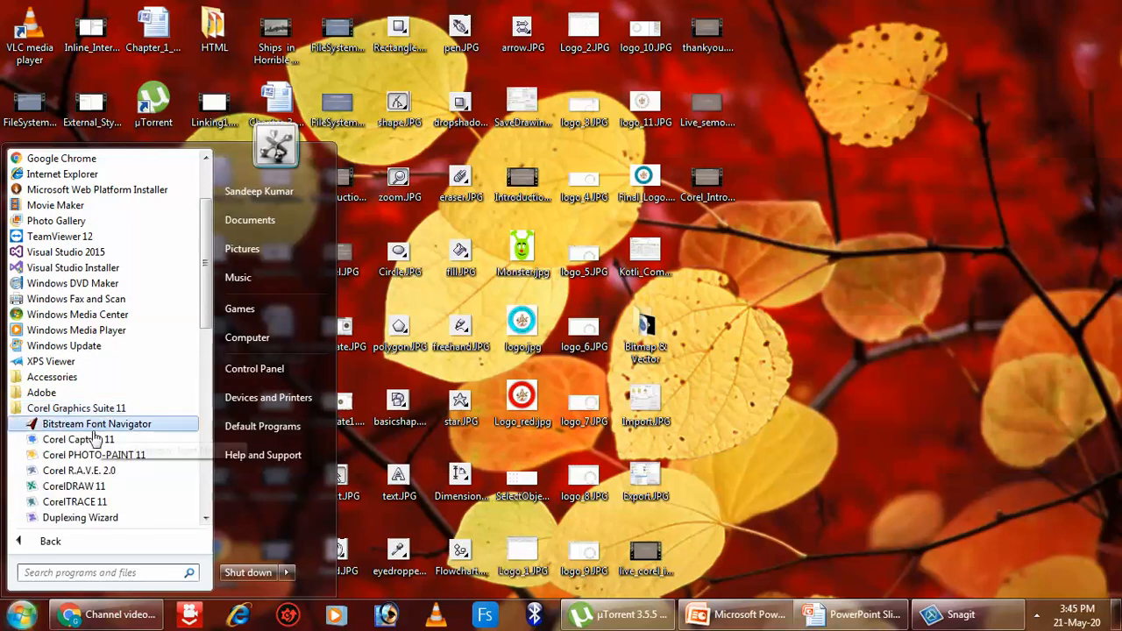
left_click(88, 488)
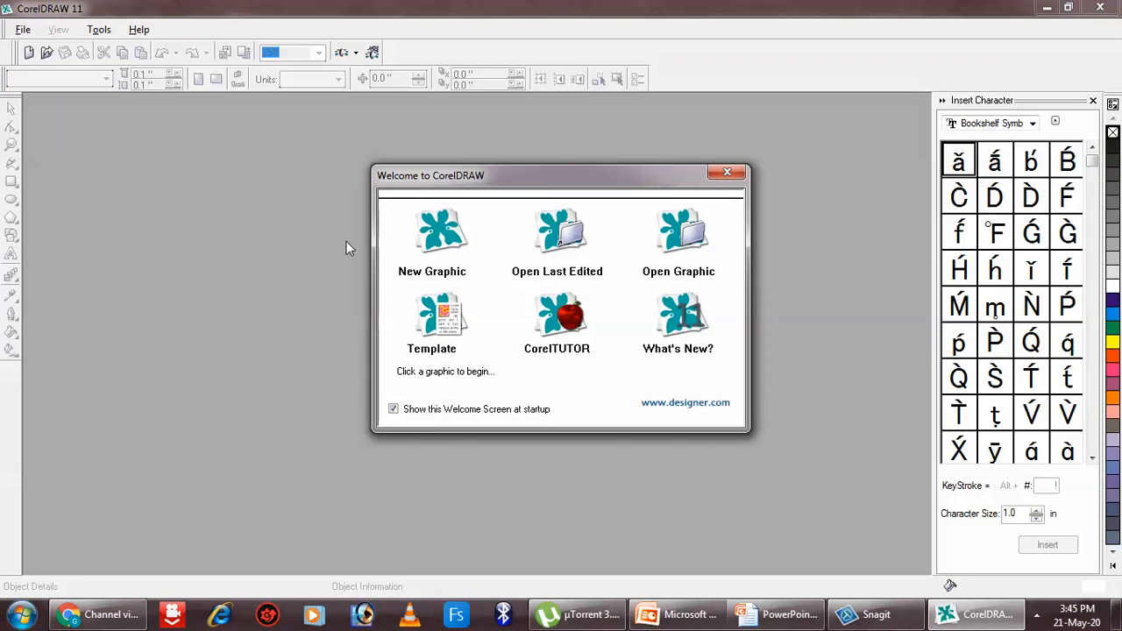
left_click(428, 251)
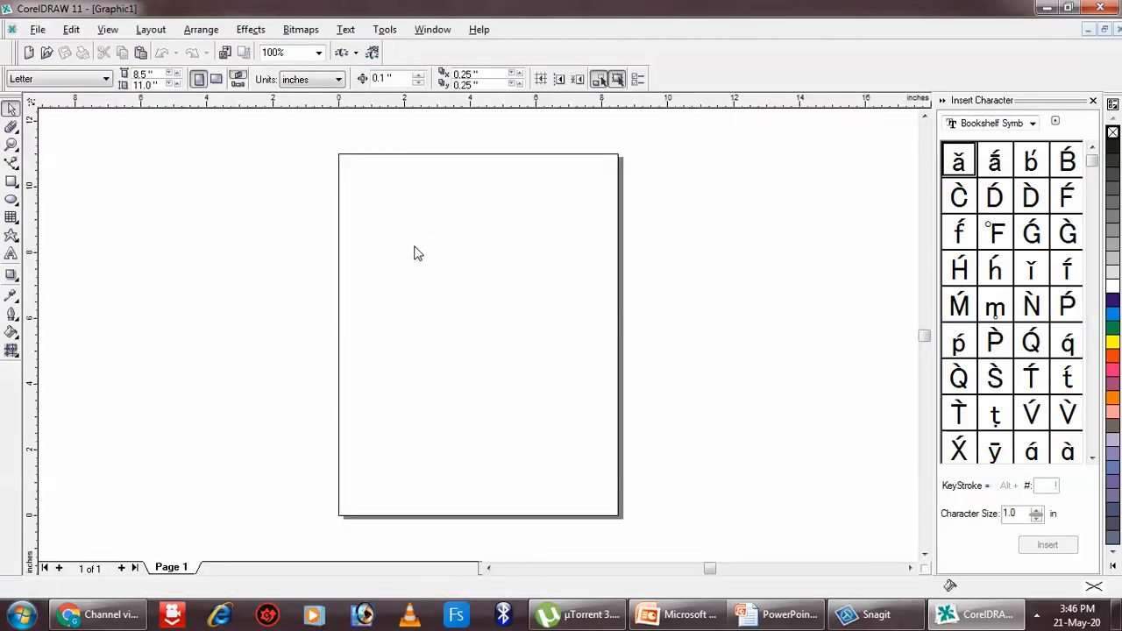
- Create a new document from the Side-Fold template ball_card with its graphics included
left_click(39, 29)
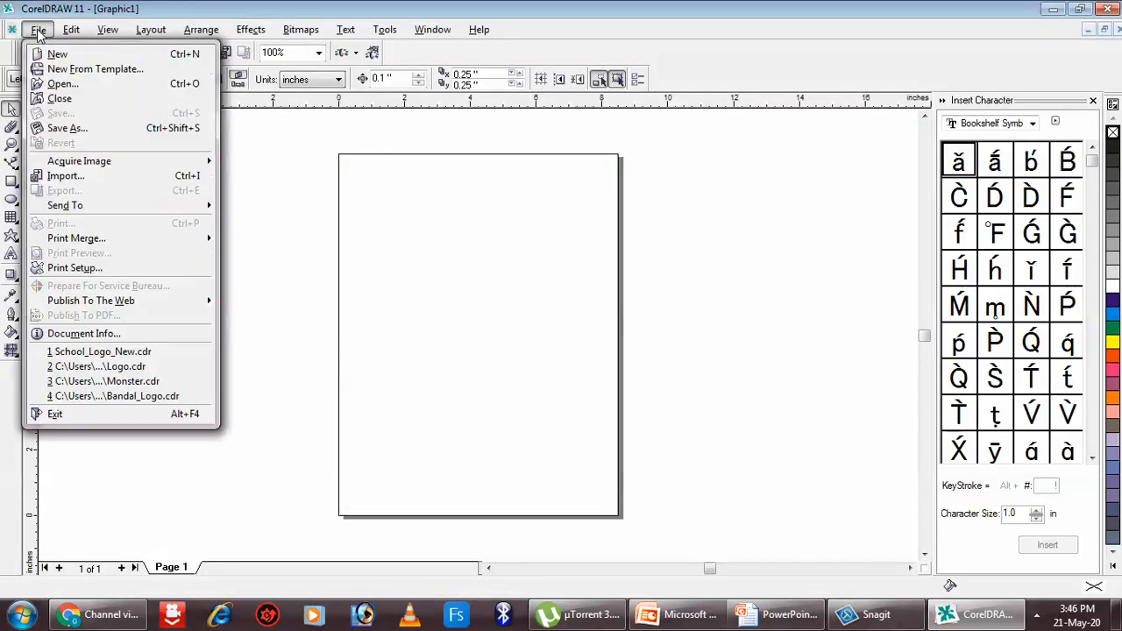
left_click(63, 68)
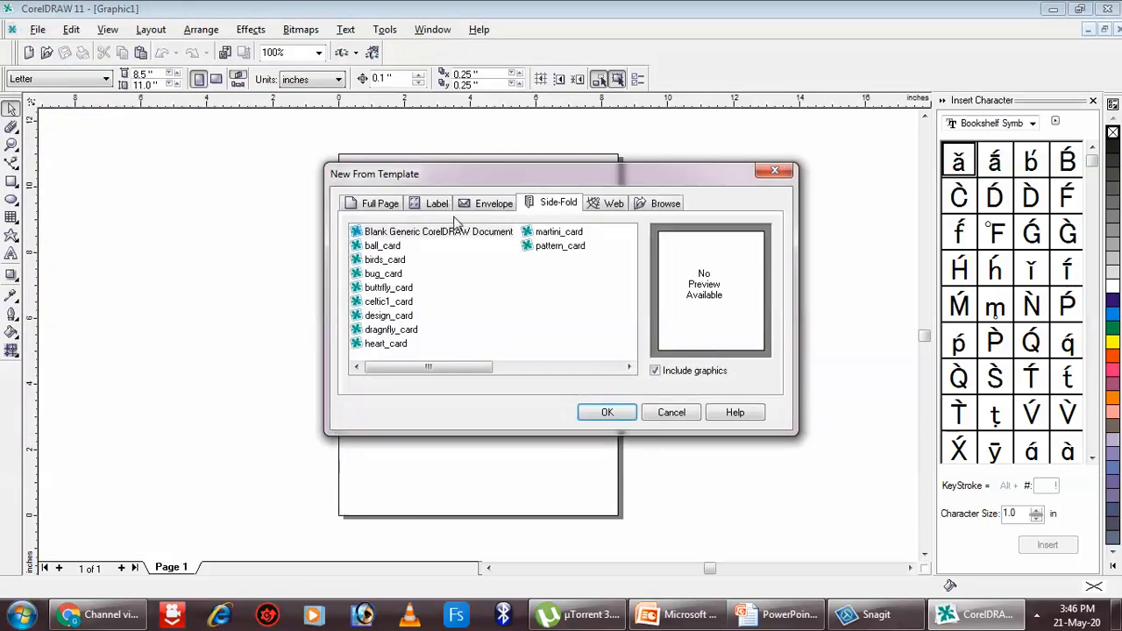
left_click(386, 260)
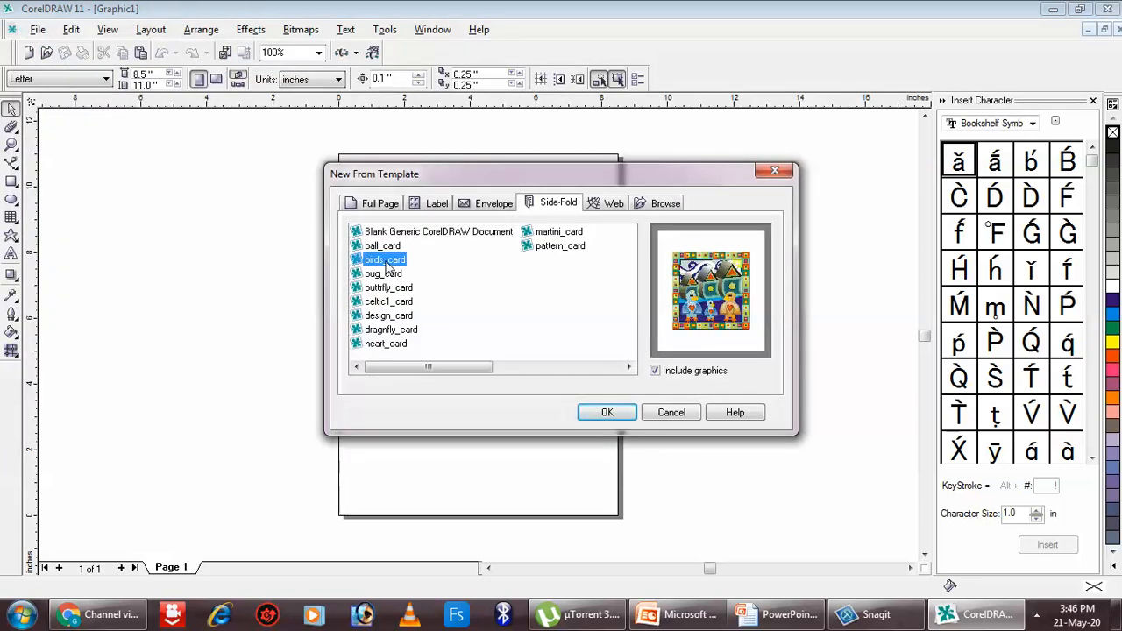
key("Up")
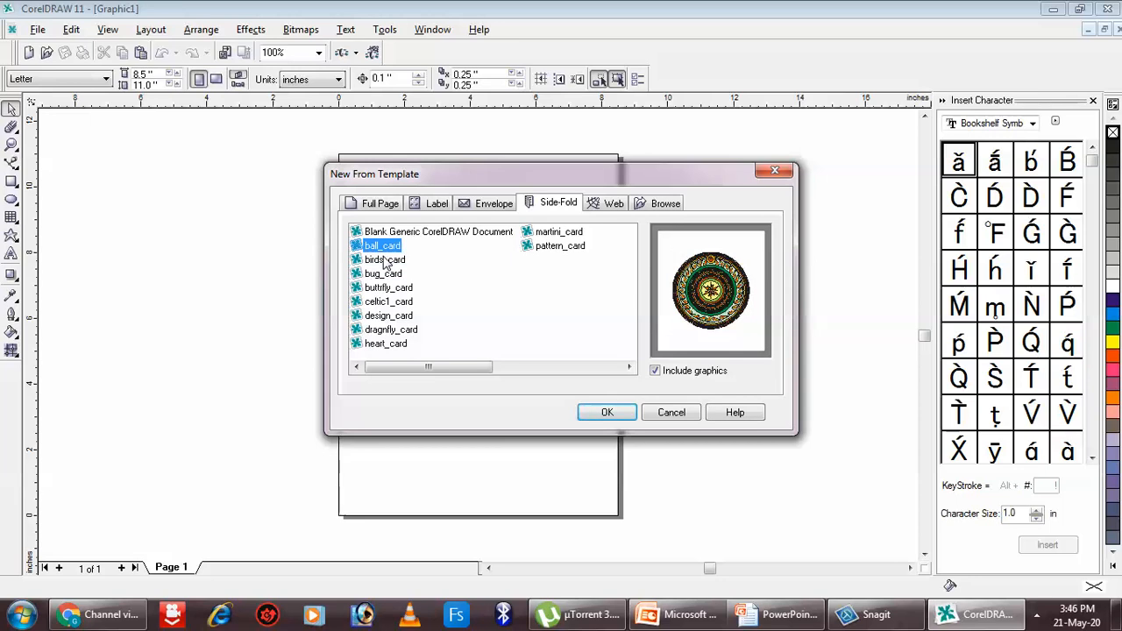
key("Down")
key("Up")
left_click(666, 204)
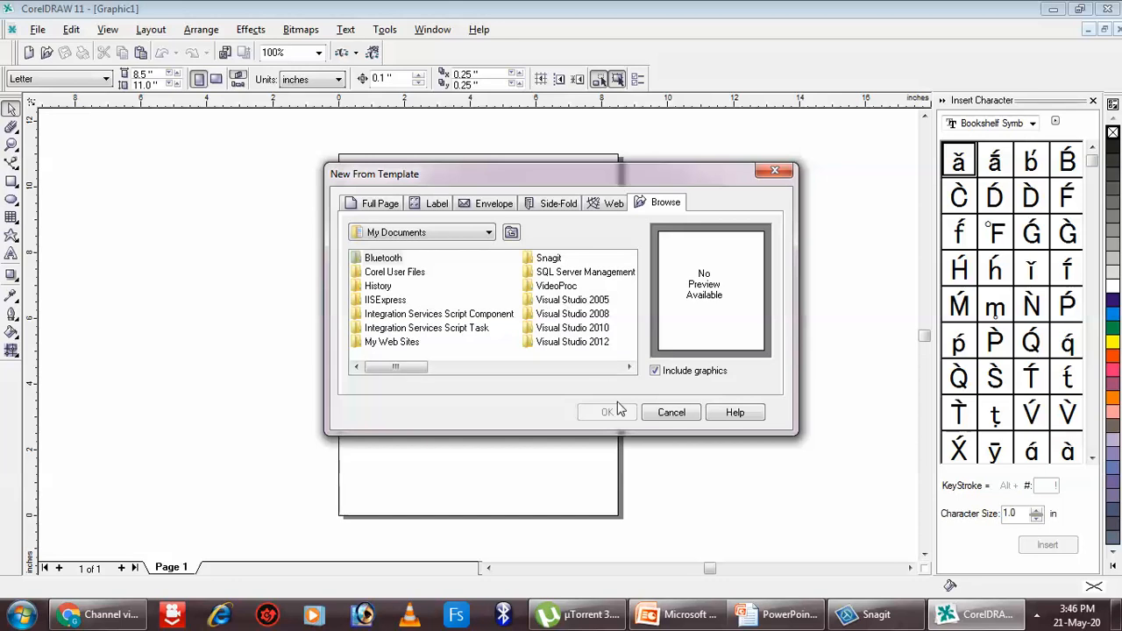
left_click(604, 208)
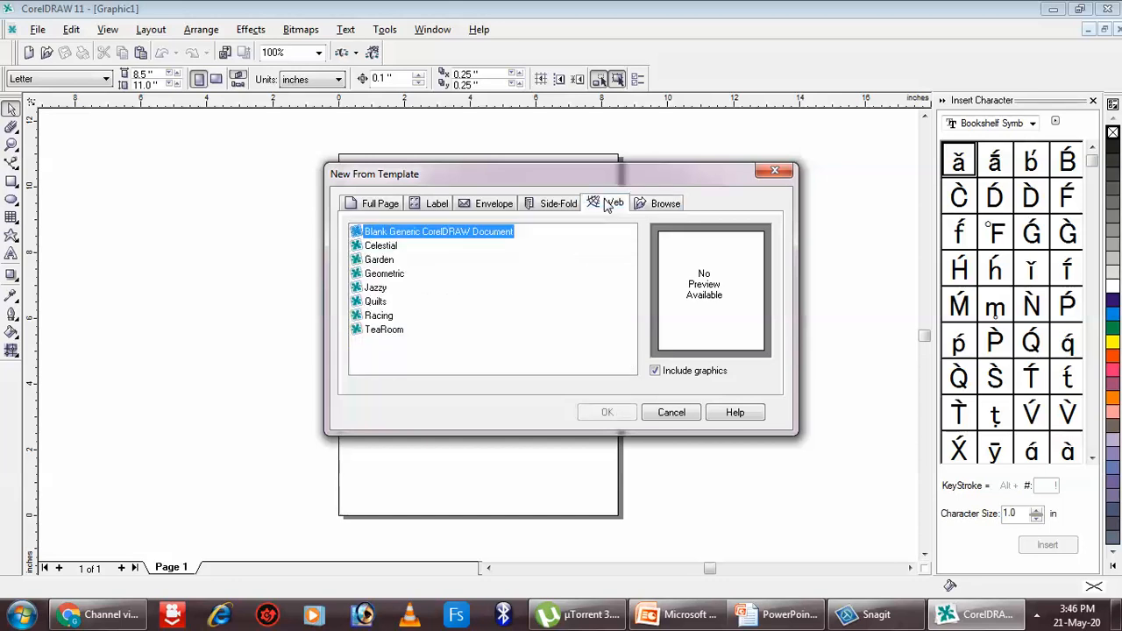
left_click(547, 209)
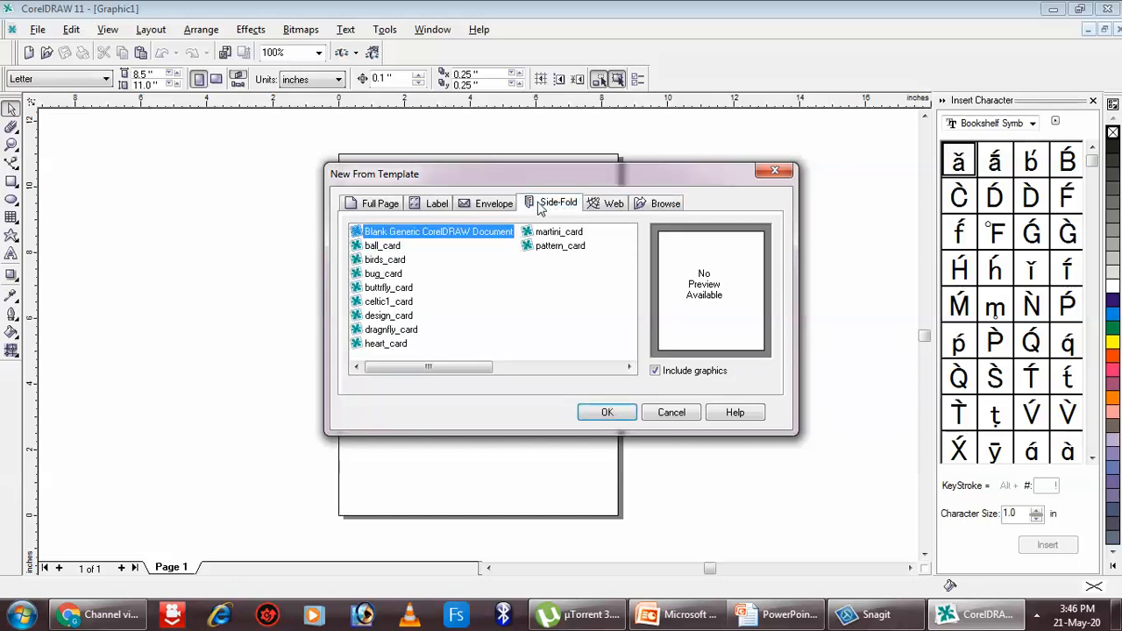
left_click(391, 260)
left_click(391, 246)
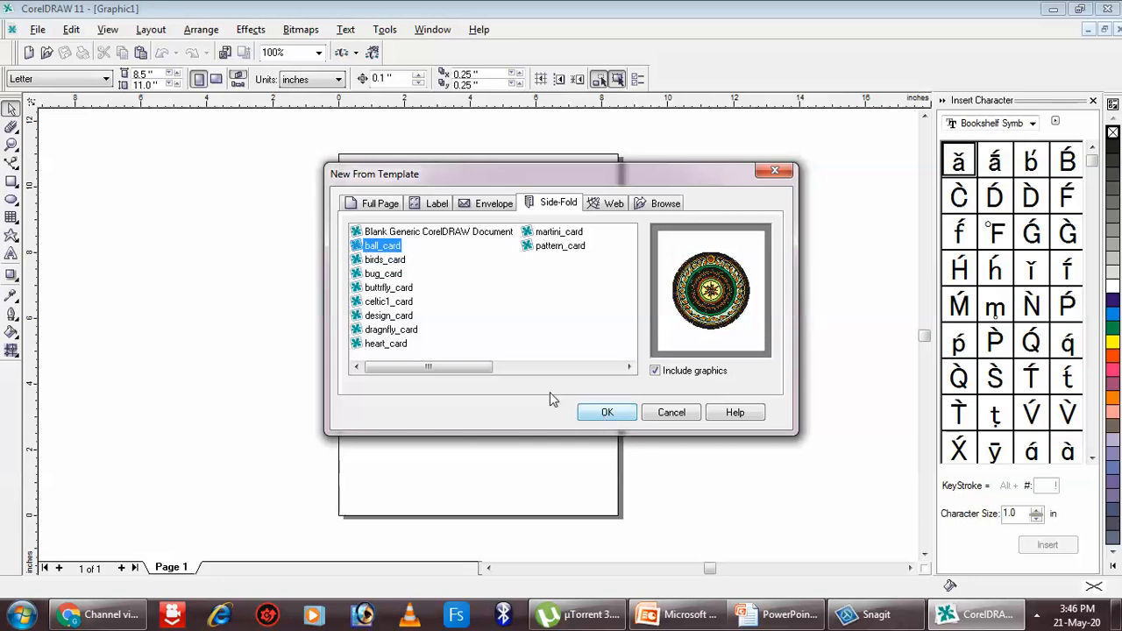
left_click(608, 413)
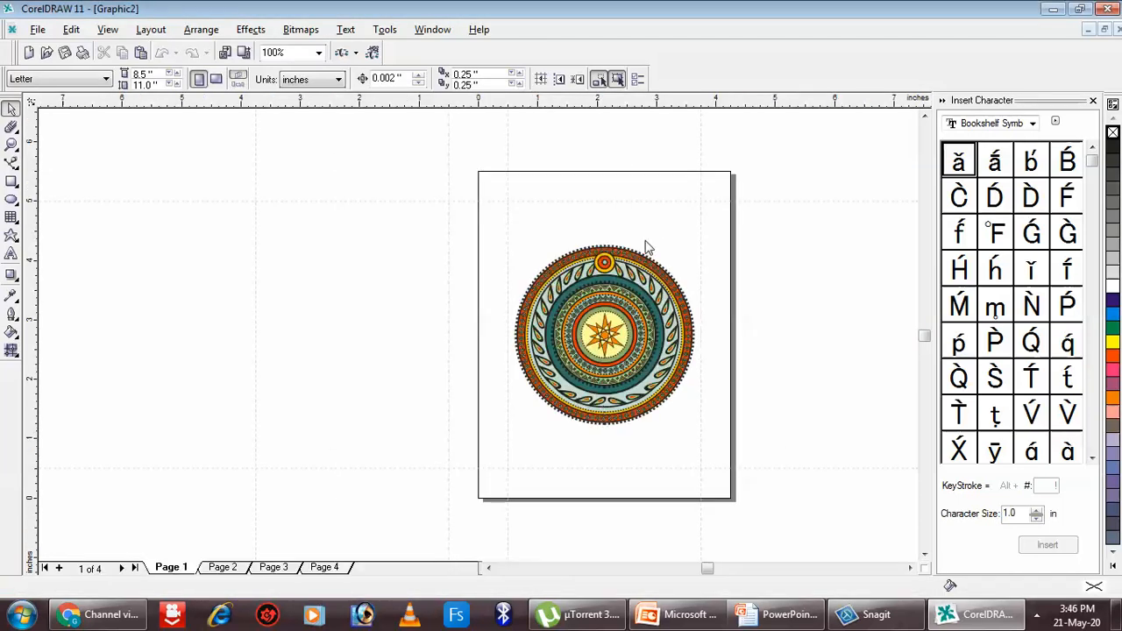
- Examine the details of the circular ornament on Page 1 up close
scroll(625, 375, "up", 3)
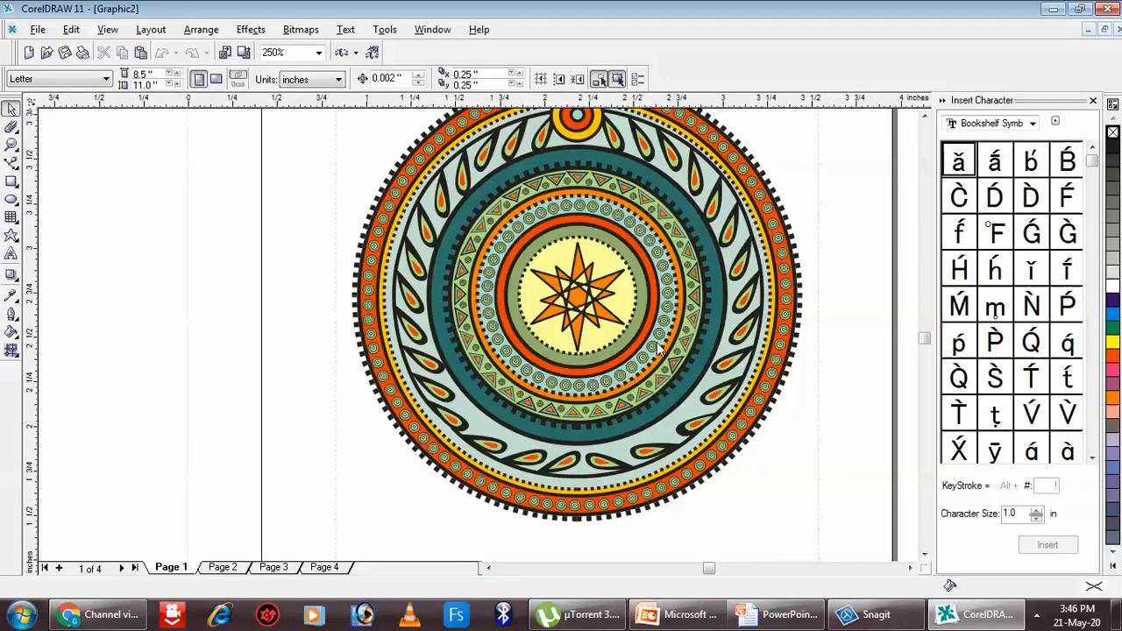
scroll(659, 355, "up", 3)
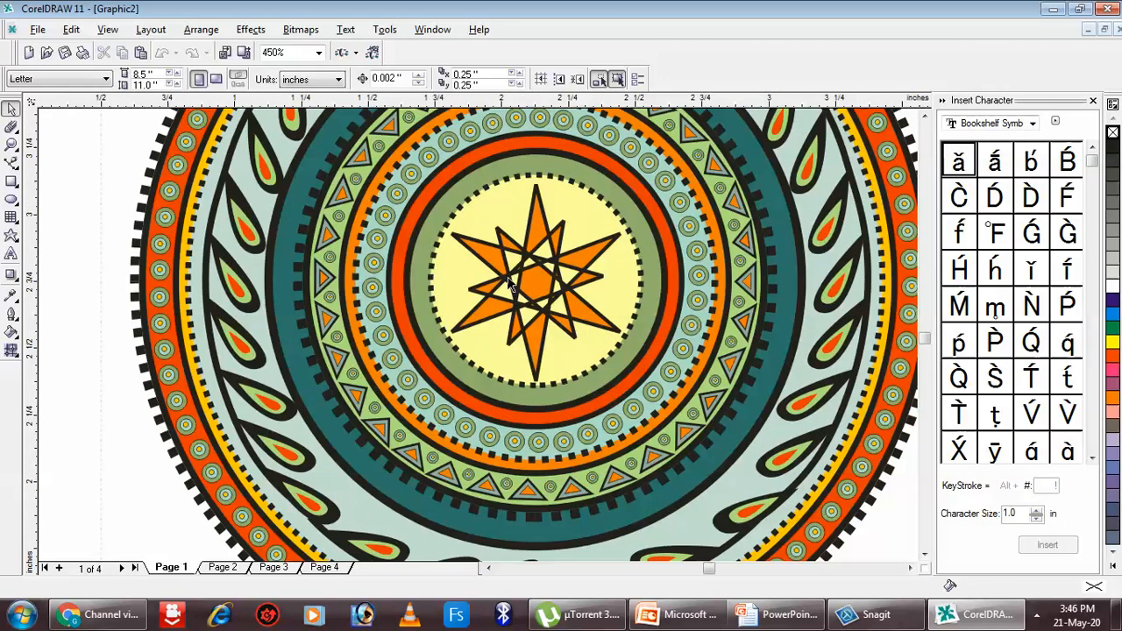
scroll(576, 332, "down", 5)
scroll(576, 331, "up", 4)
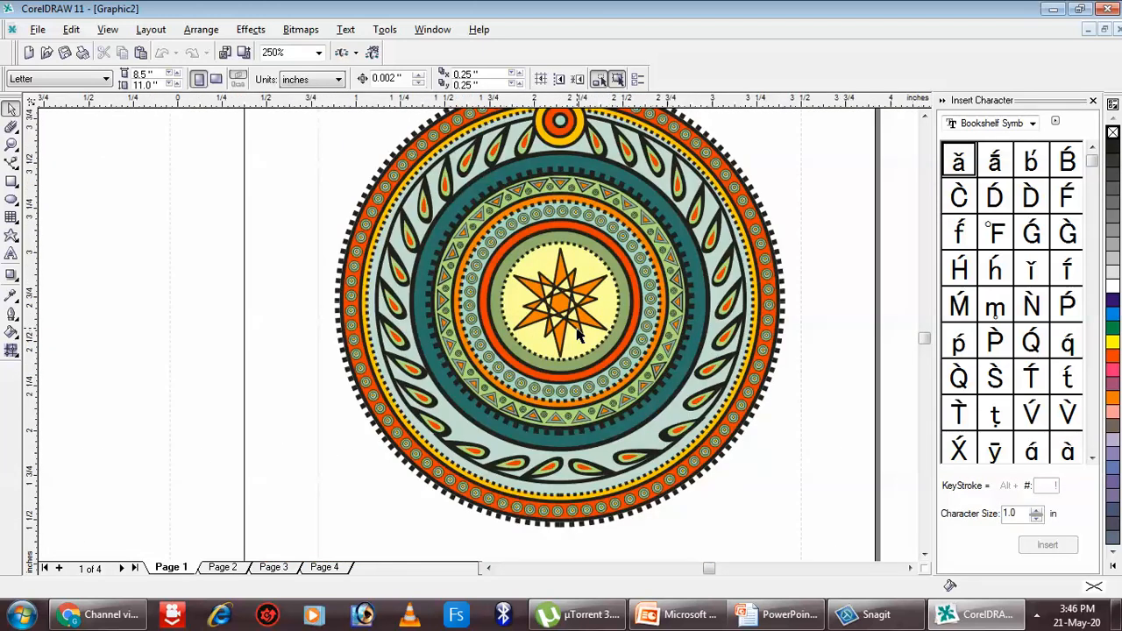
scroll(576, 333, "up", 1)
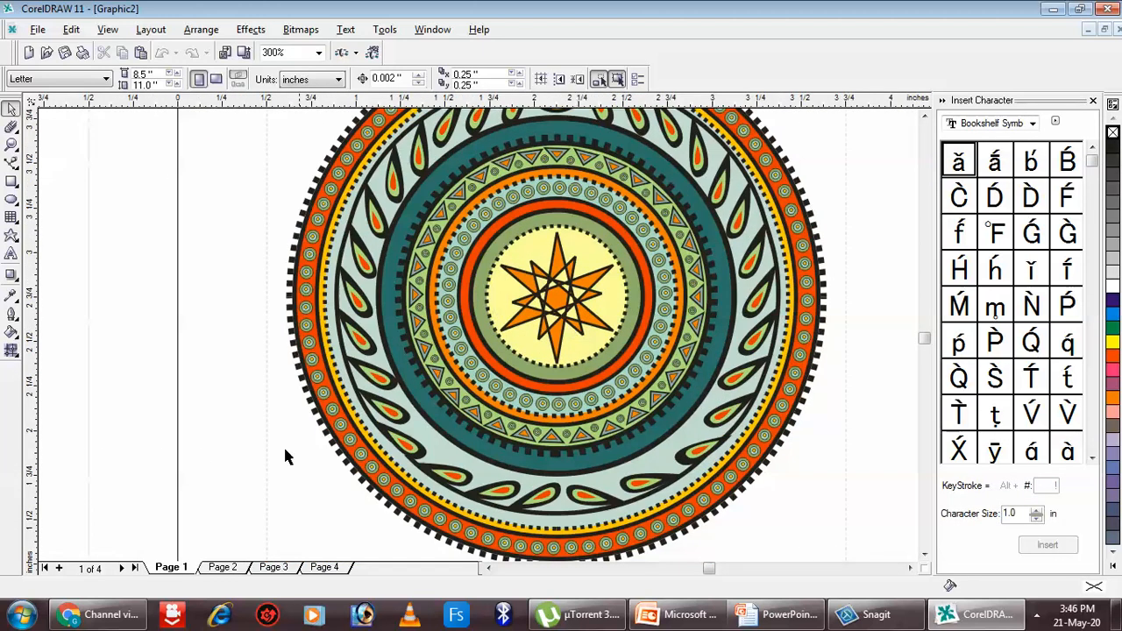
- On Page 2, draw a rectangle about 2.64 by 1.59 inches in the upper part of the left-hand card panel
left_click(223, 567)
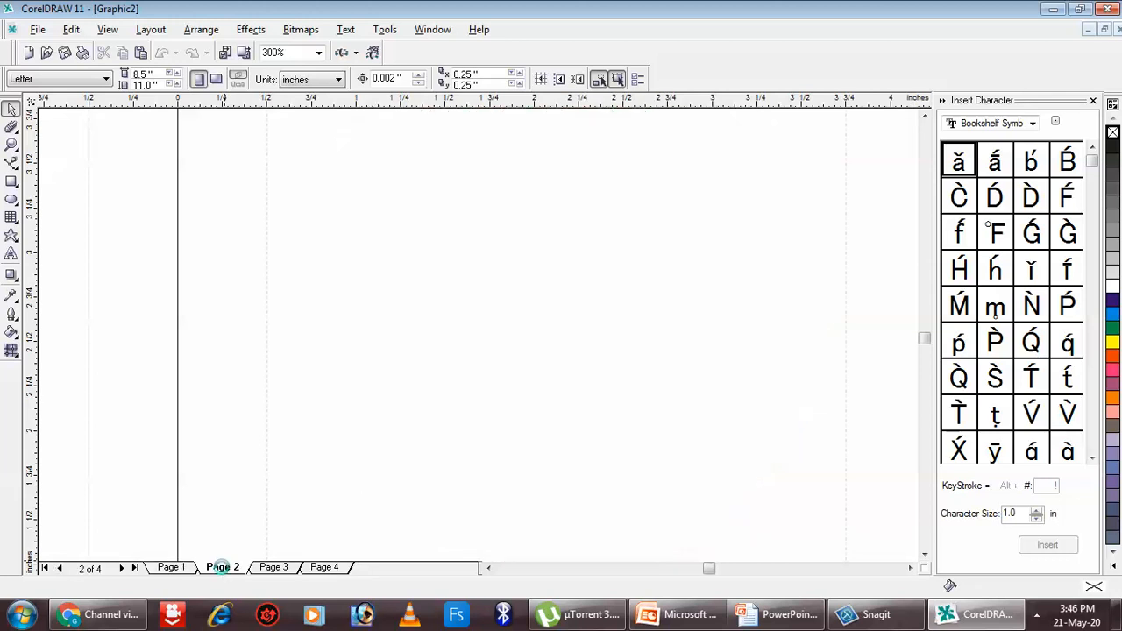
scroll(392, 147, "down", 2)
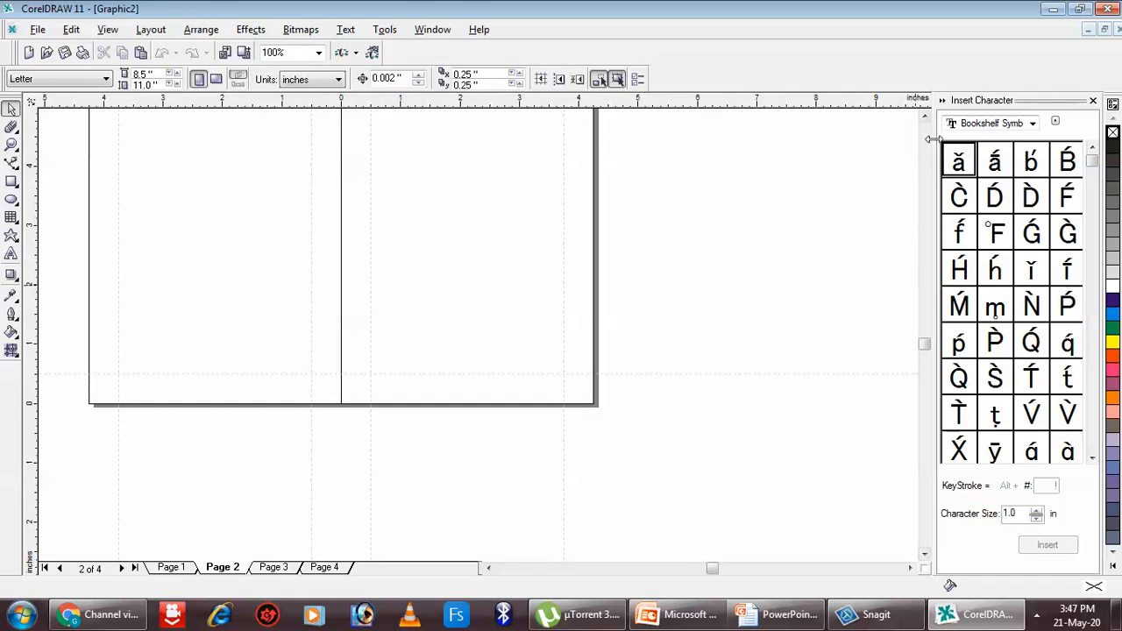
left_click(924, 115)
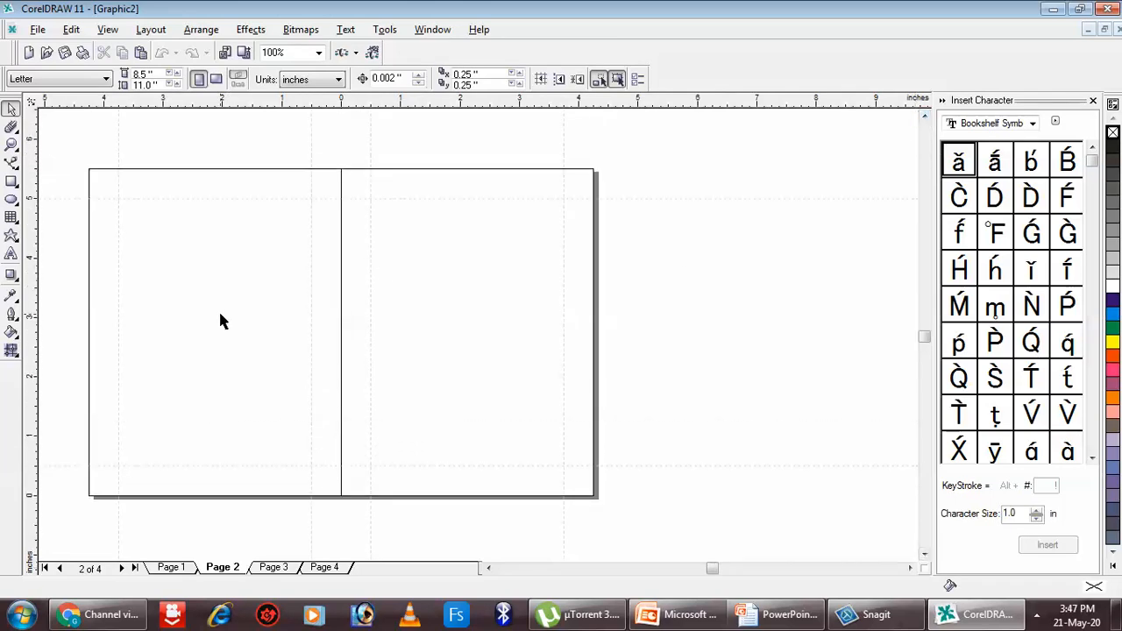
left_click(11, 182)
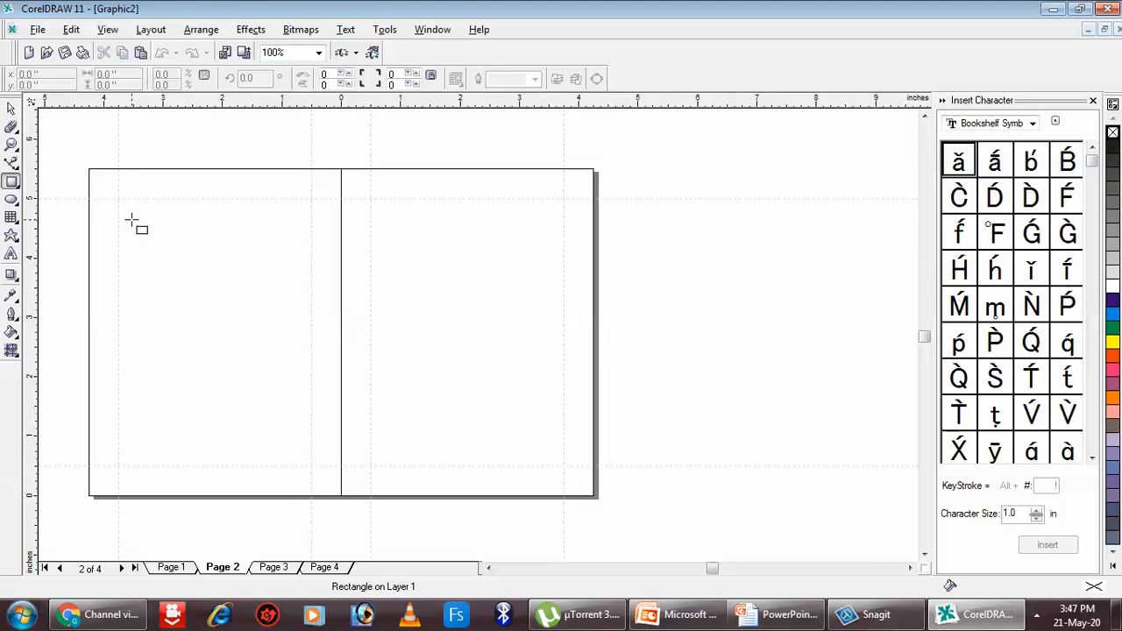
left_click_drag(130, 221, 288, 314)
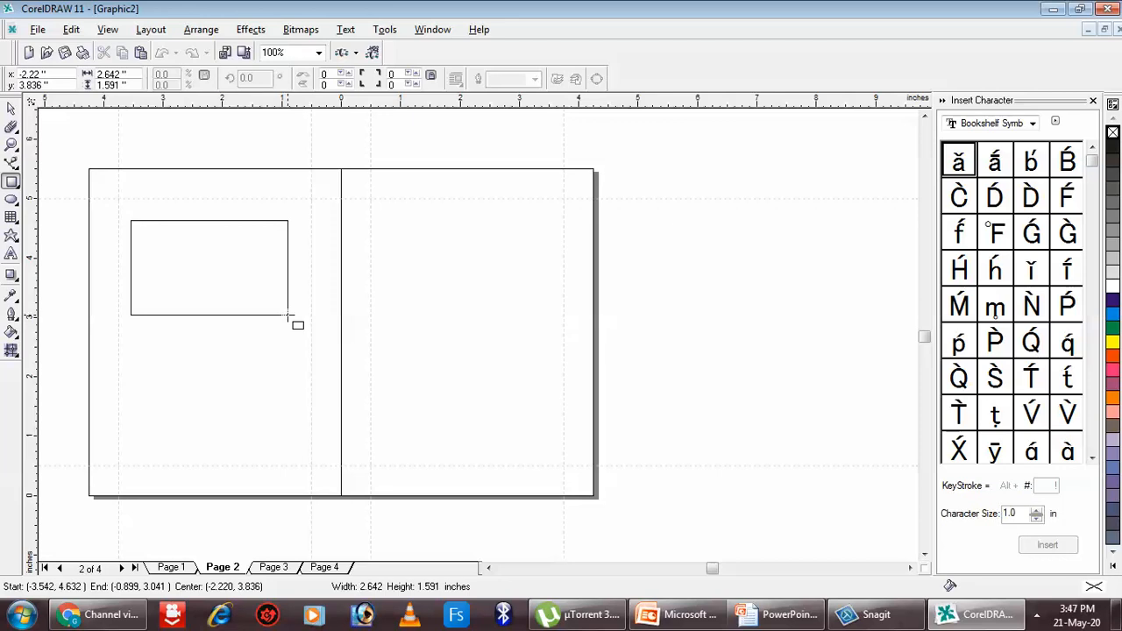
left_click_drag(287, 315, 289, 317)
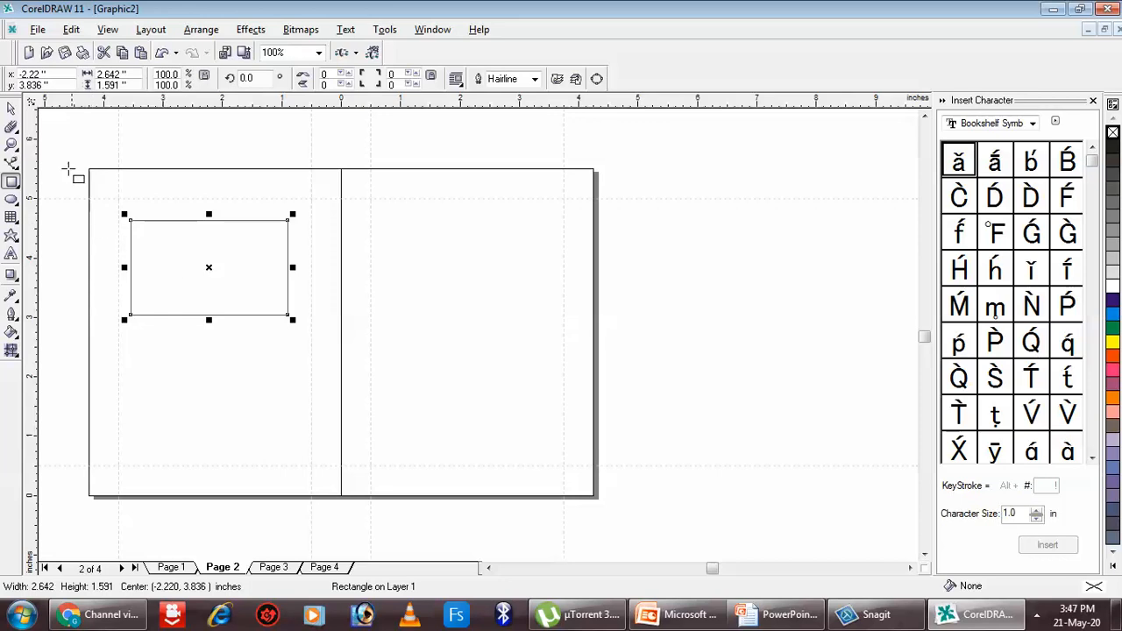
- Draw an ellipse about 2.14 by 1.83 inches below the rectangle on the same card panel
left_click(11, 108)
left_click(12, 199)
left_click_drag(138, 341, 275, 458)
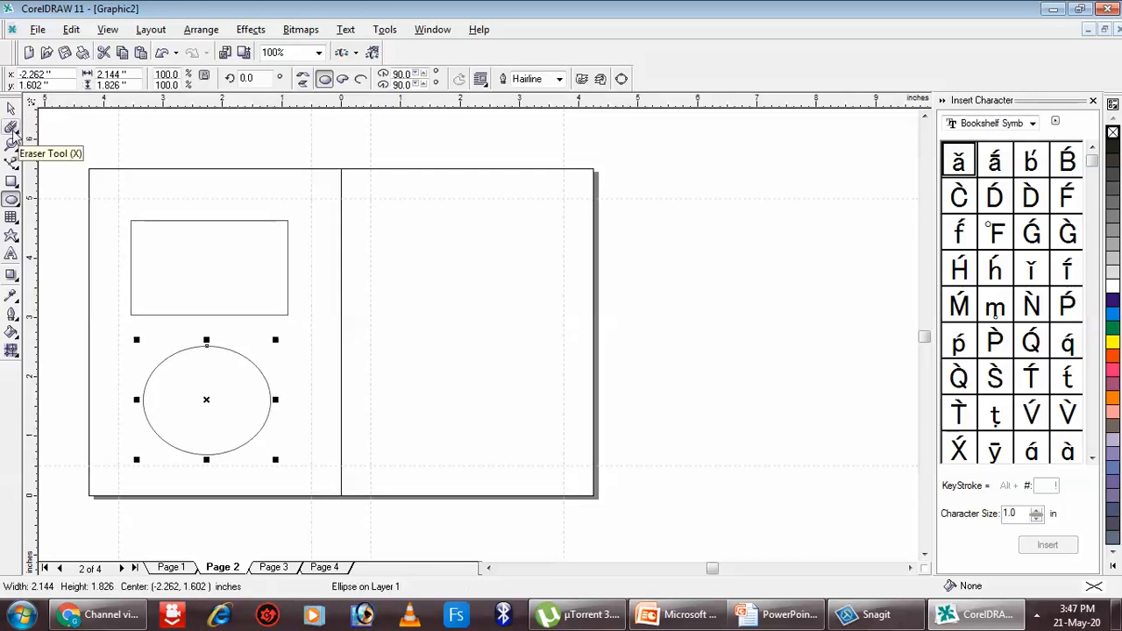
- Erase along the ellipse's outline with the Eraser tool to give it an irregular, uneven edge all around
left_click(11, 127)
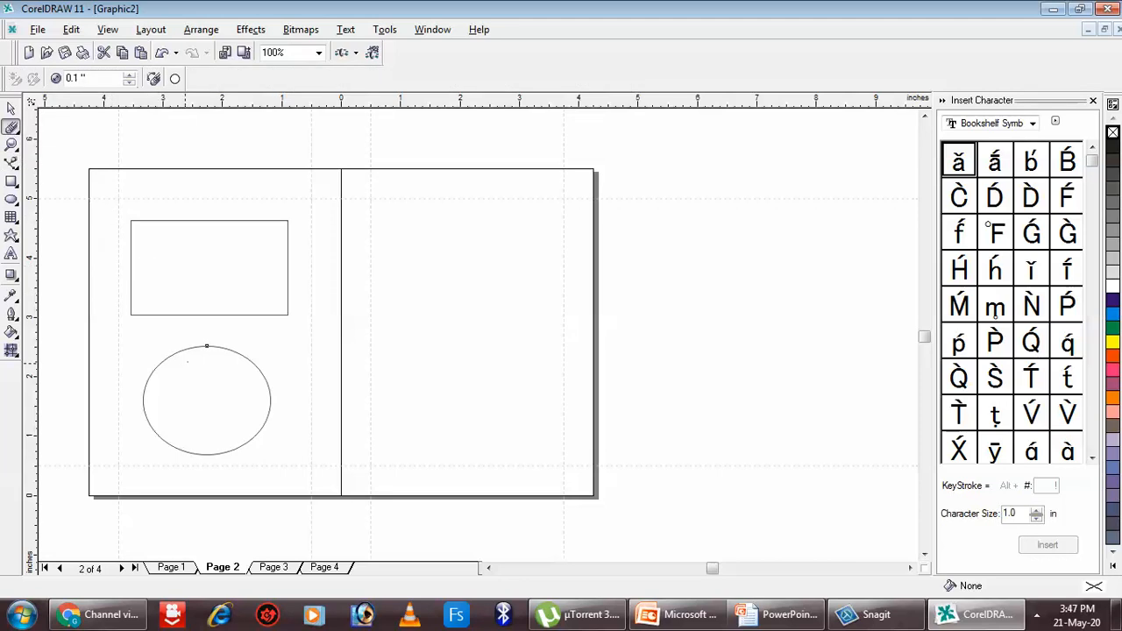
mouse_move(200, 349)
left_mouse_down()
mouse_move(153, 373)
mouse_move(148, 426)
mouse_move(167, 402)
left_mouse_up()
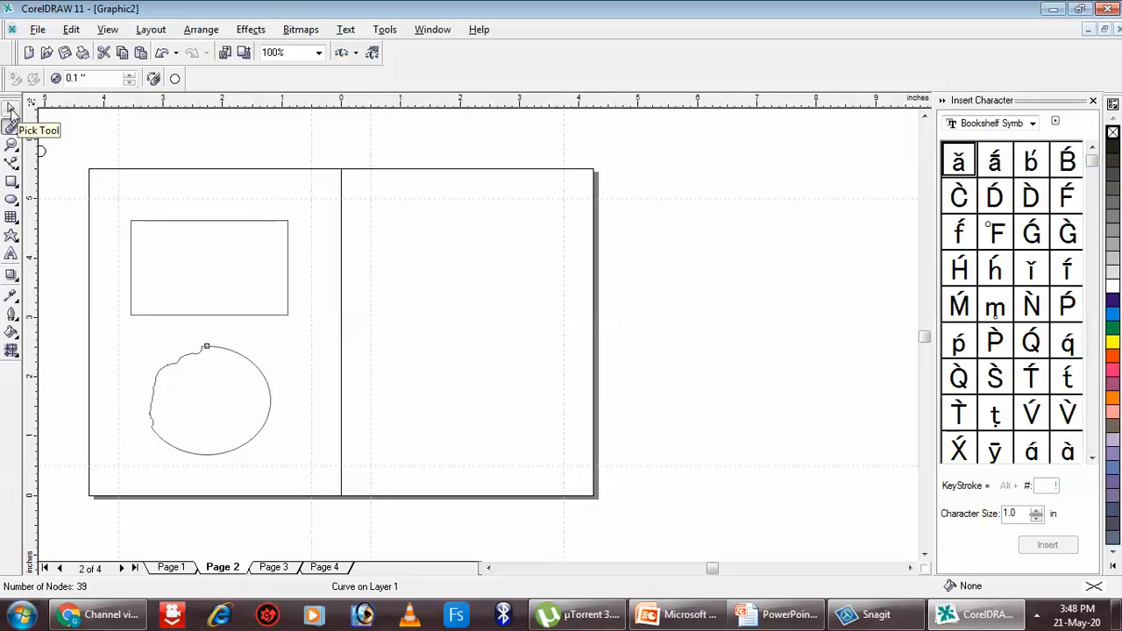
left_click(12, 109)
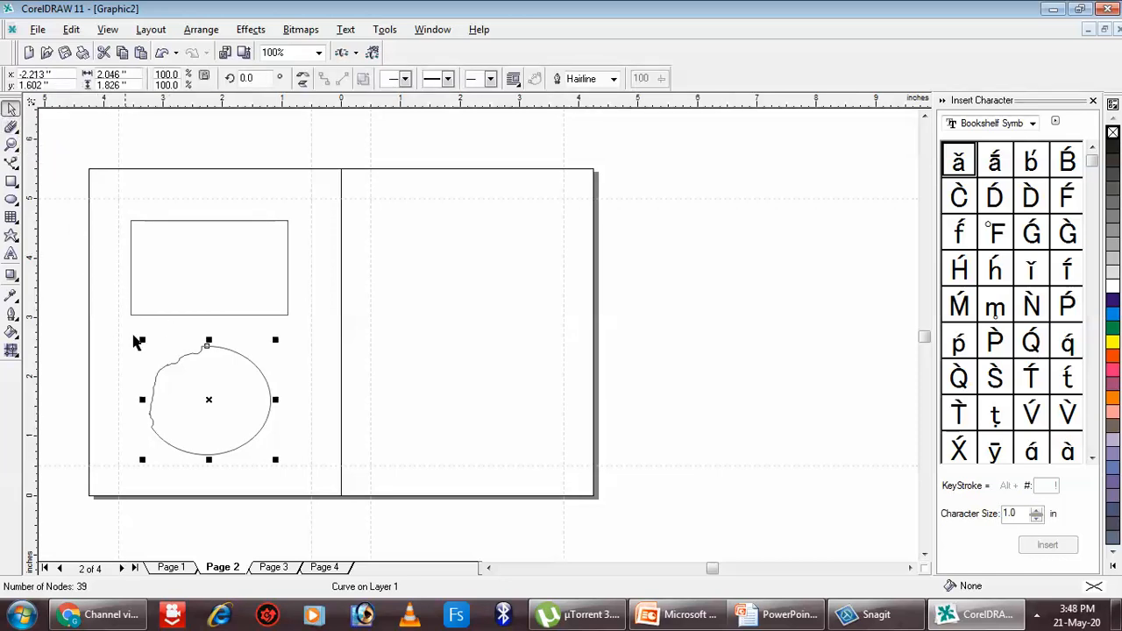
left_click(12, 127)
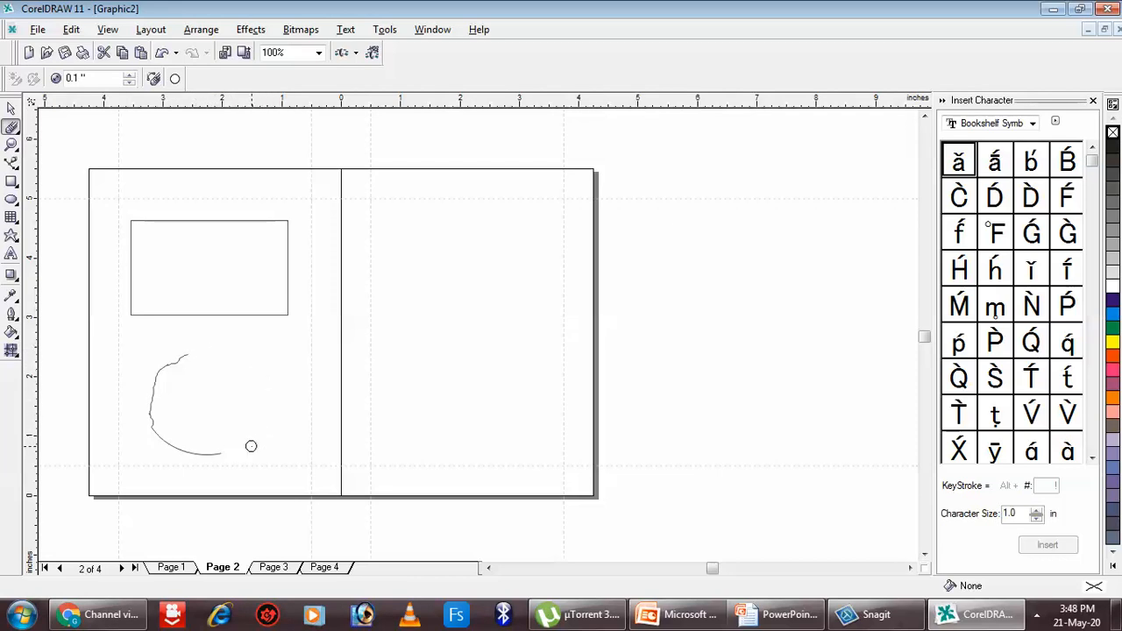
left_click_drag(161, 438, 146, 415)
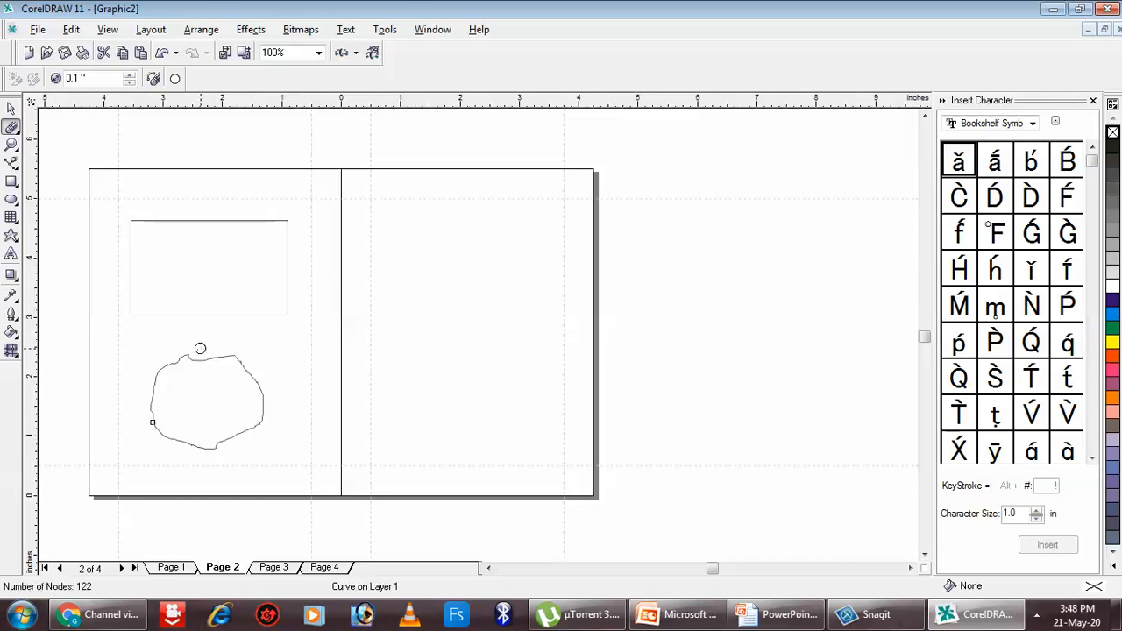
mouse_move(181, 357)
left_mouse_down()
mouse_move(240, 357)
mouse_move(260, 419)
mouse_move(261, 354)
left_mouse_up()
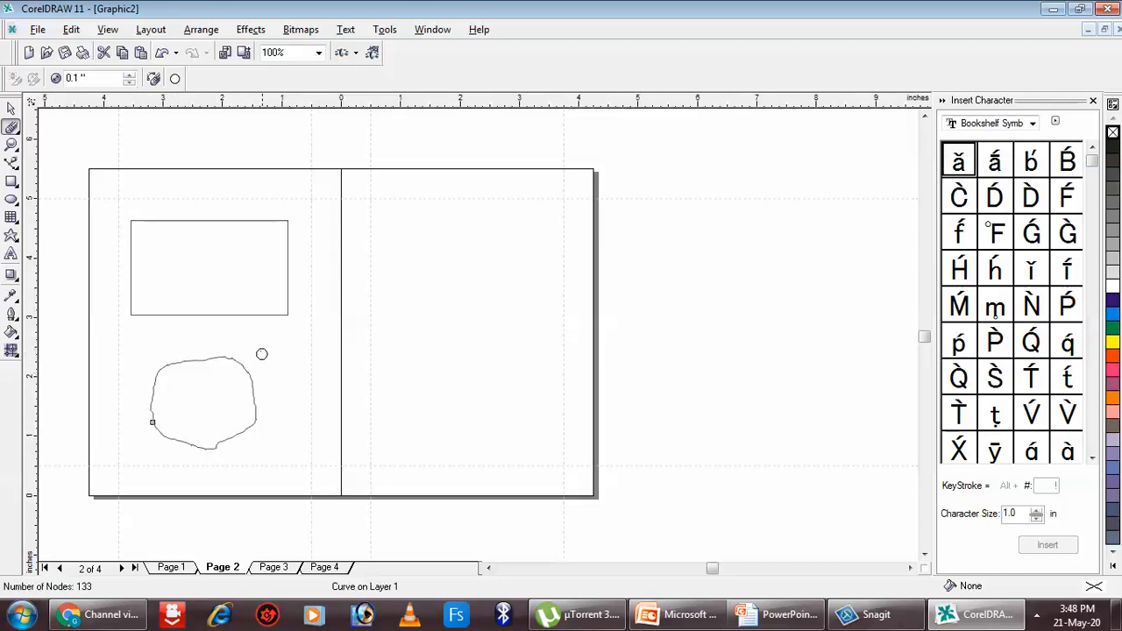
- Pull nodes of the erased ellipse outward with the Shape tool to form pointed spikes around its outline
left_click(17, 132)
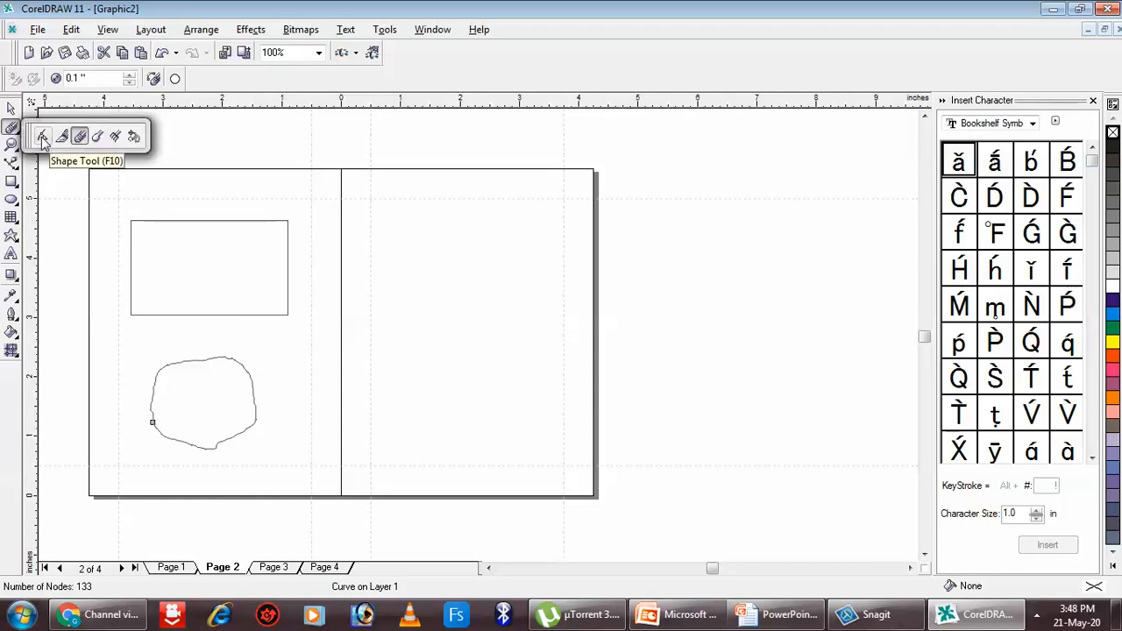
left_click(41, 137)
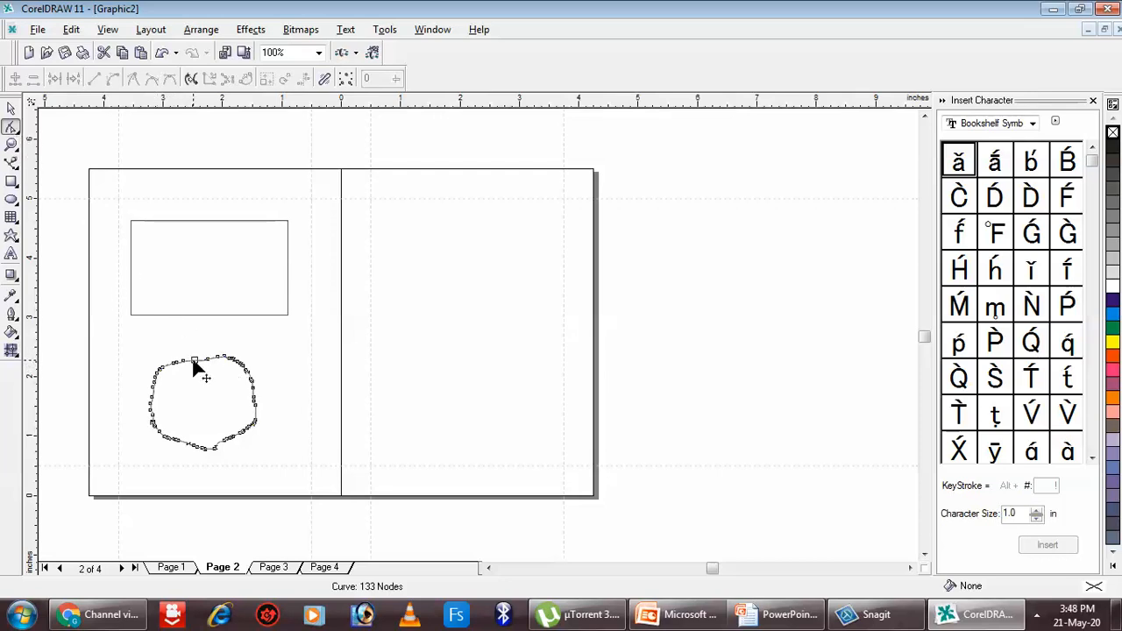
left_click_drag(194, 362, 141, 338)
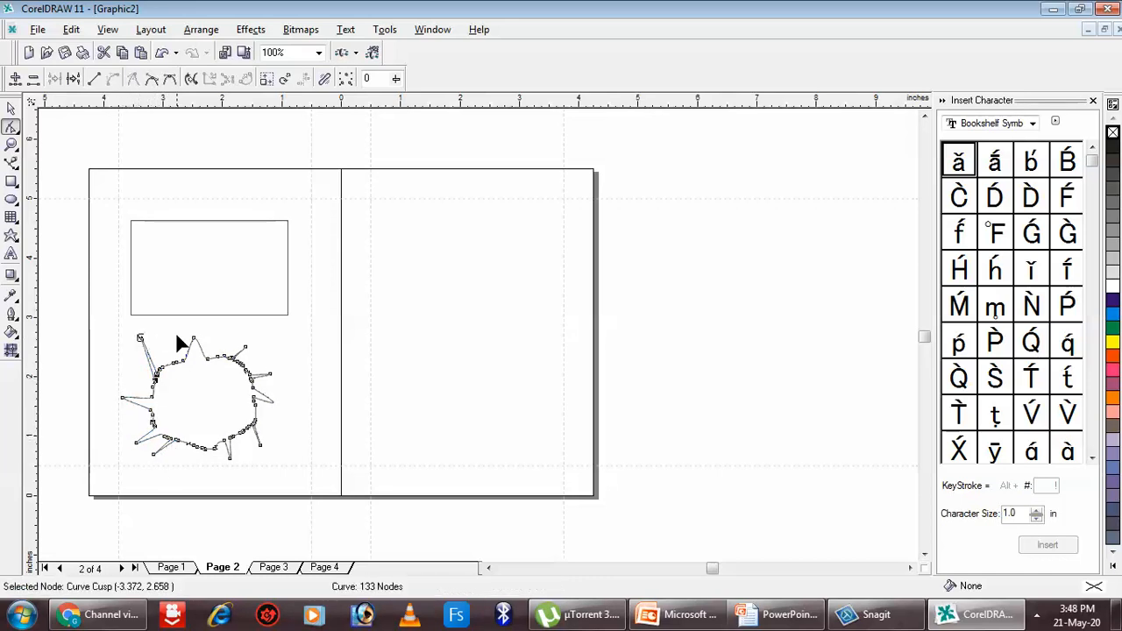
- Round all four corners of the rectangle with the Shape tool, finishing at a corner roundness of 30
left_click(193, 220)
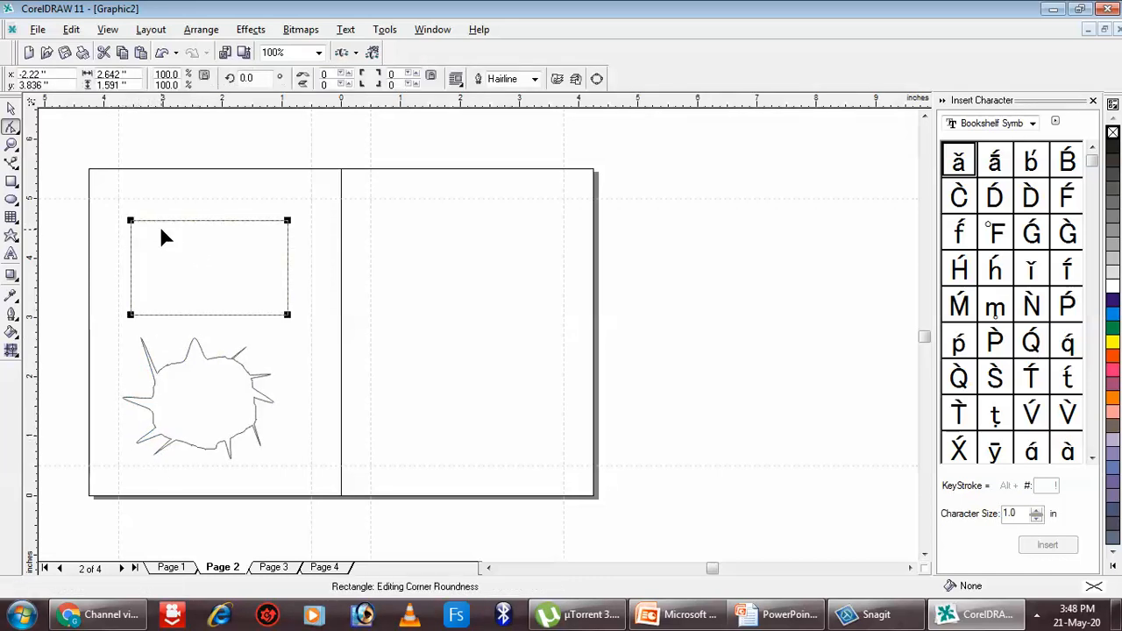
left_click_drag(133, 224, 170, 238)
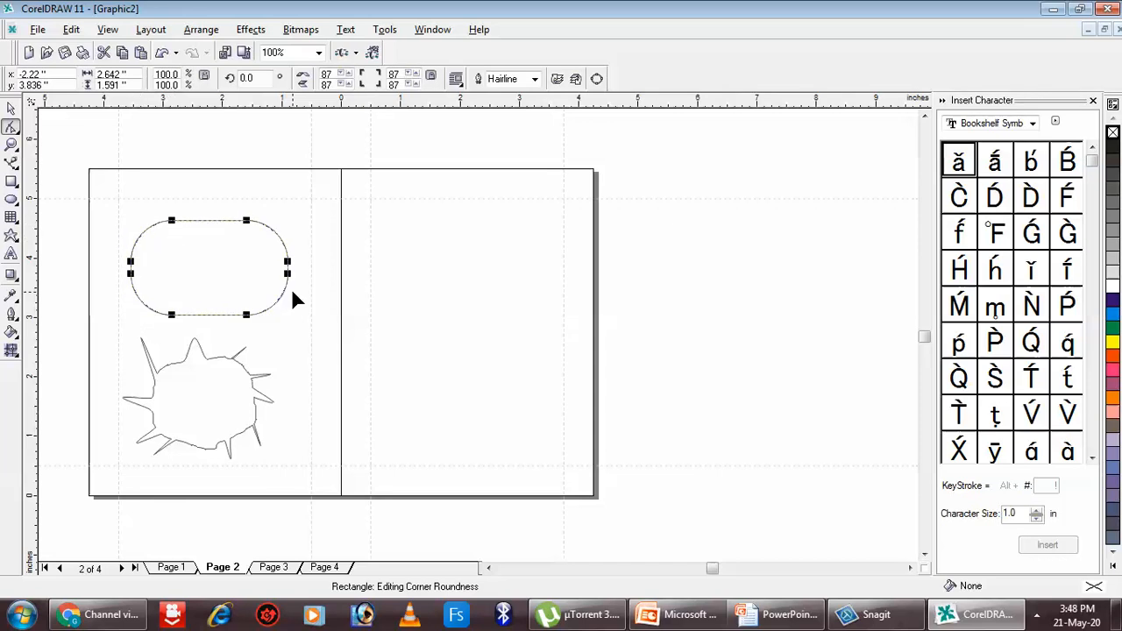
left_click_drag(287, 275, 273, 325)
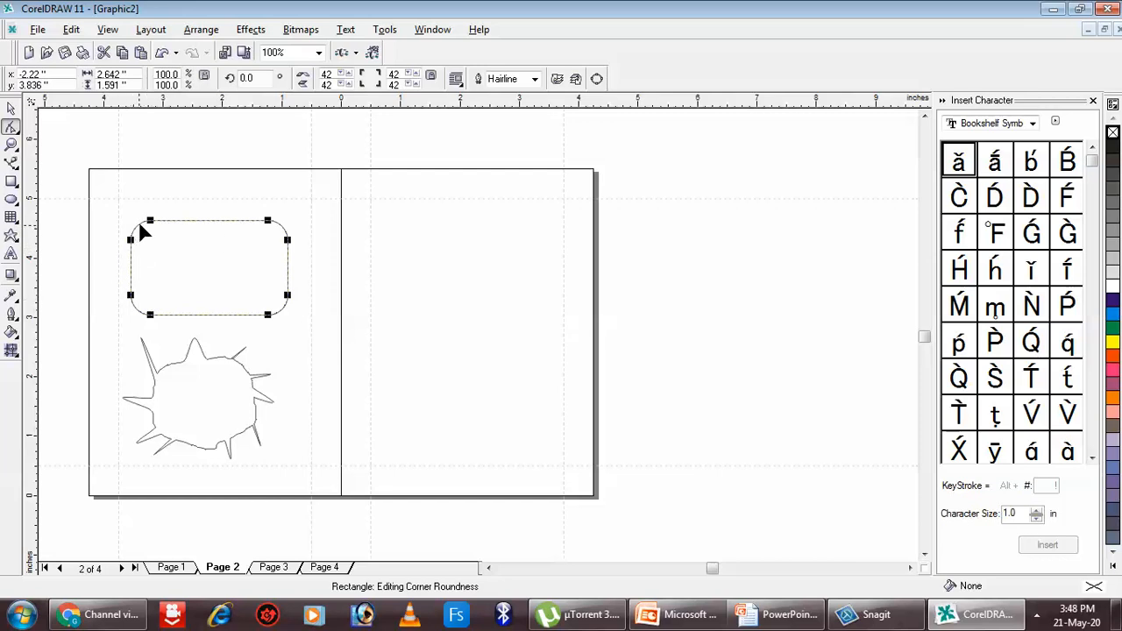
left_click_drag(132, 231, 144, 224)
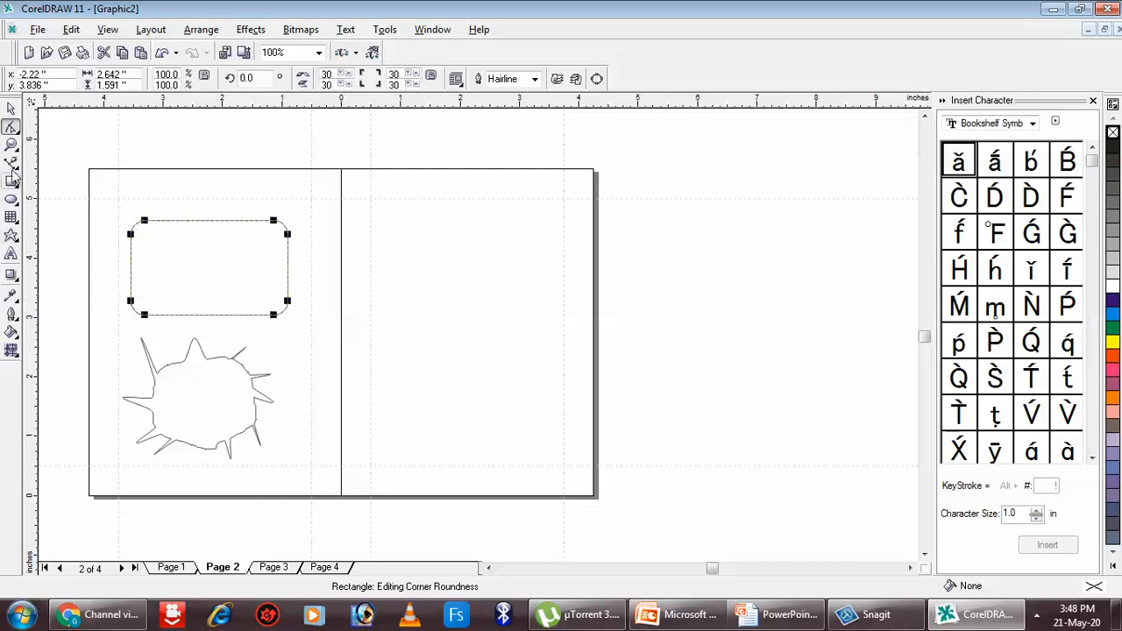
- Zoom in to 800% on the rounded rectangle's upper-left corner and move the view down to the spiked ellipse's right edge
left_click(13, 128)
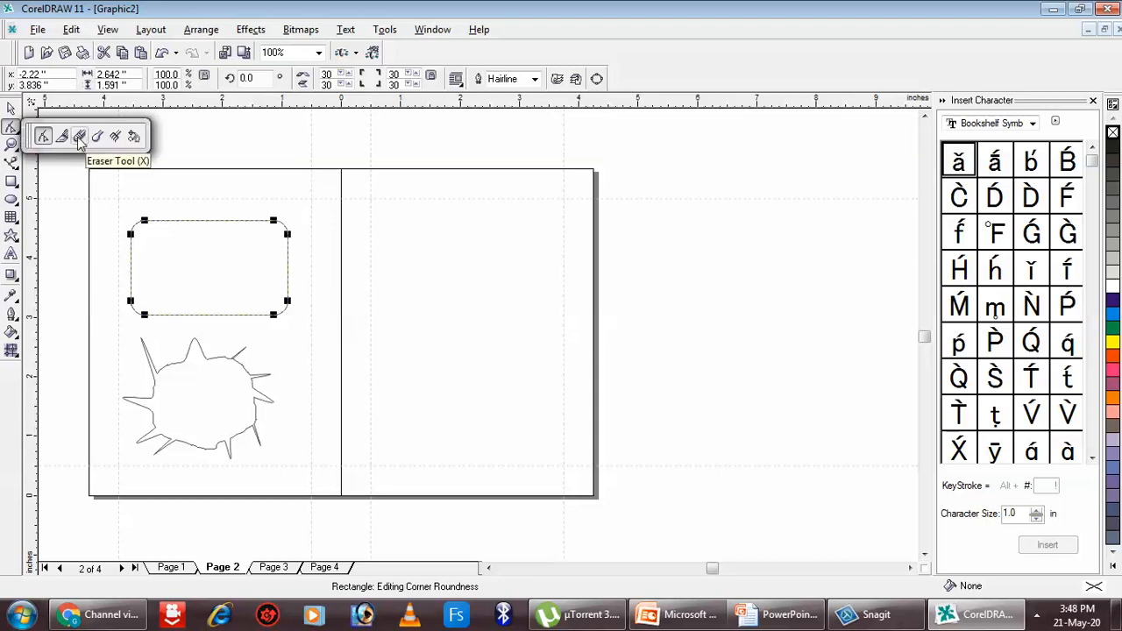
left_click(12, 145)
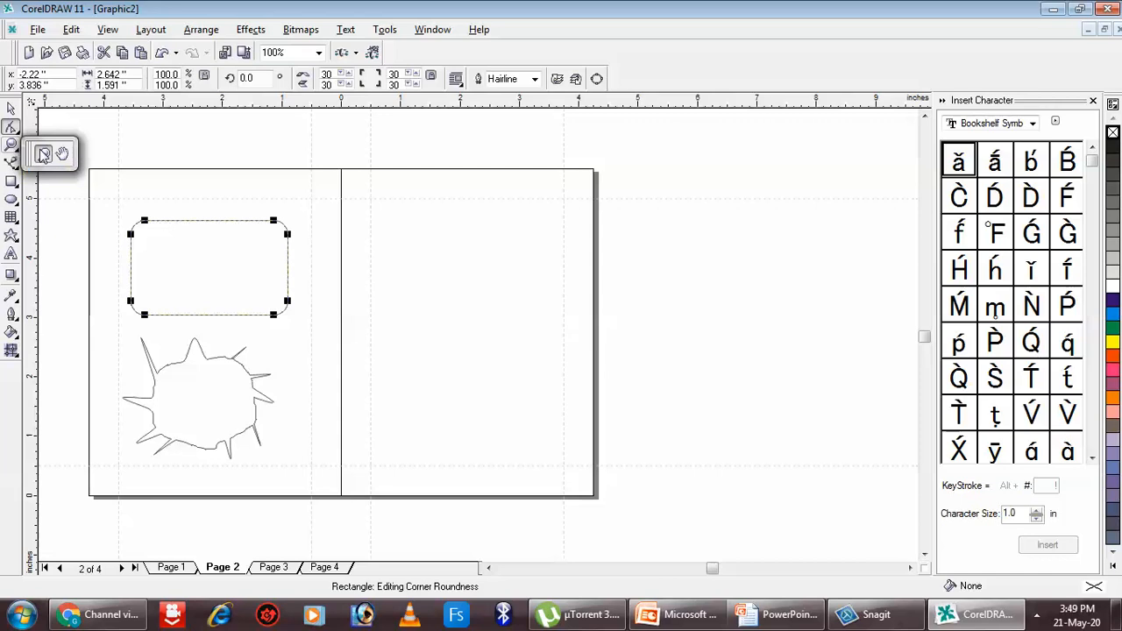
left_click(43, 154)
left_click(239, 267)
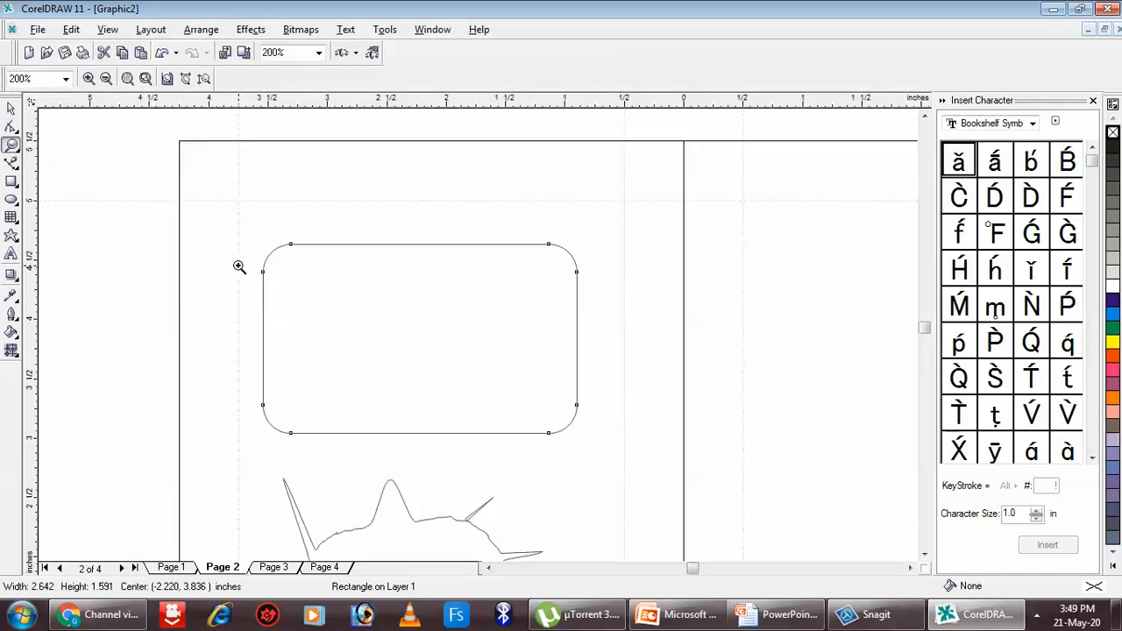
left_click(373, 283)
left_click(380, 284)
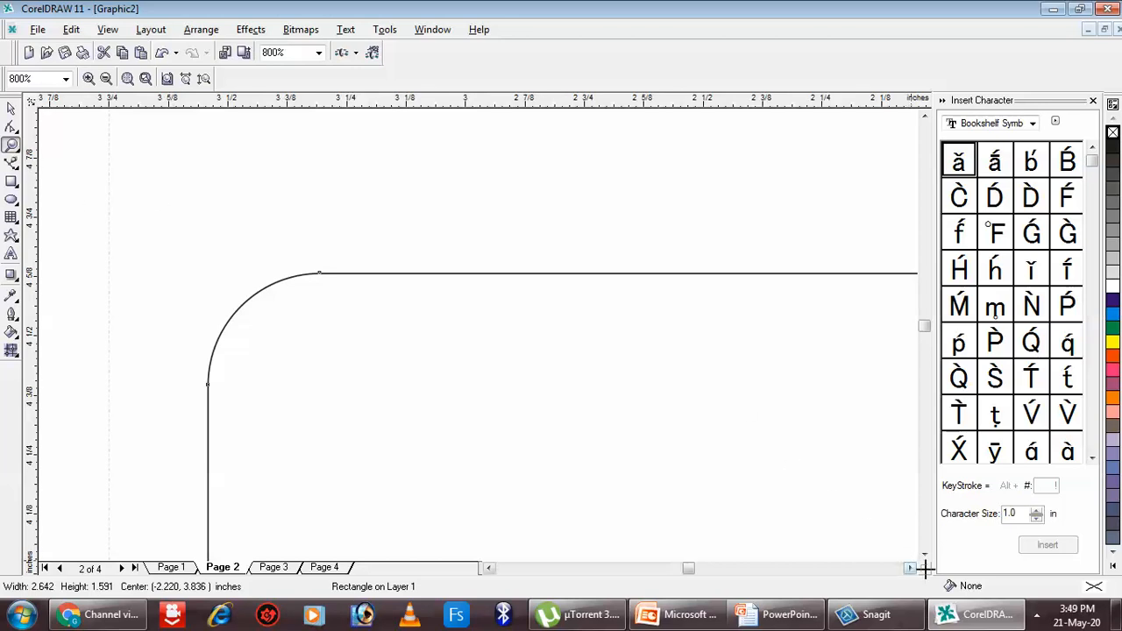
mouse_move(923, 568)
left_mouse_down()
mouse_move(926, 529)
mouse_move(922, 575)
mouse_move(951, 574)
mouse_move(925, 565)
left_mouse_up()
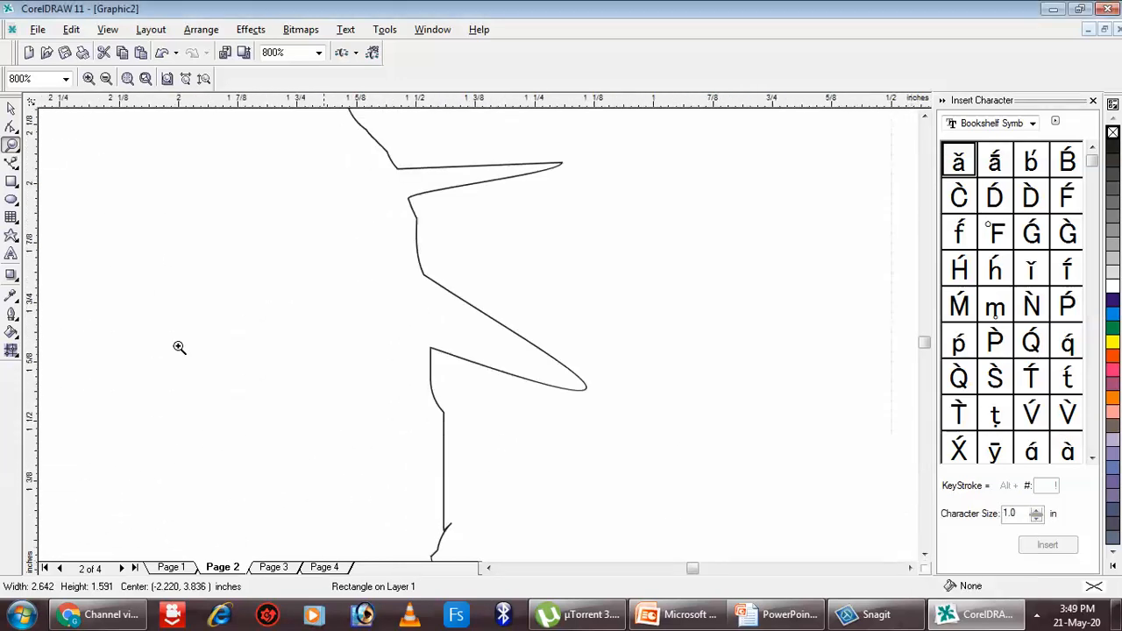
- Pan with the Hand tool from the spiked ellipse back up to the rounded rectangle's upper-left corner
left_click(15, 147)
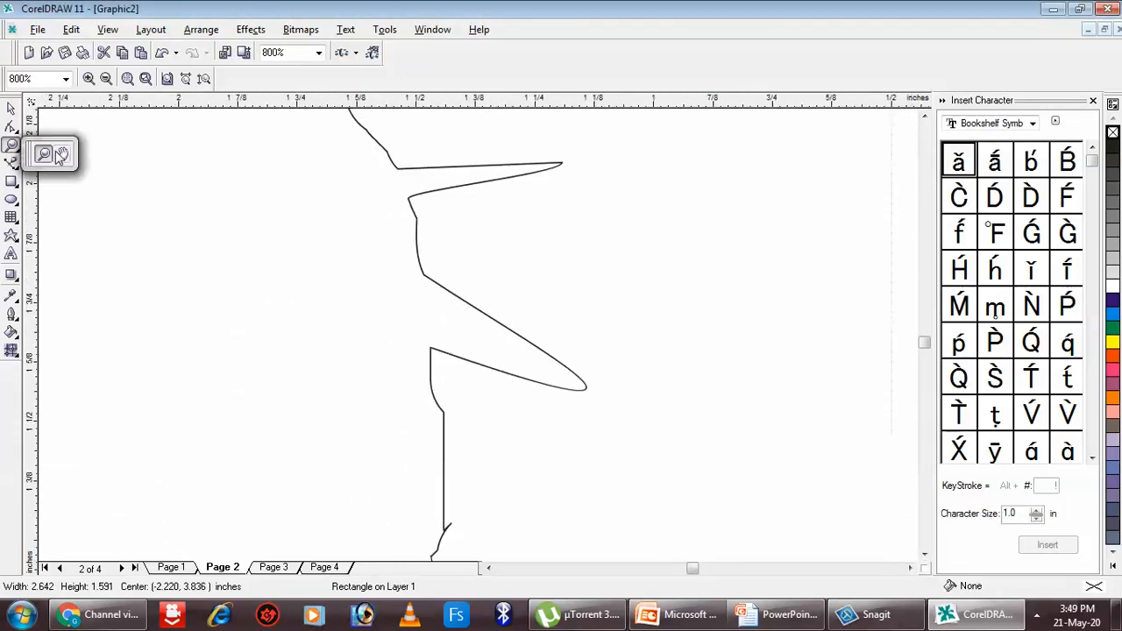
left_click(63, 152)
left_click_drag(315, 219, 643, 396)
left_click_drag(394, 330, 564, 496)
left_click_drag(362, 290, 428, 454)
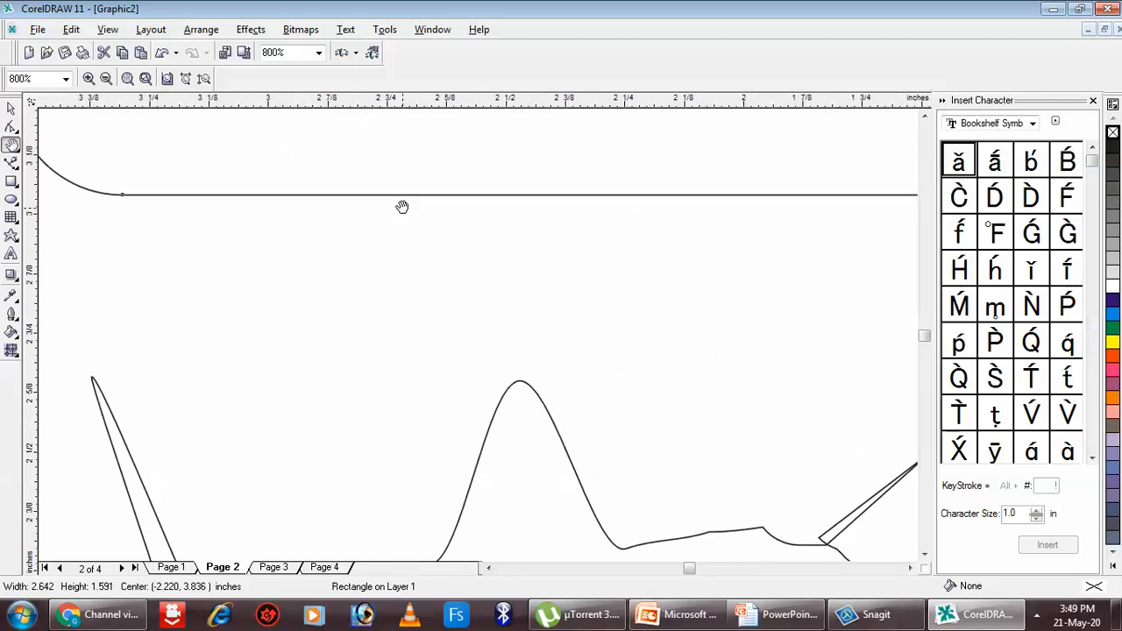
left_click_drag(401, 206, 468, 403)
left_click_drag(395, 220, 486, 496)
left_click_drag(448, 156, 493, 463)
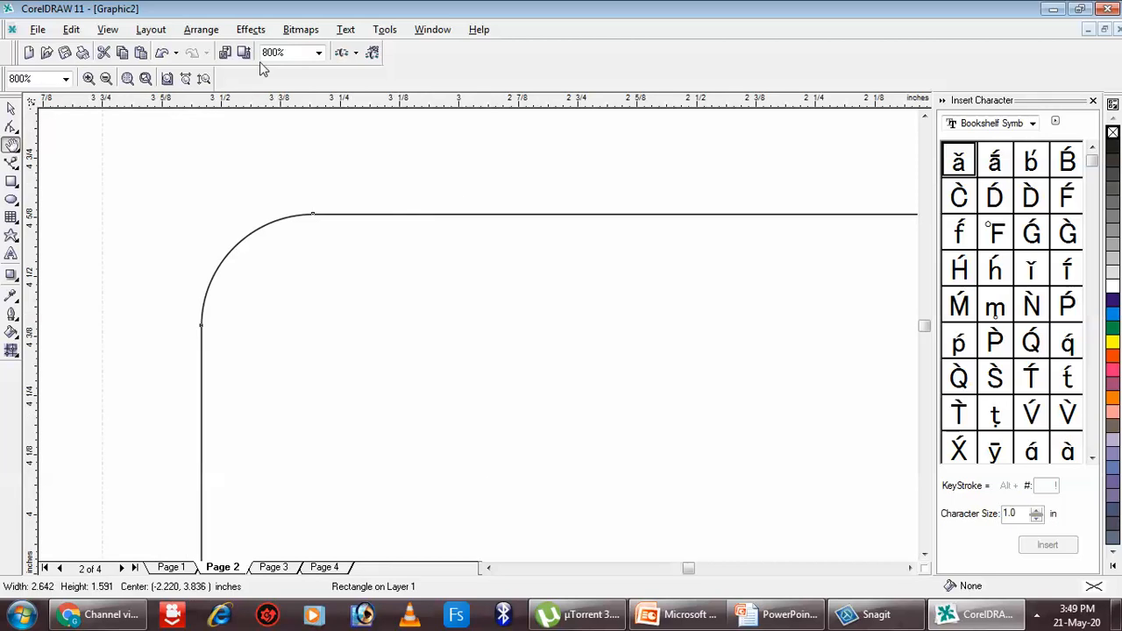
- Zoom out to 50%, enlarge the view to 80%, and centre the two-panel card in the window
left_click(65, 79)
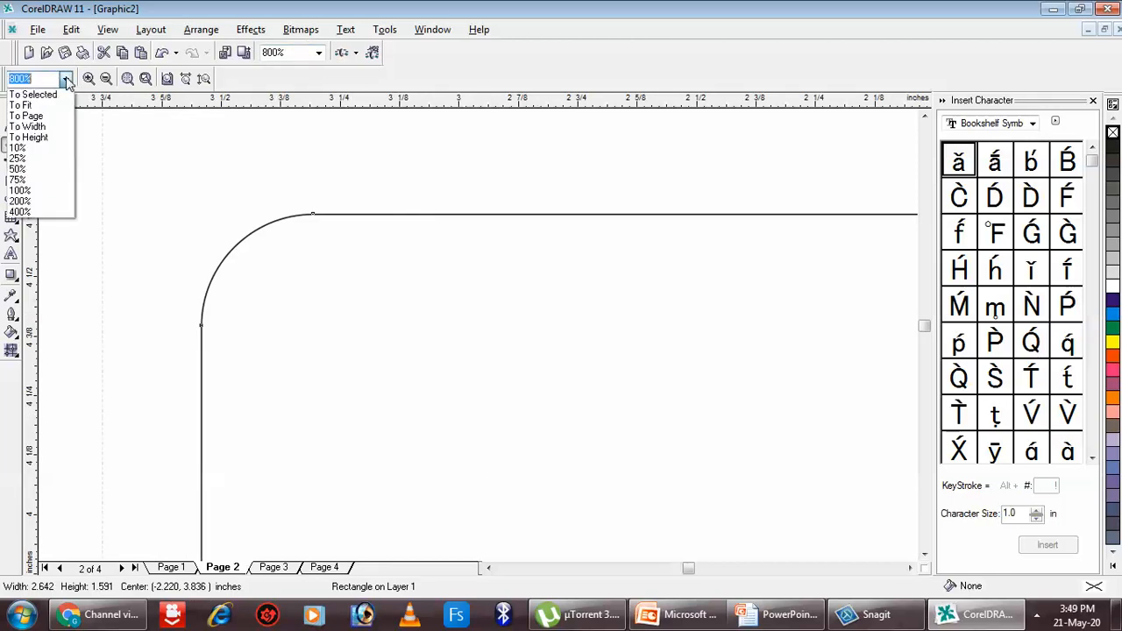
left_click(19, 168)
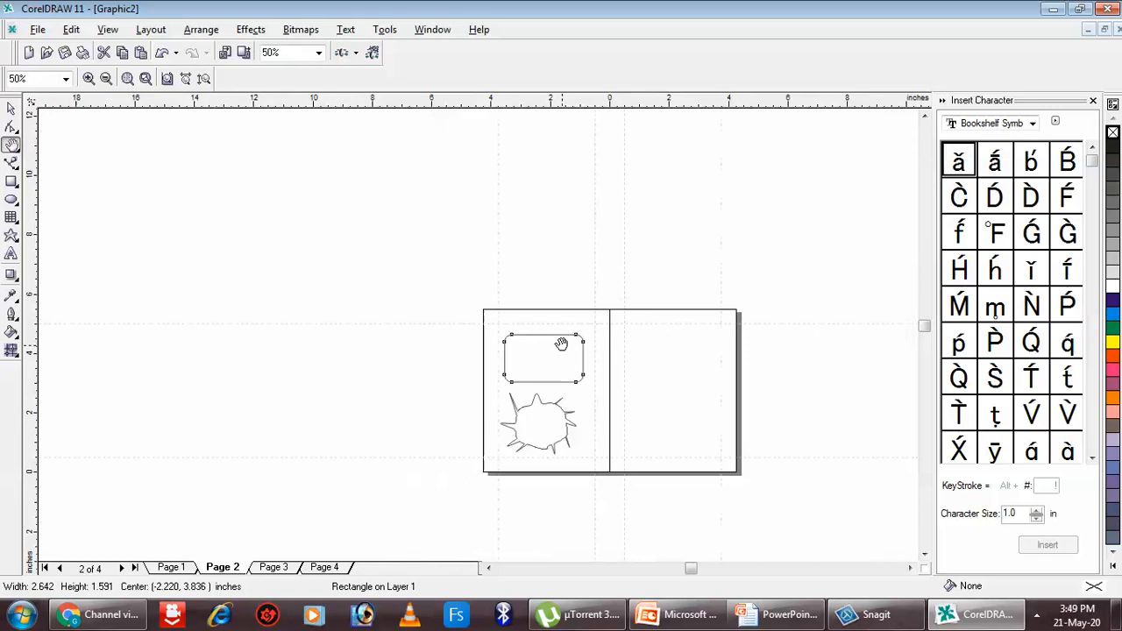
scroll(561, 343, "up", 1)
scroll(567, 391, "up", 1)
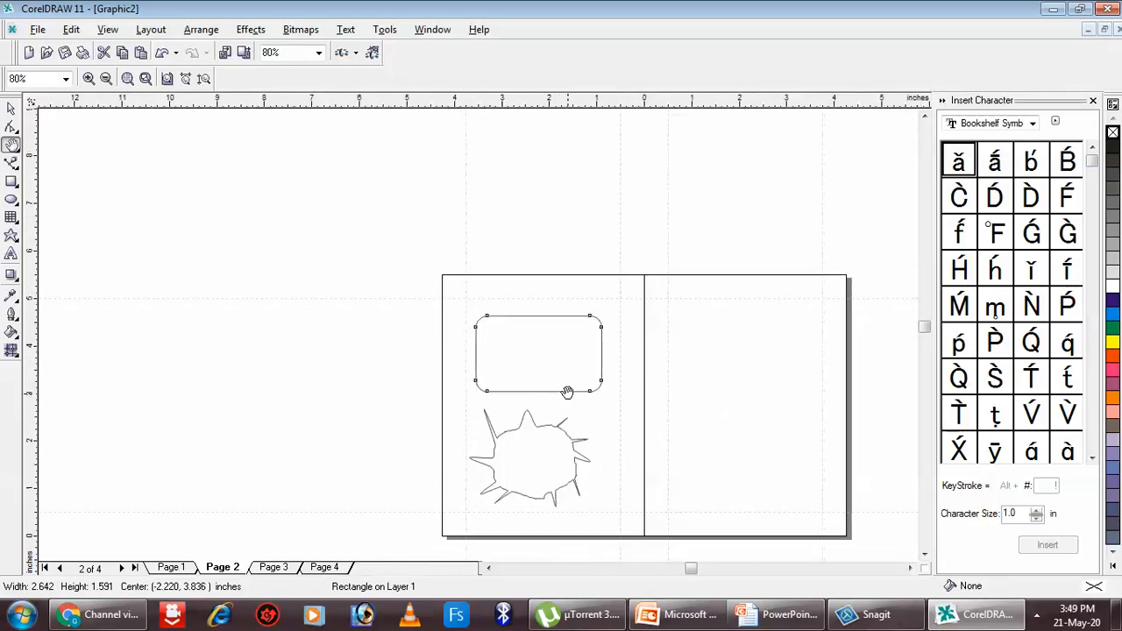
left_click_drag(578, 434, 540, 339)
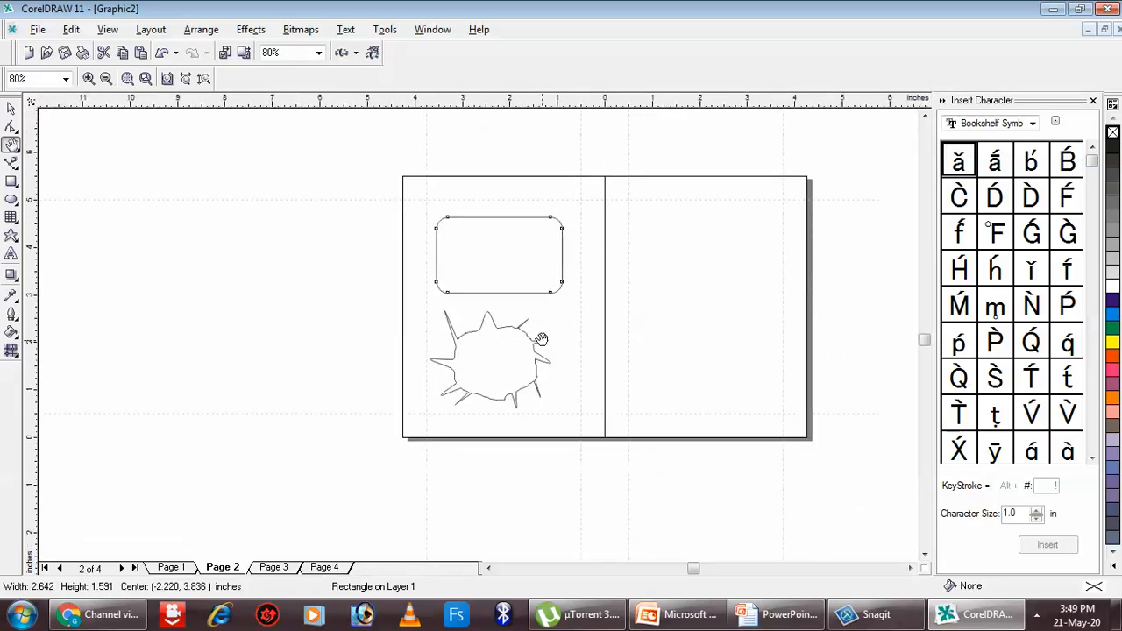
- Draw a closed freehand shape in the upper right-hand card panel and redraw parts of its outline to about 2.15 by 2.06 inches
left_click(16, 166)
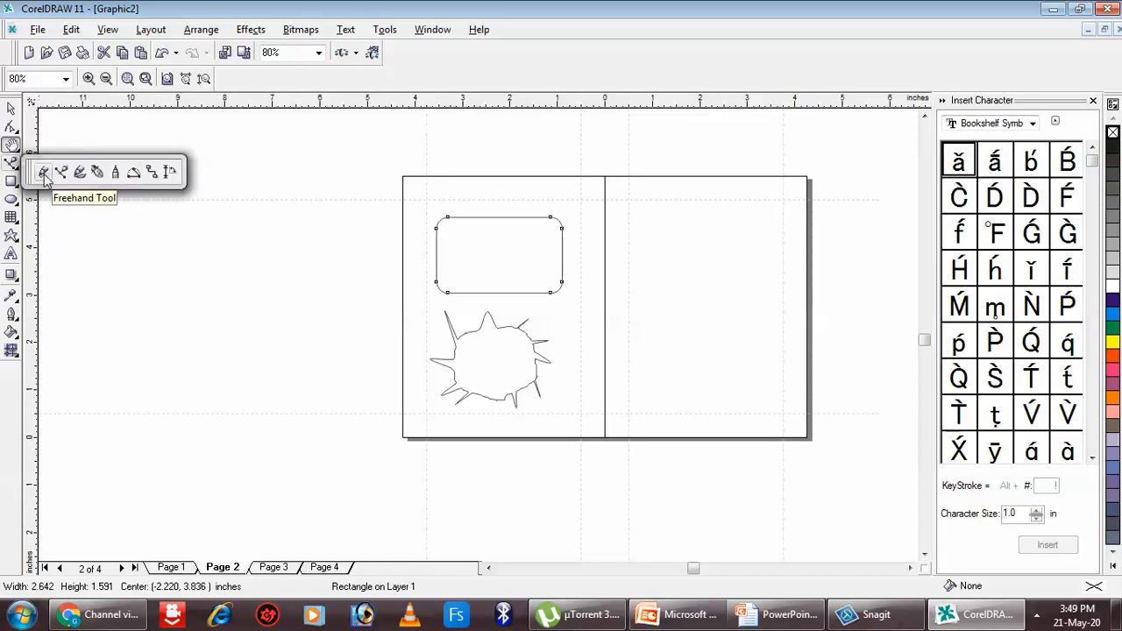
left_click(44, 173)
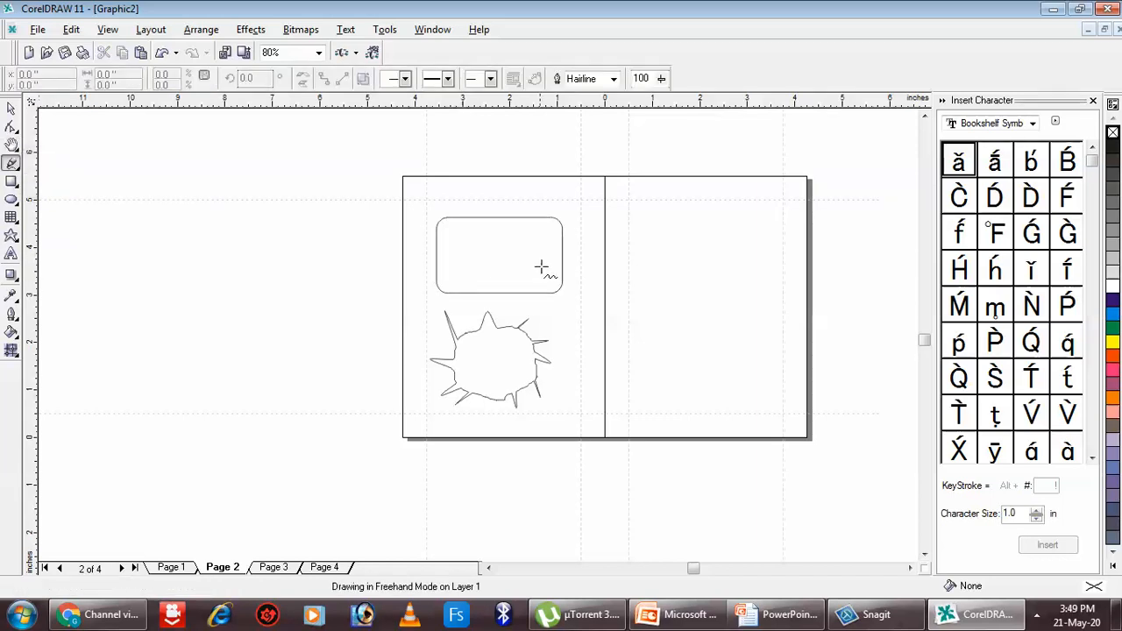
mouse_move(651, 235)
left_mouse_down()
mouse_move(671, 217)
mouse_move(719, 240)
mouse_move(734, 289)
mouse_move(663, 286)
mouse_move(649, 237)
left_mouse_up()
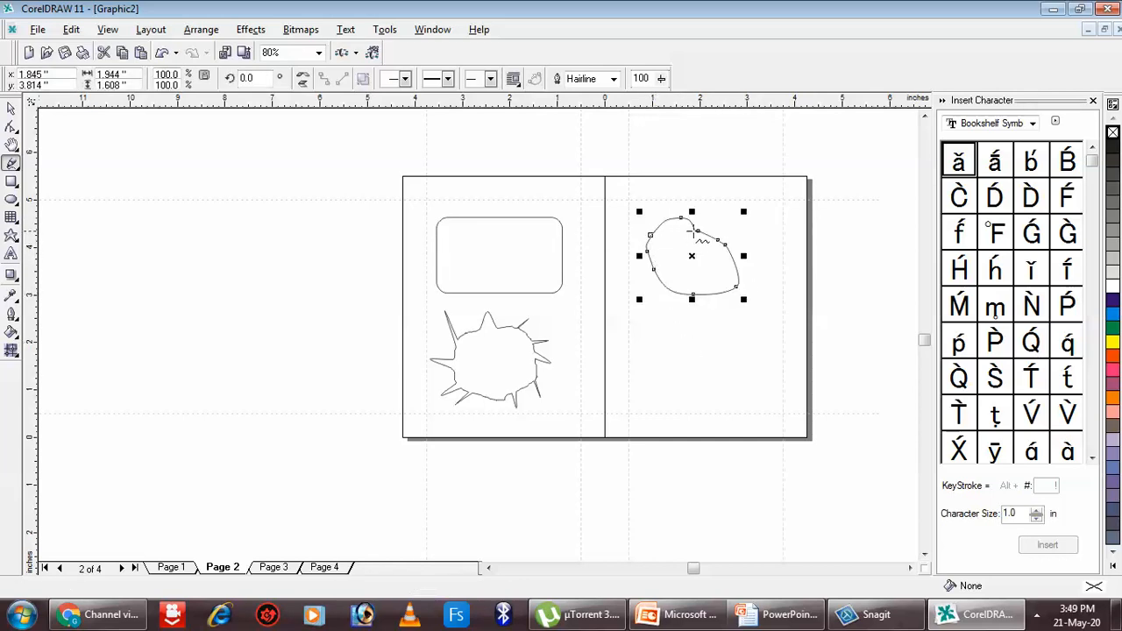
mouse_move(727, 244)
left_mouse_down()
mouse_move(742, 242)
mouse_move(721, 238)
mouse_move(723, 252)
left_mouse_up()
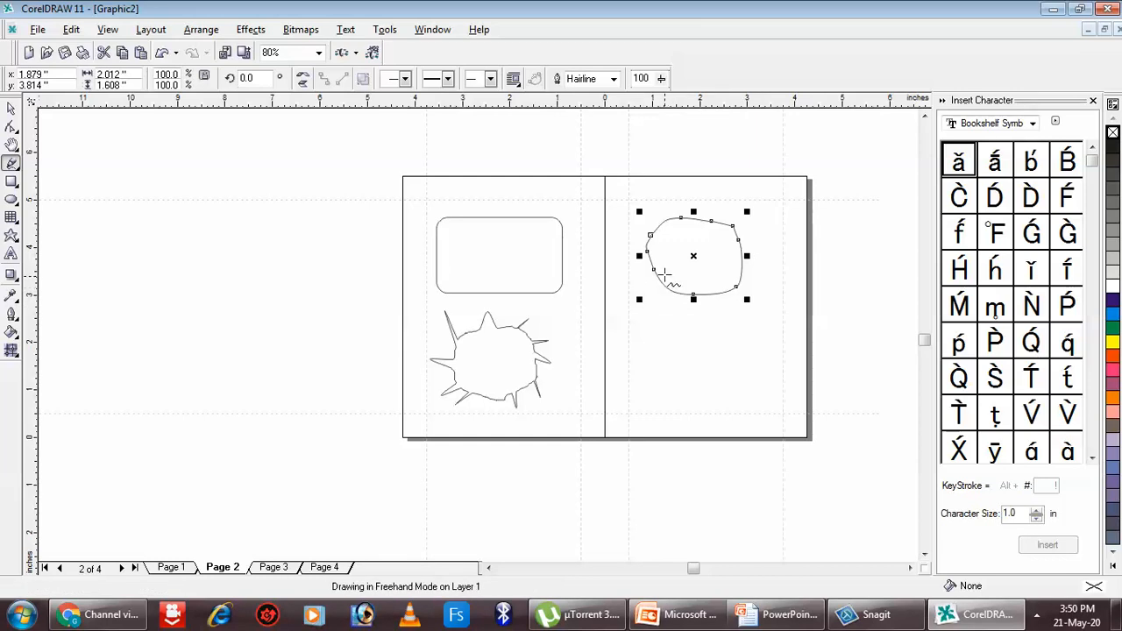
left_click_drag(654, 270, 748, 311)
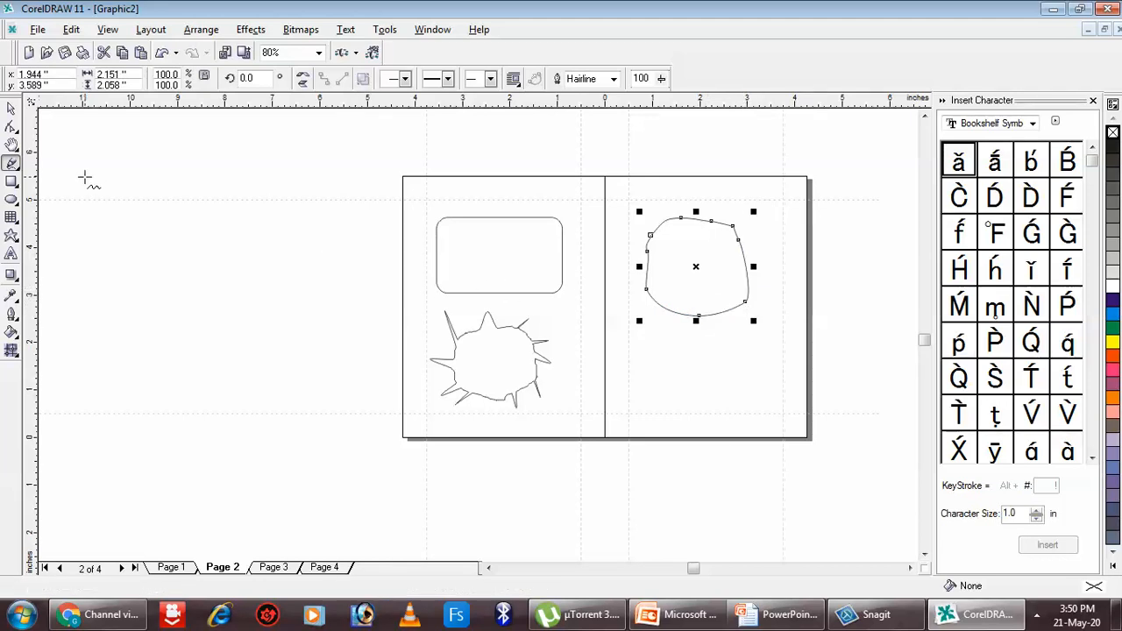
- With the Pen tool, draw a five-sided figure below the freehand shape and add two open segments beside it, about 1.70 by 1.52 inches overall
left_click(18, 171)
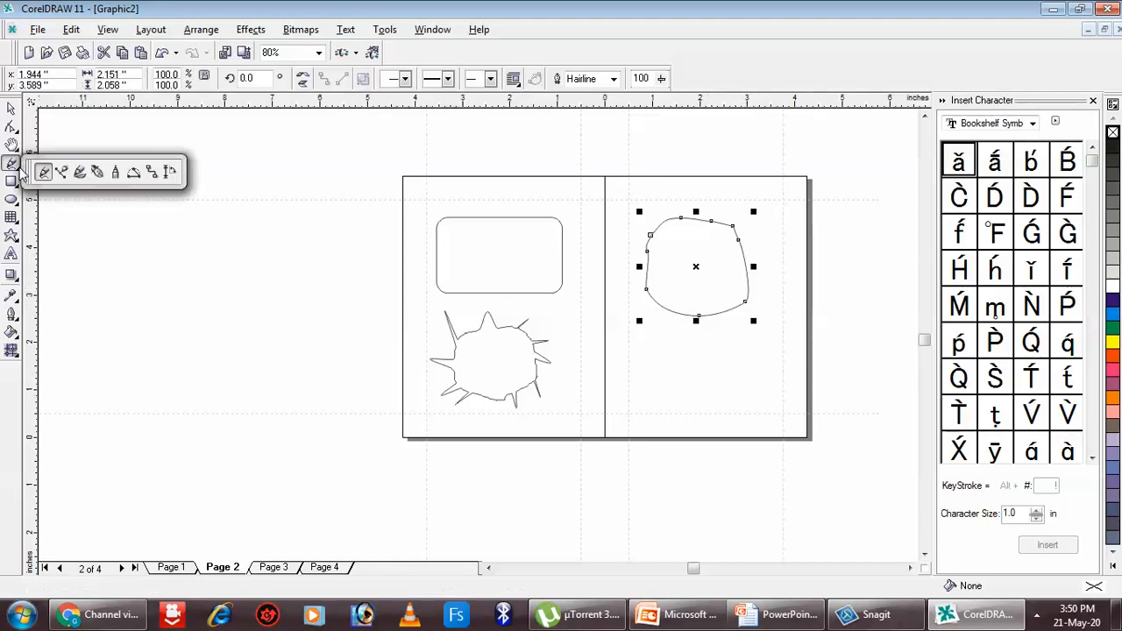
left_click(98, 172)
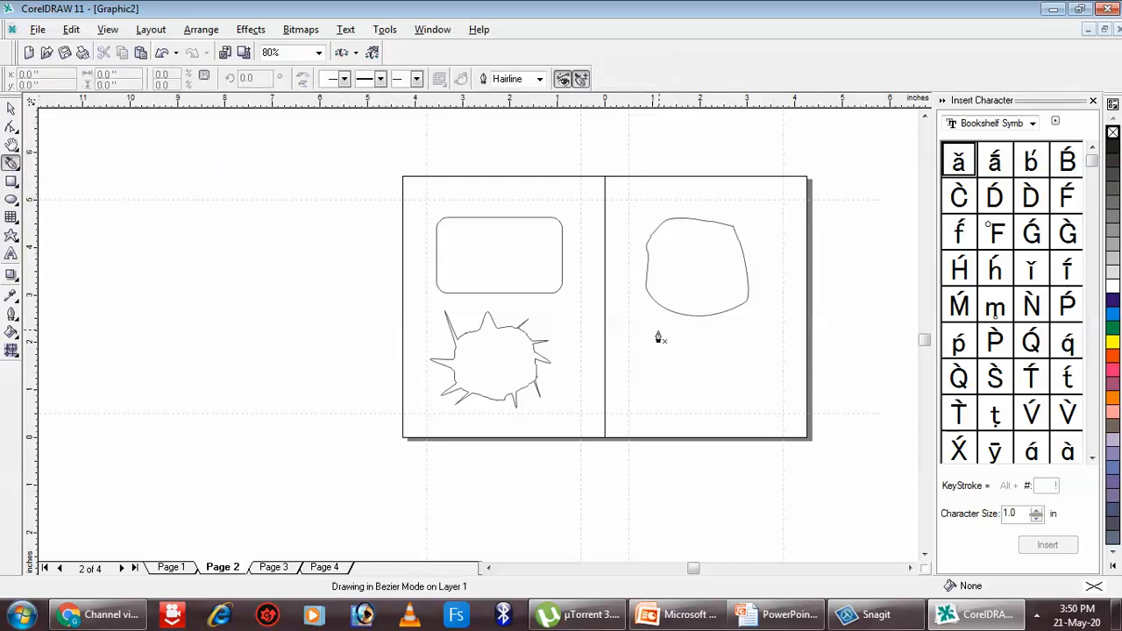
left_click_drag(698, 351, 696, 348)
left_click(695, 344)
left_click(686, 391)
left_click(642, 387)
left_click(636, 354)
left_click(655, 329)
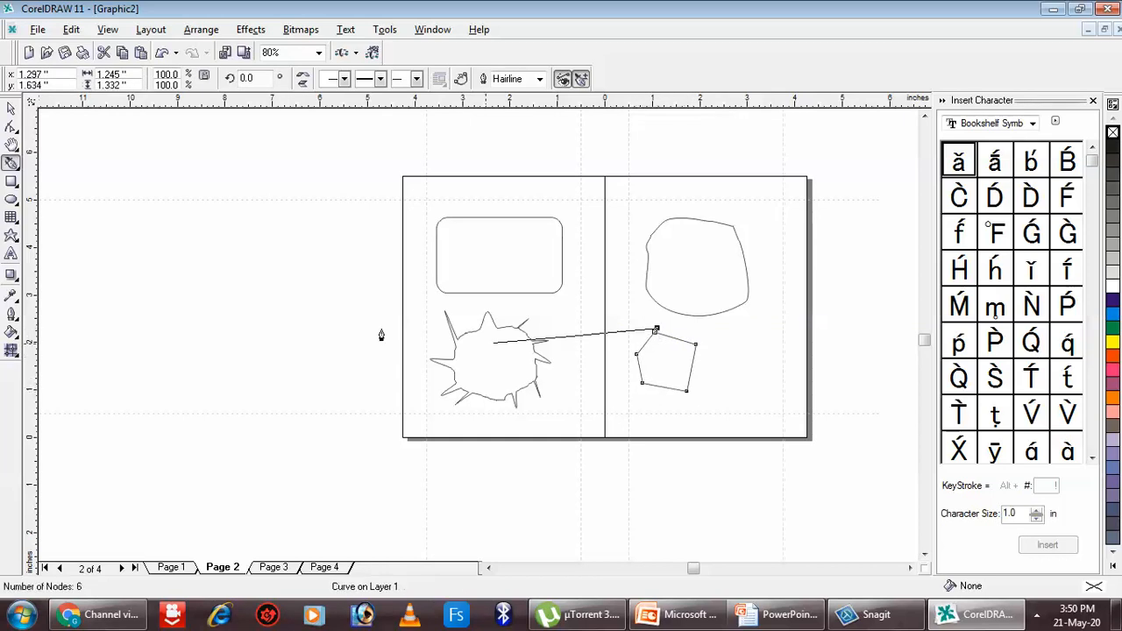
left_click(621, 322)
left_click(615, 355)
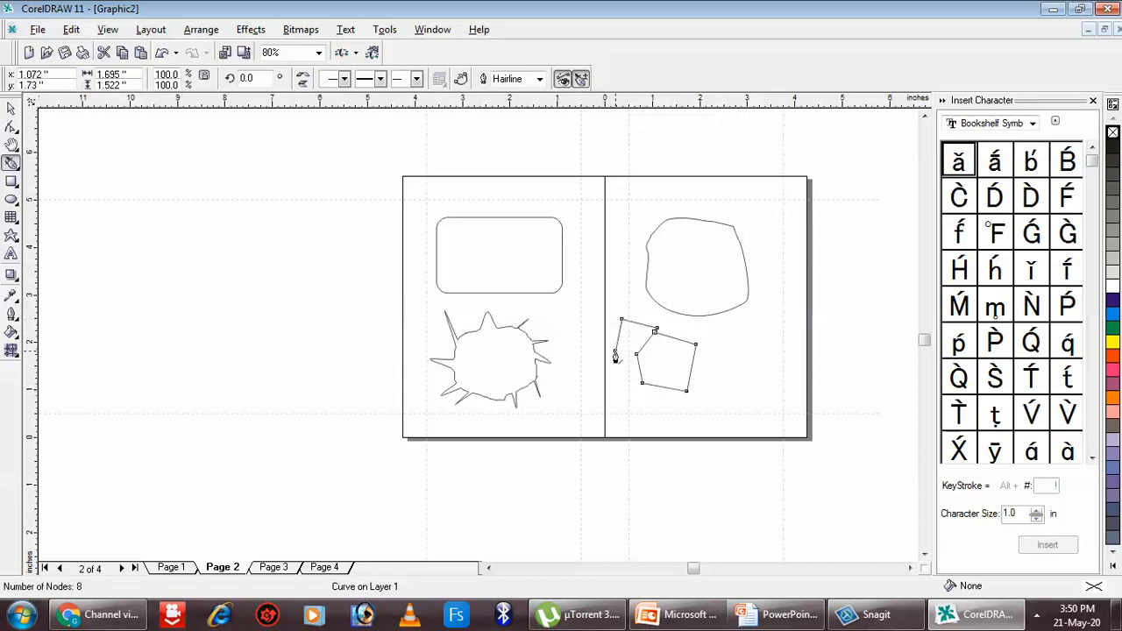
- Add a vertical dimension for the rounded rectangle's height, placed just left of the rectangle
left_click(18, 168)
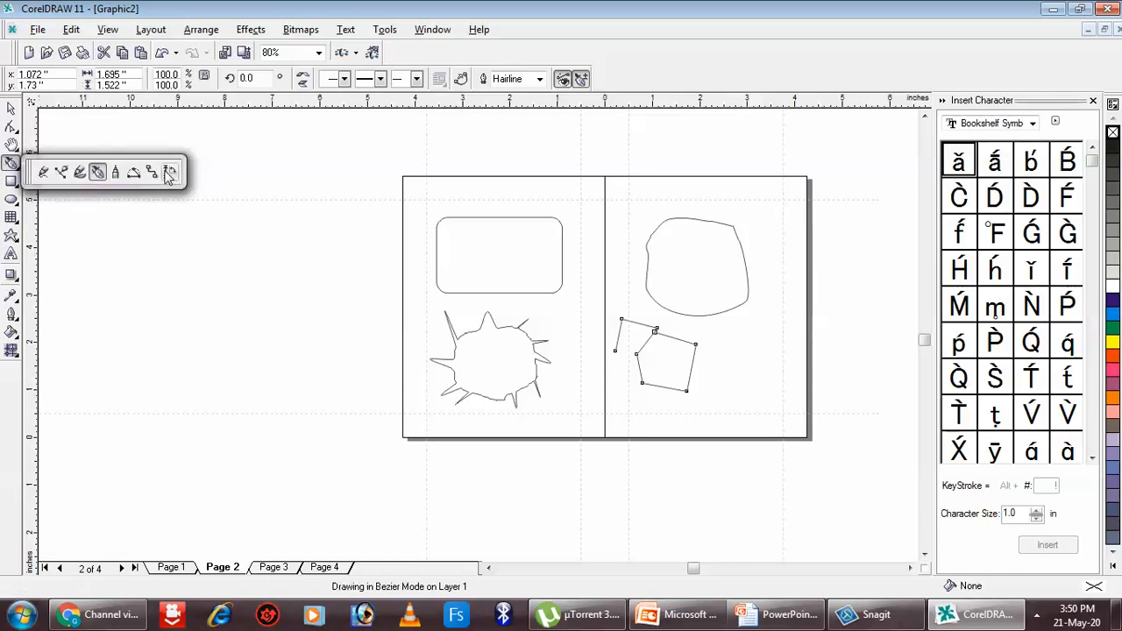
left_click(169, 172)
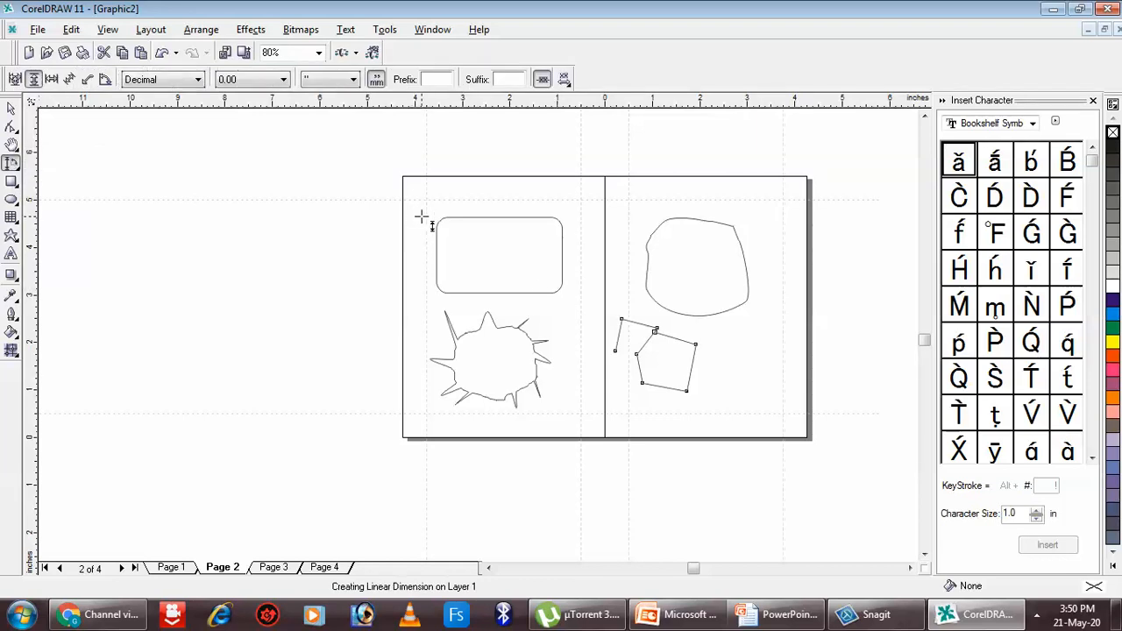
scroll(420, 217, "up", 5)
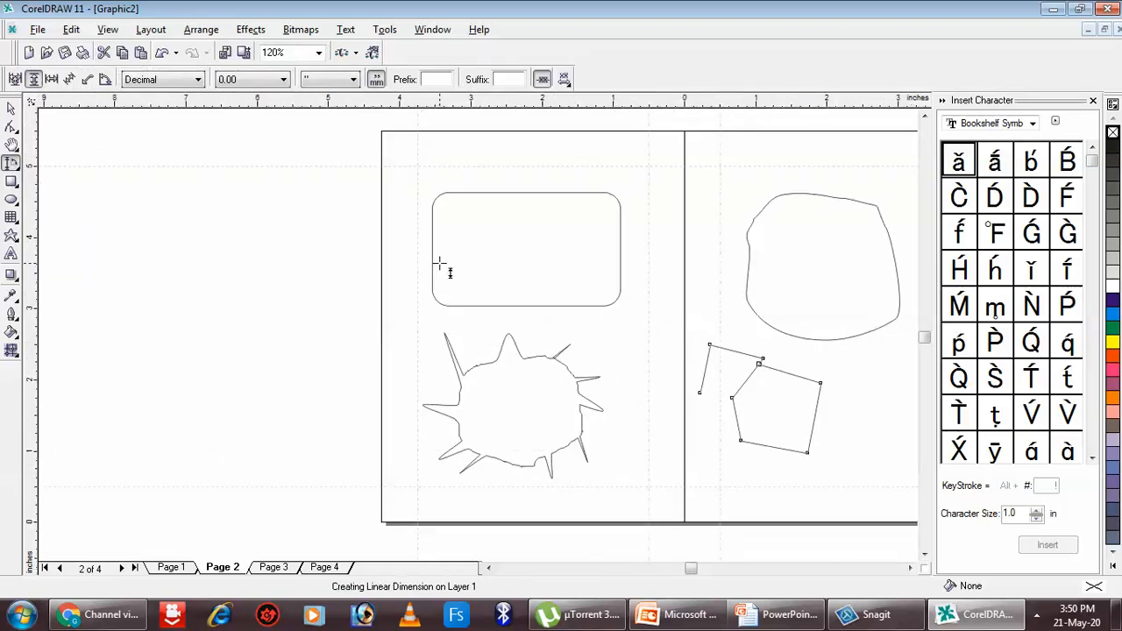
left_click(924, 117)
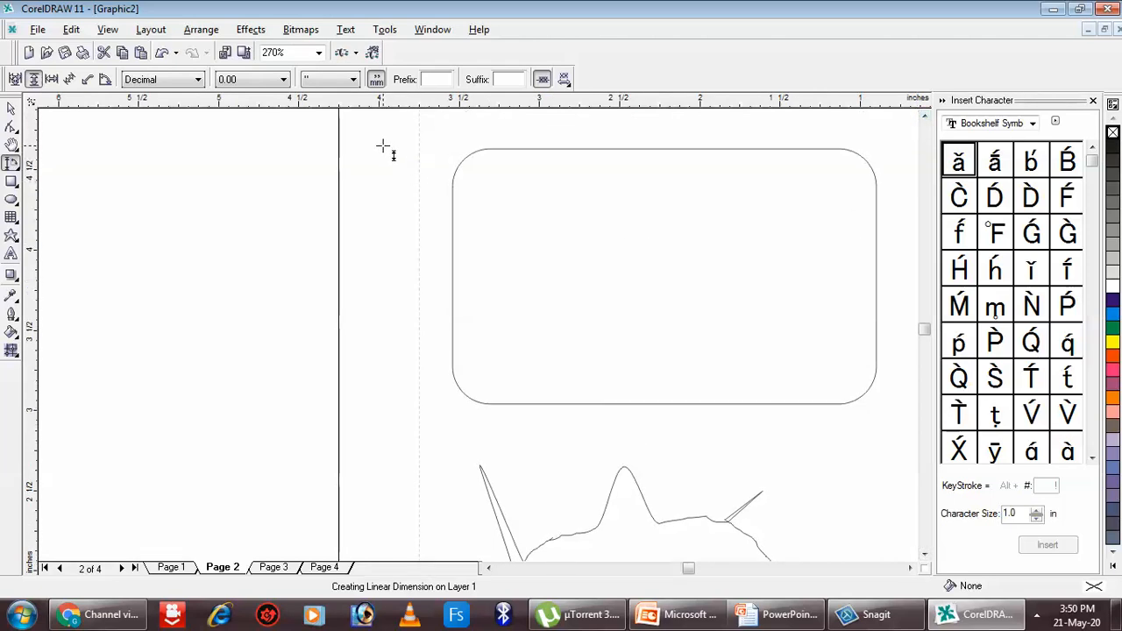
left_click(381, 146)
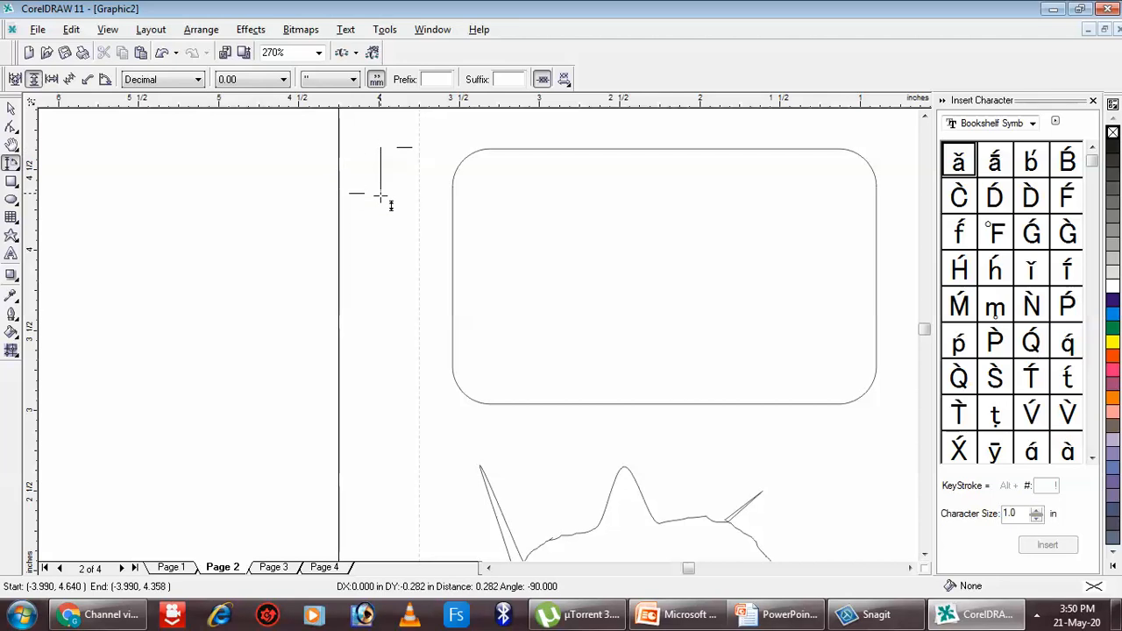
left_click(393, 403)
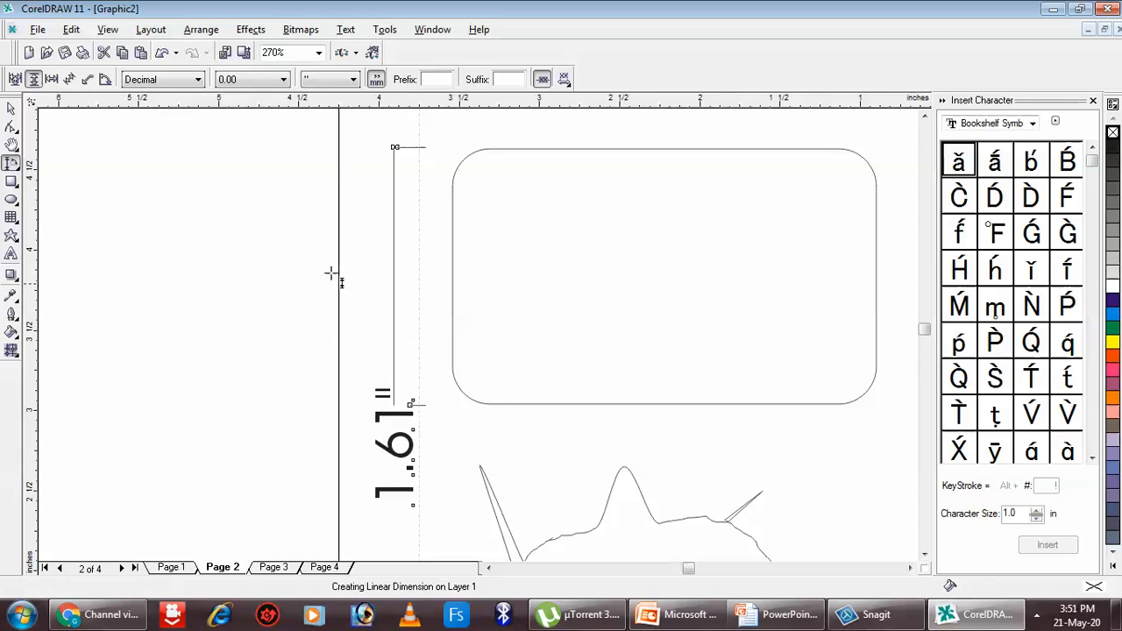
- Move the dimension's text up to the middle of its dimension line
left_click(9, 107)
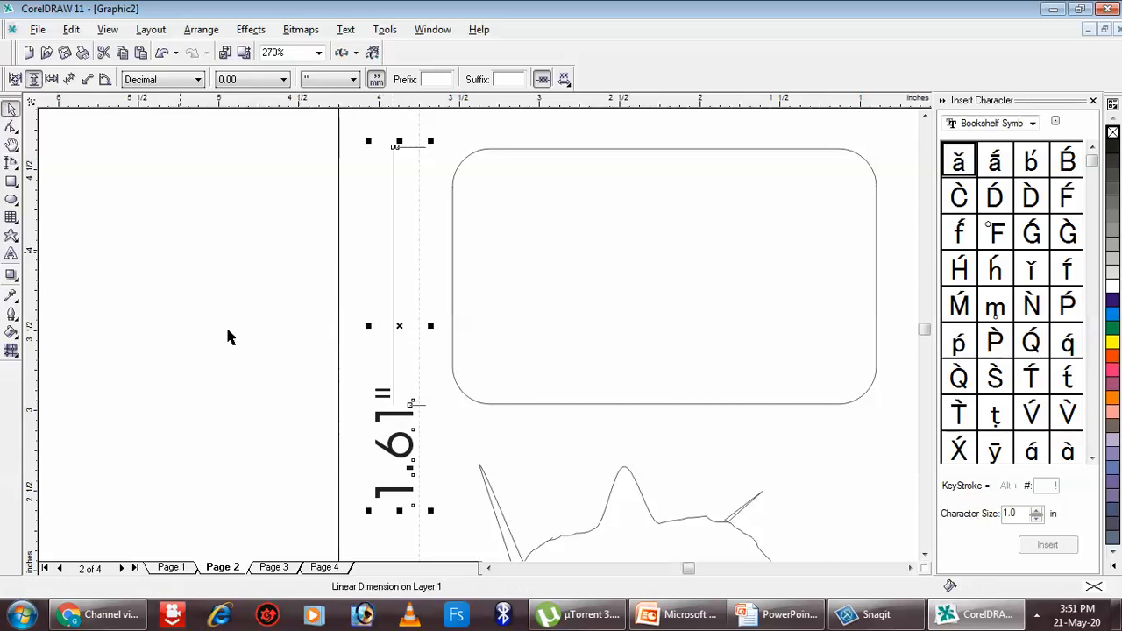
left_click(225, 333)
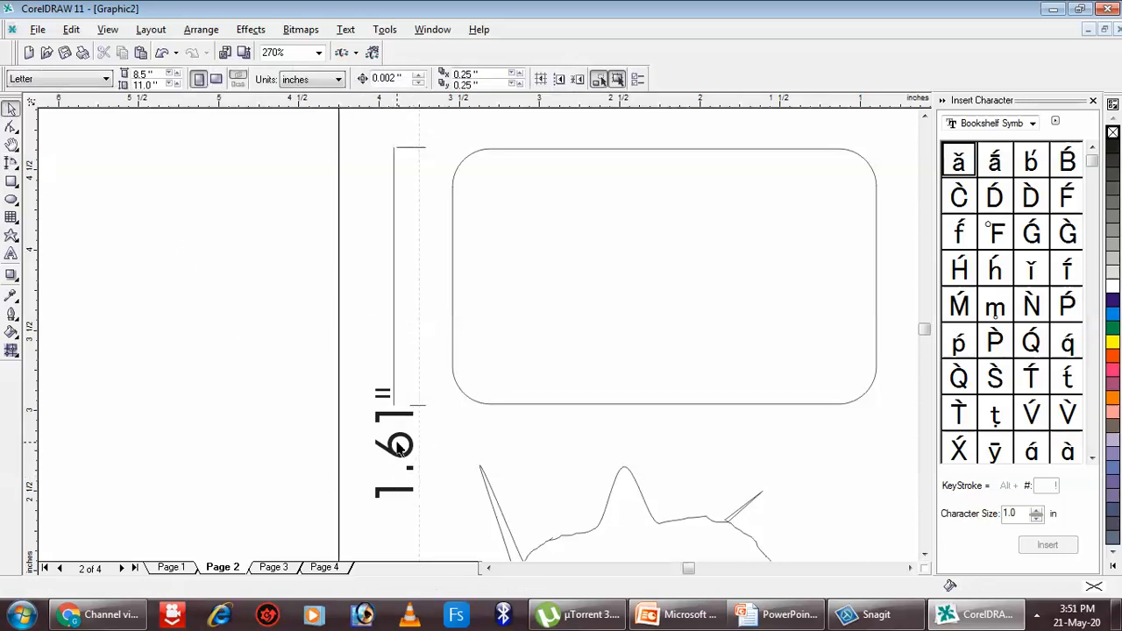
left_click(399, 447)
left_click_drag(387, 431, 387, 247)
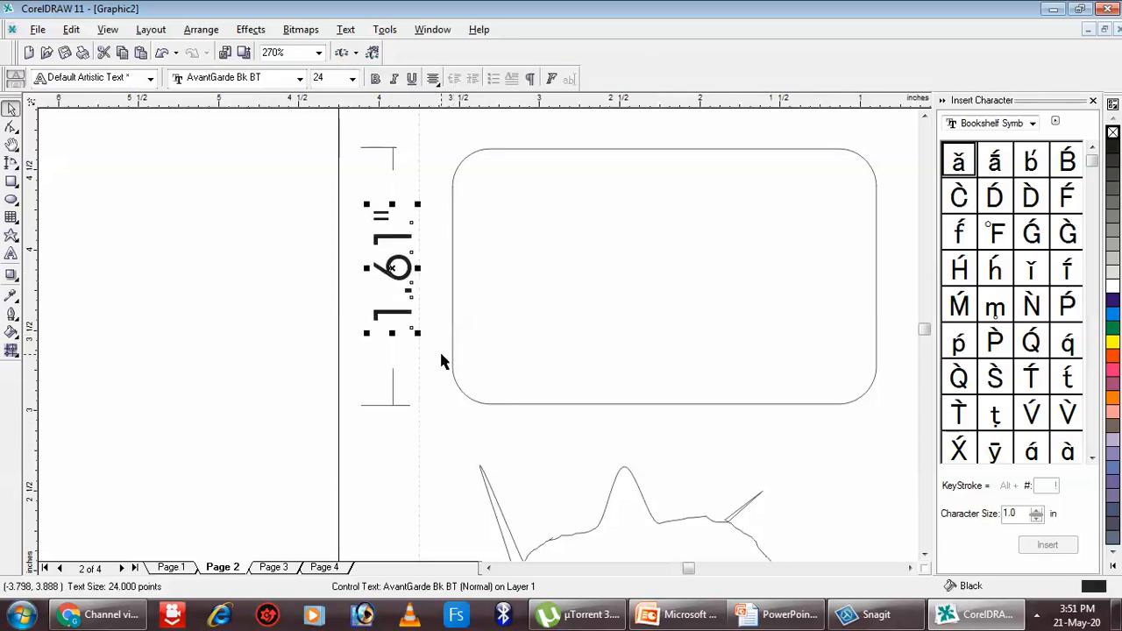
- Set the dimension text's font size to 12 points
left_click(351, 81)
left_click(329, 245)
left_click(352, 78)
left_click(337, 172)
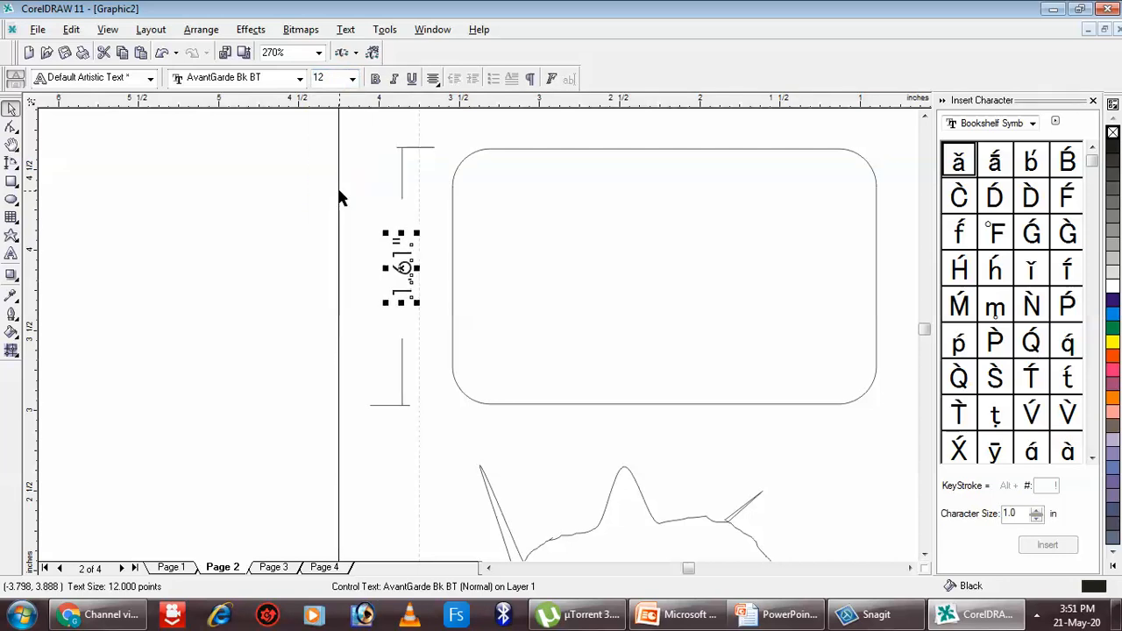
- Set the font size of the vertical dimension's text to 10 points
left_click(351, 78)
left_click(336, 165)
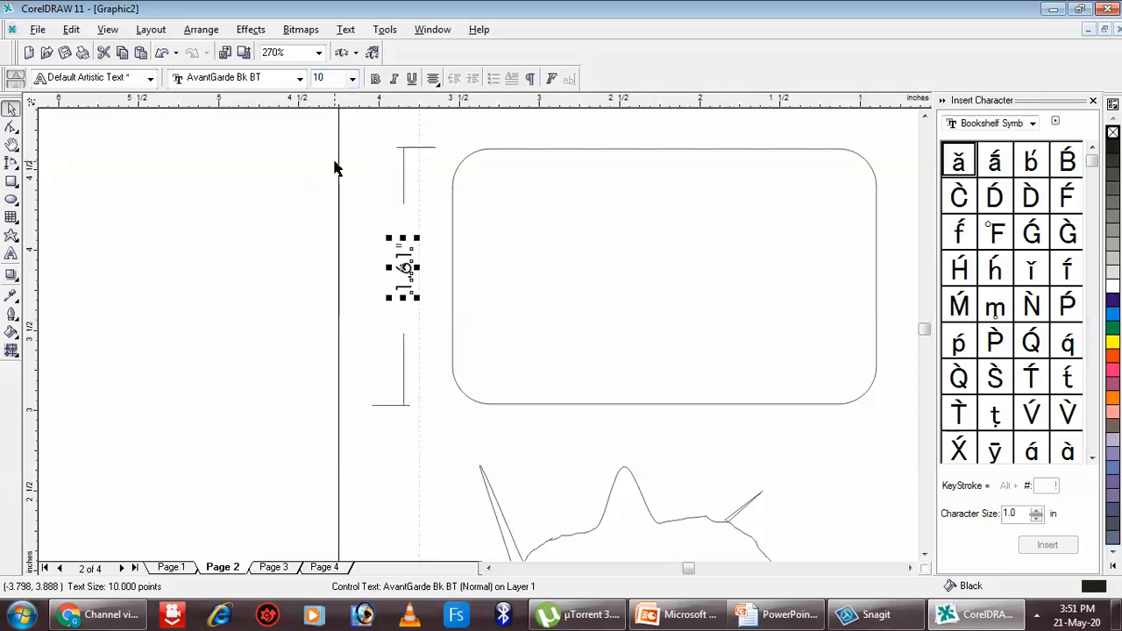
left_click(481, 315)
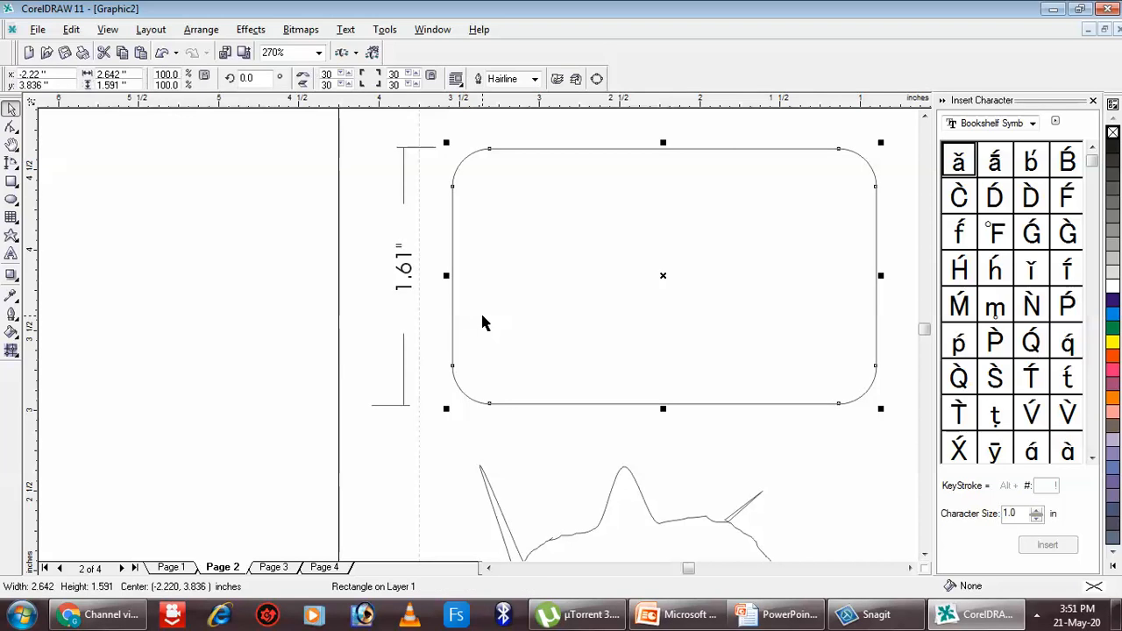
left_click(403, 270)
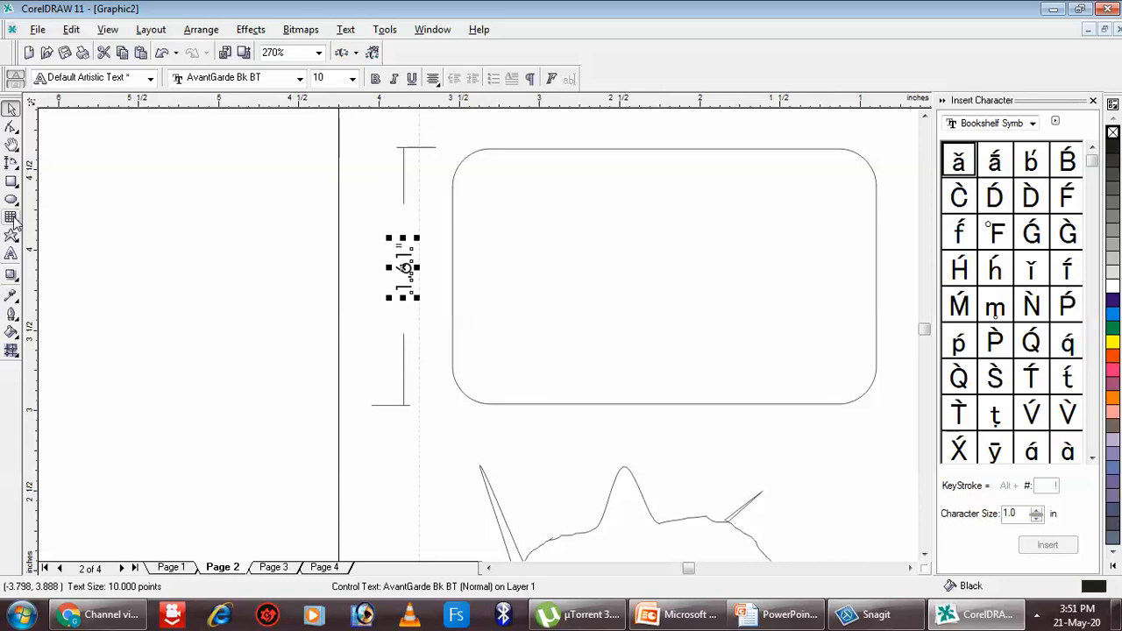
- Add a horizontal dimension for the rounded rectangle's width, placed just below the rectangle
left_click(11, 163)
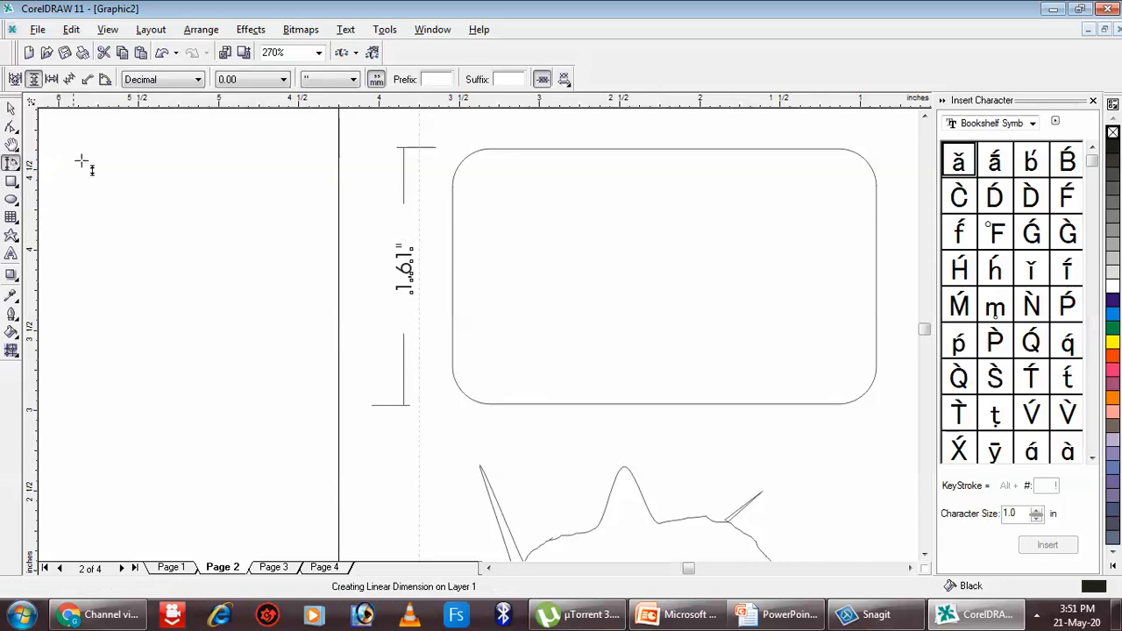
left_click(52, 79)
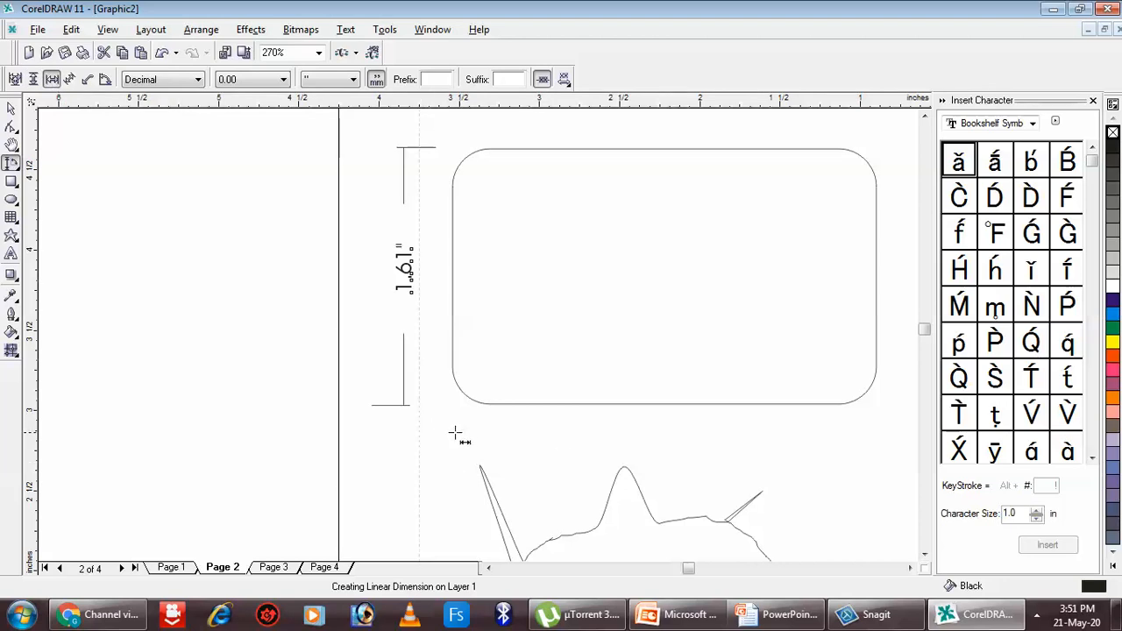
mouse_move(455, 432)
left_mouse_down()
mouse_move(566, 450)
mouse_move(876, 458)
left_mouse_up()
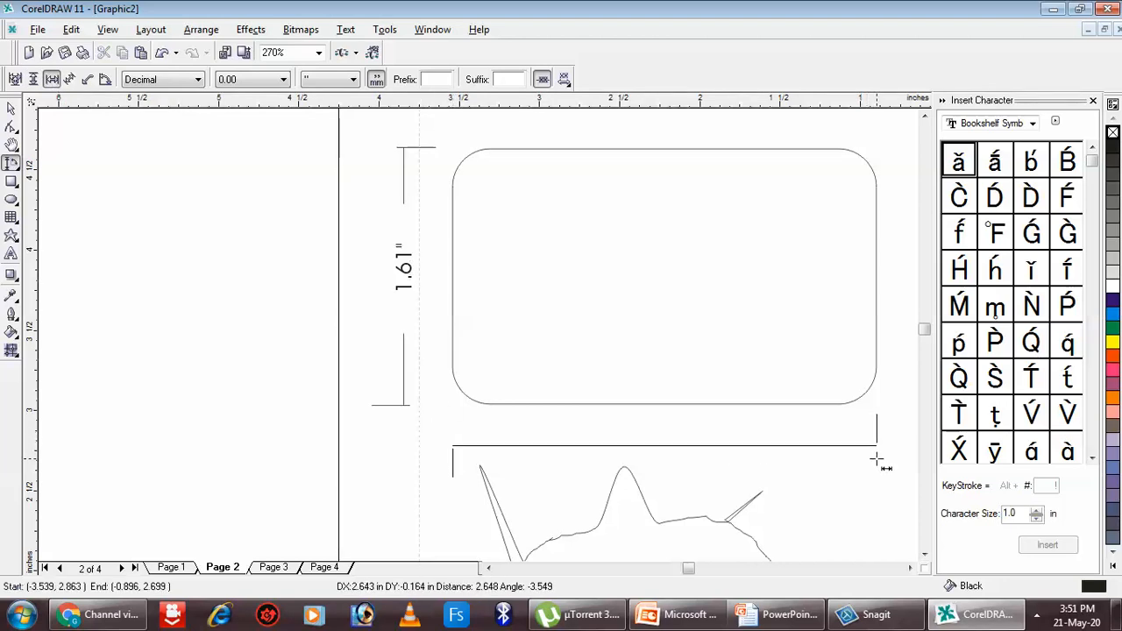
left_click(876, 458)
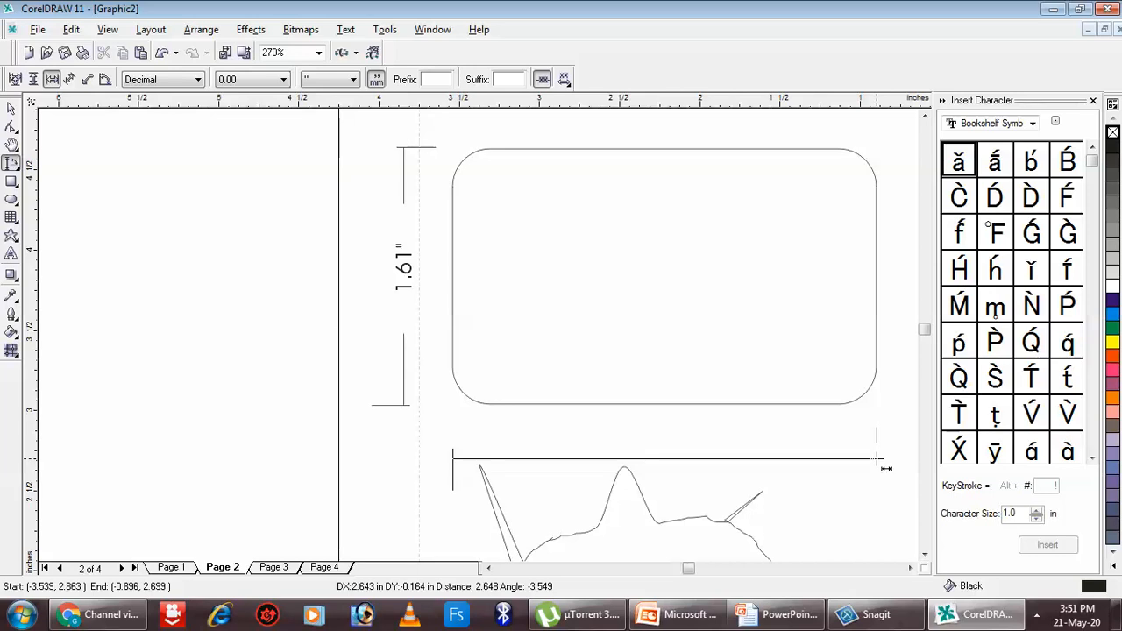
left_click(880, 454)
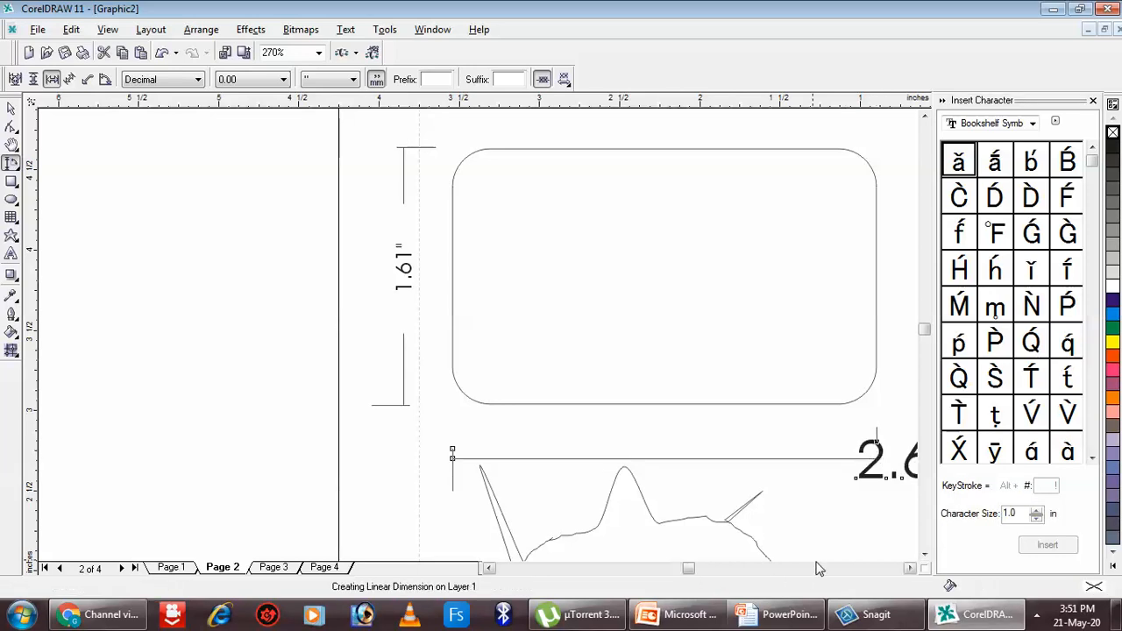
scroll(689, 432, "down", 1)
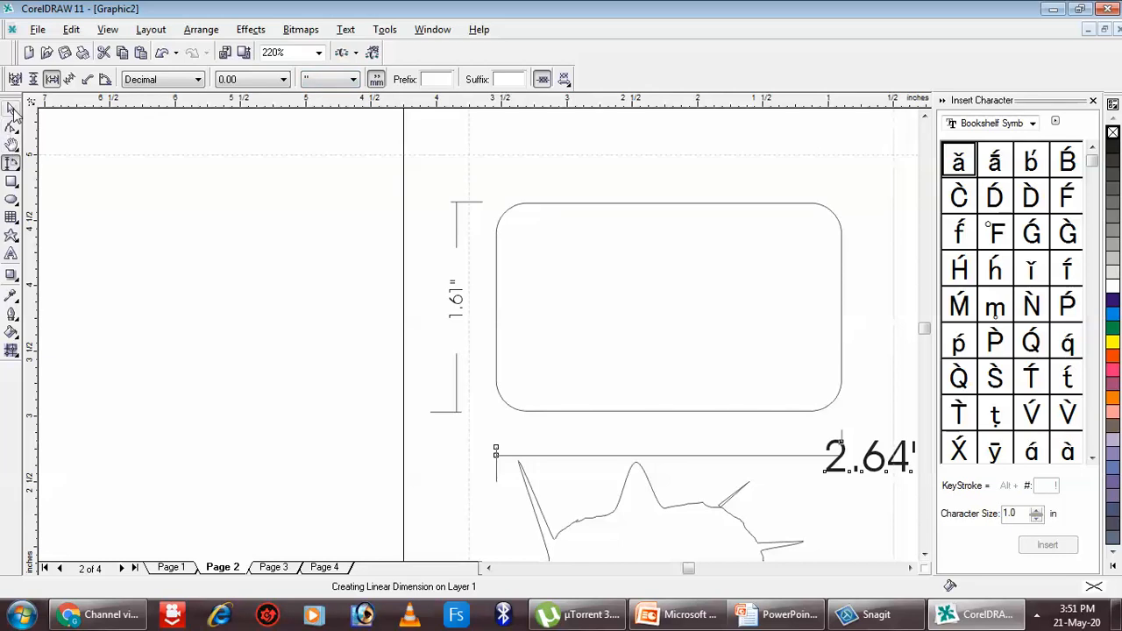
- Move the horizontal dimension's text to the middle of its dimension line
left_click(11, 108)
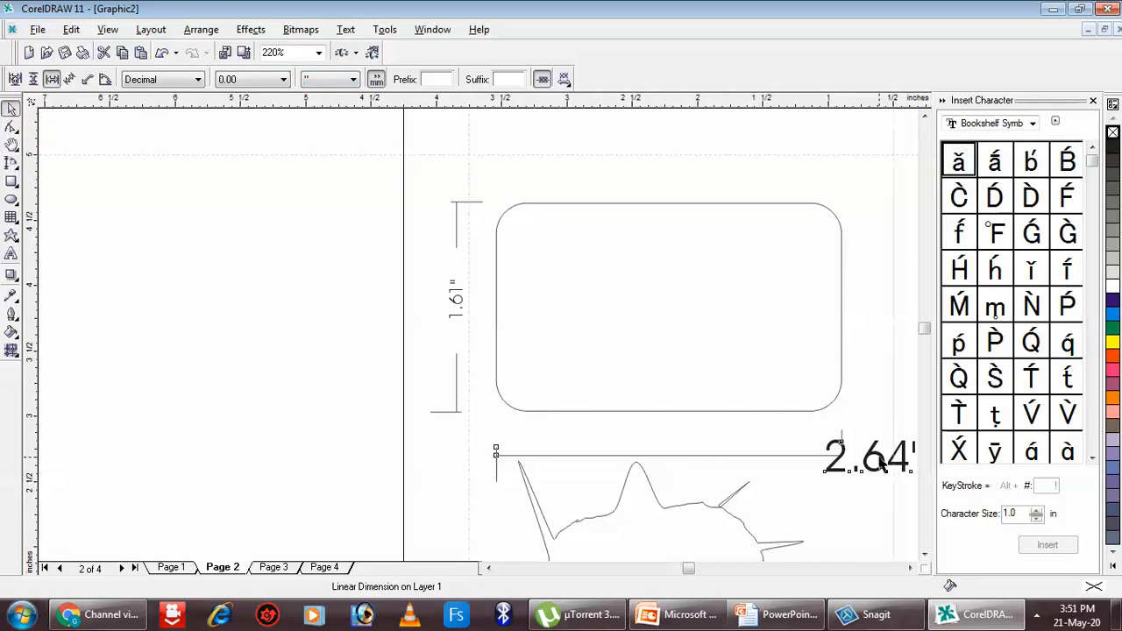
left_click(870, 522)
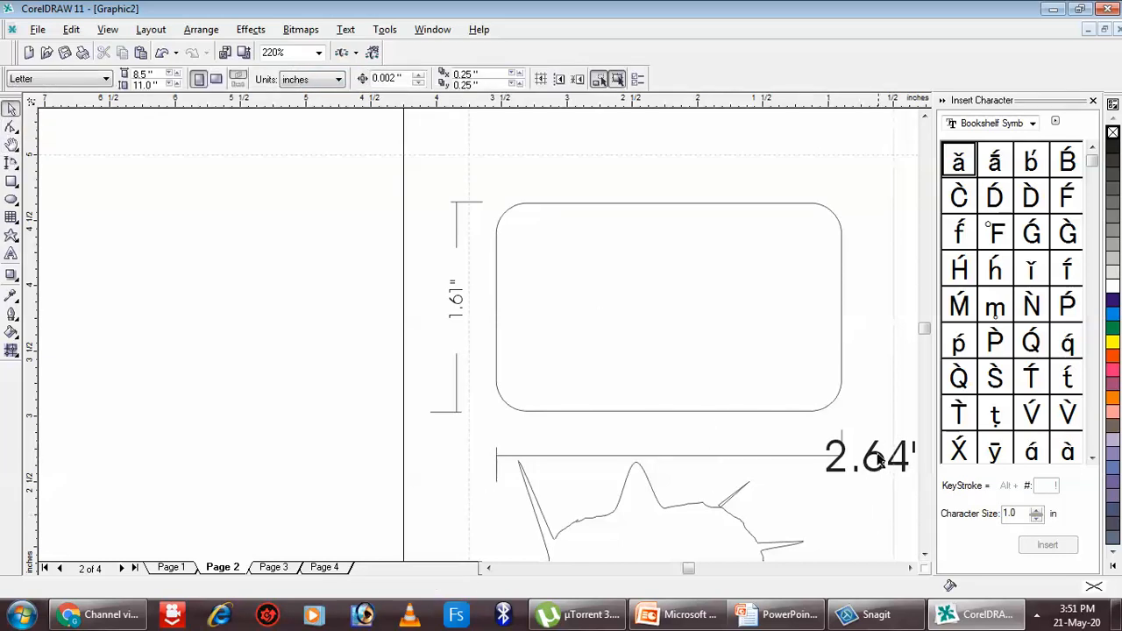
left_click(874, 455)
left_click_drag(874, 453, 678, 454)
left_click(745, 502)
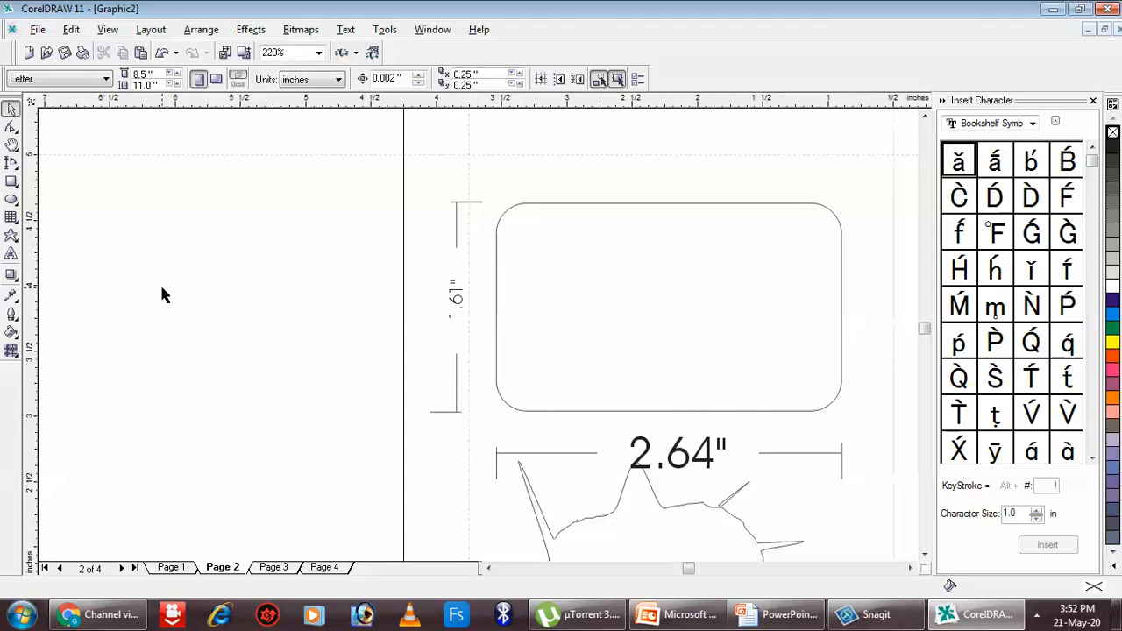
- Try to add slanted dimensions across the rounded rectangle, from its lower-left corner toward its upper-right corner, and undo them
left_click(12, 162)
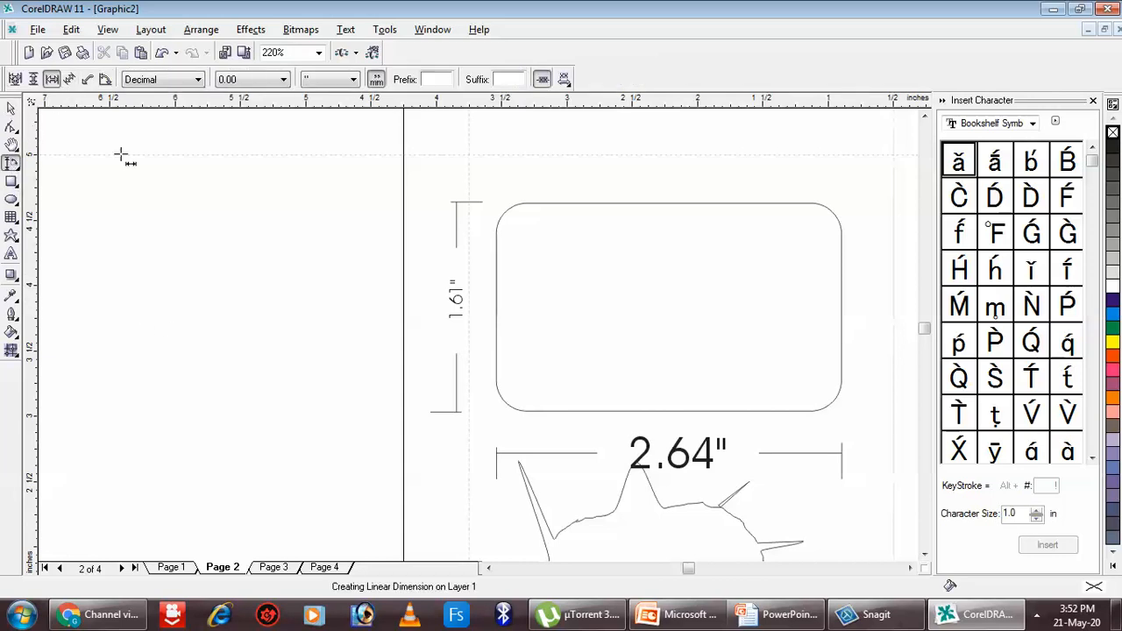
left_click(69, 80)
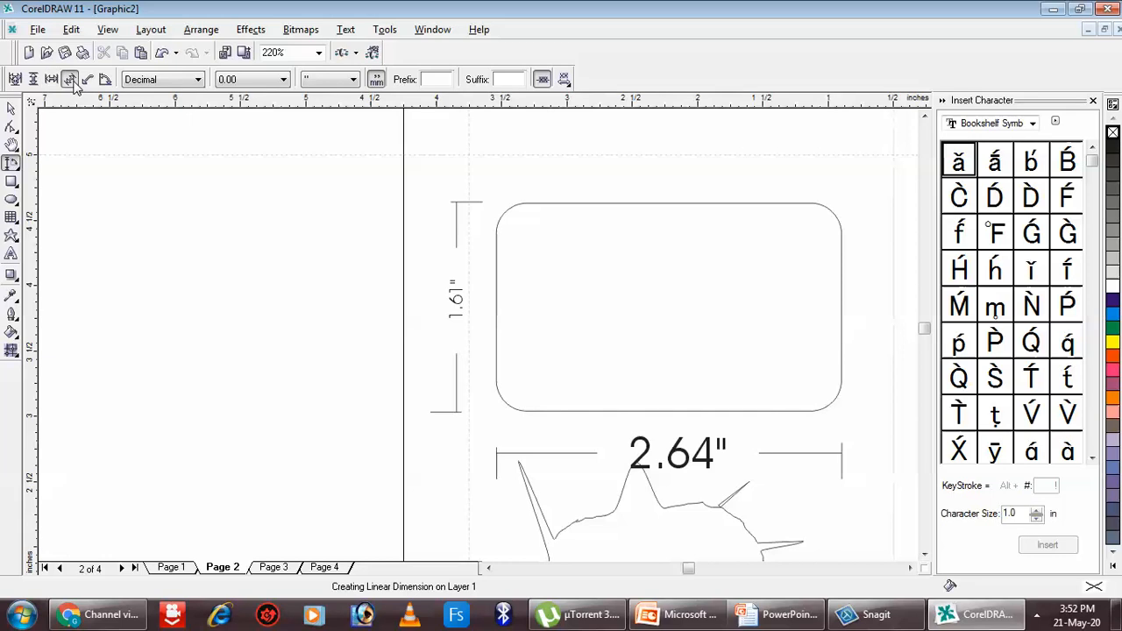
left_click(504, 401)
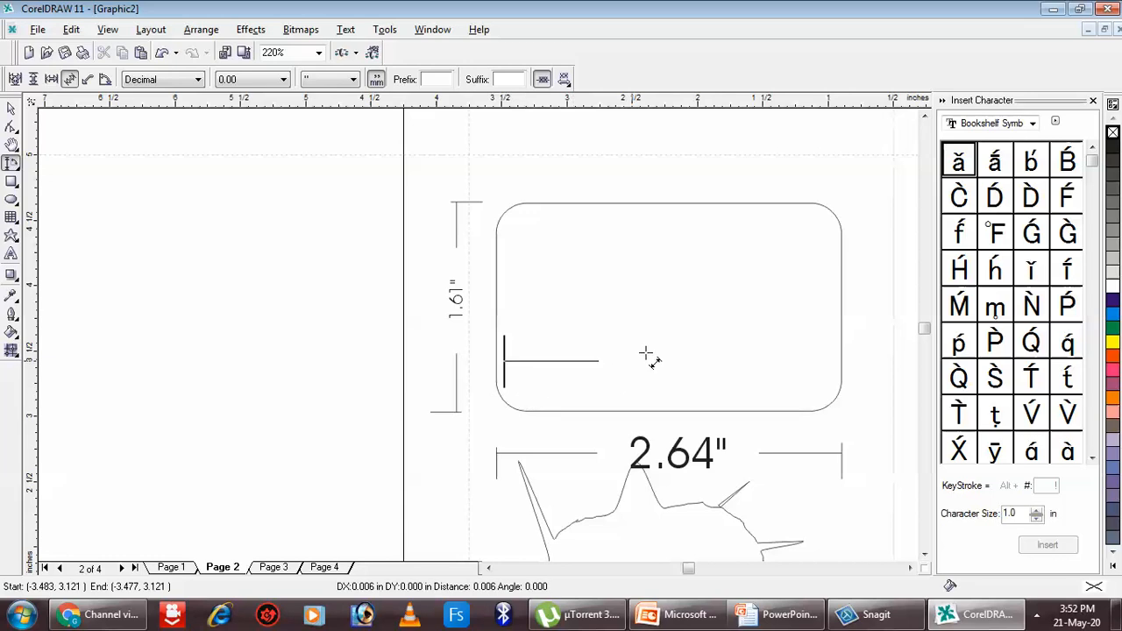
left_click(831, 215)
left_click(627, 344)
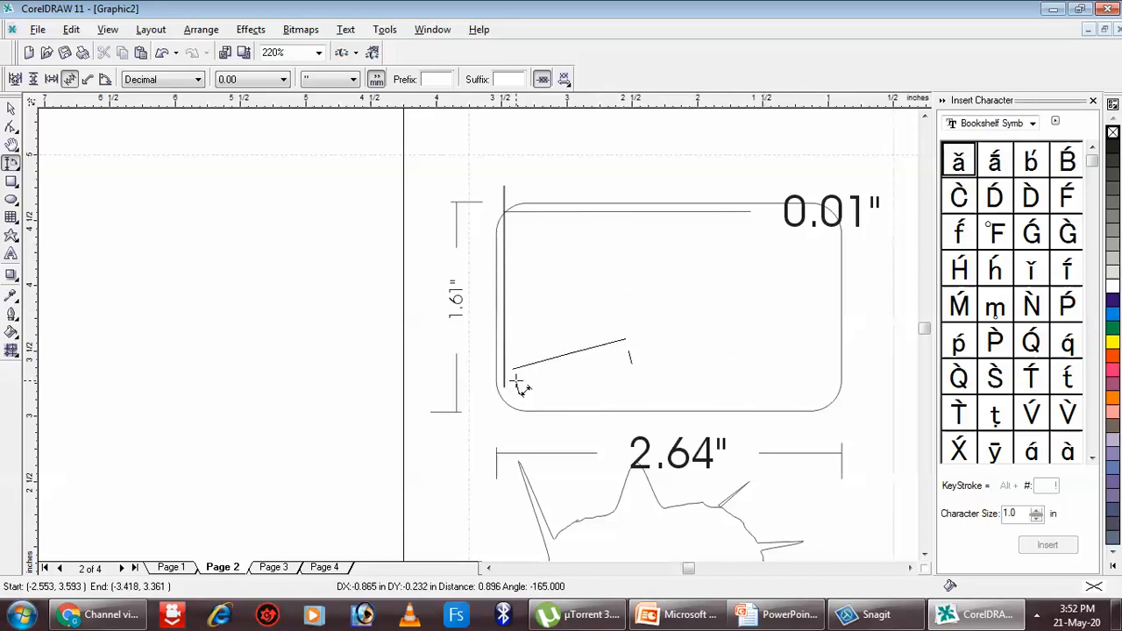
left_click(471, 279)
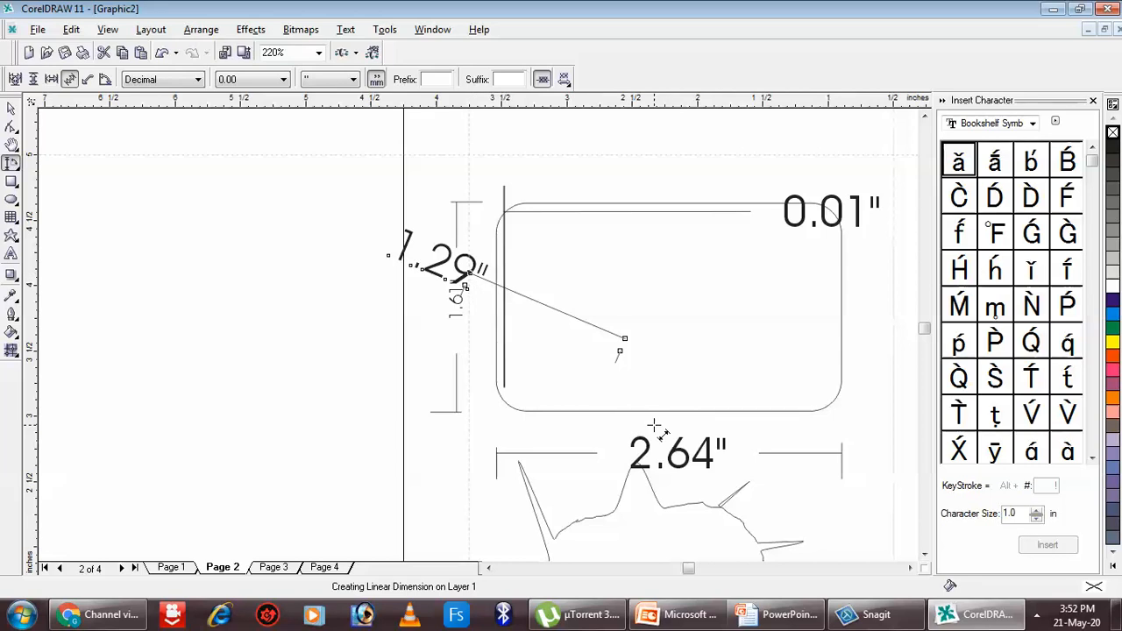
key("Escape")
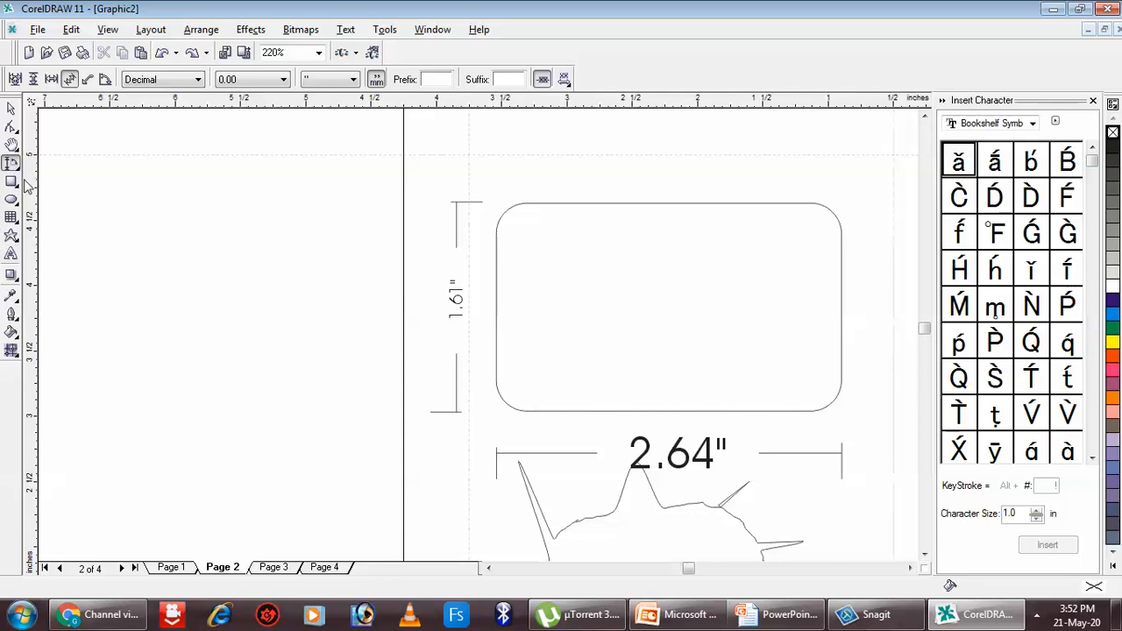
- Draw a smiley face basic shape, about 1.1 by 1.1 inches, in the middle of the rounded rectangle
left_click(17, 245)
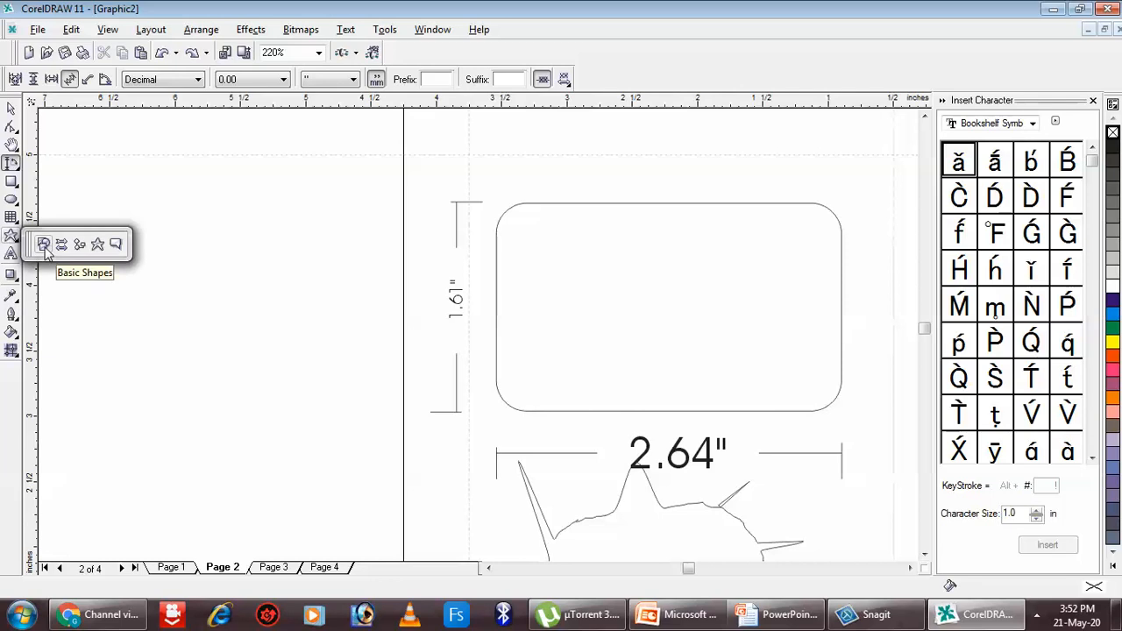
left_click(43, 246)
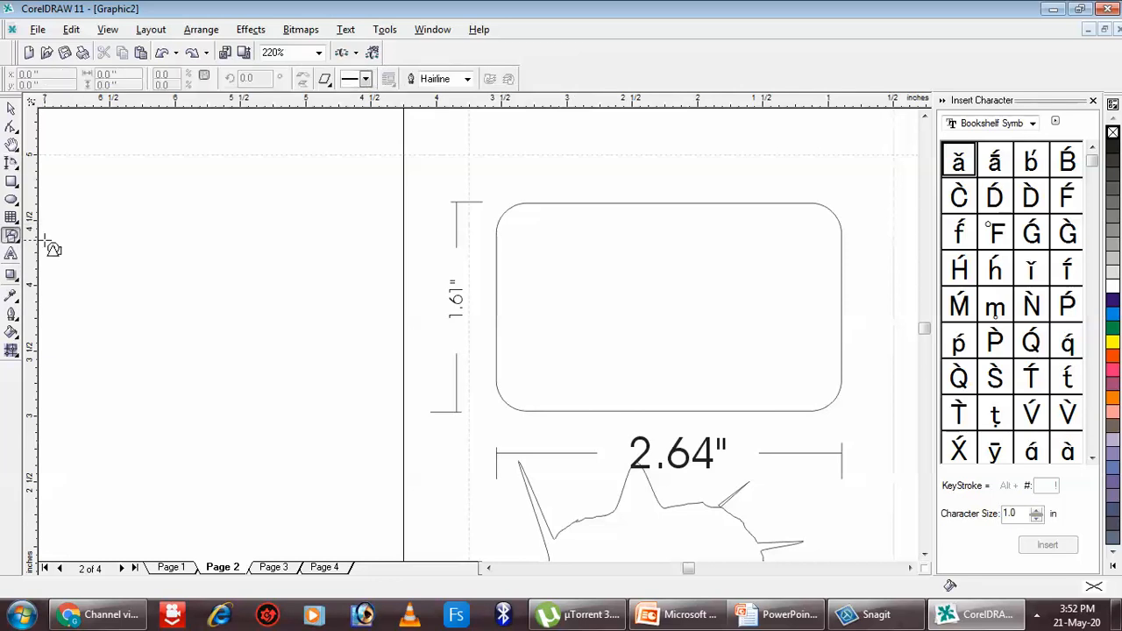
left_click(326, 81)
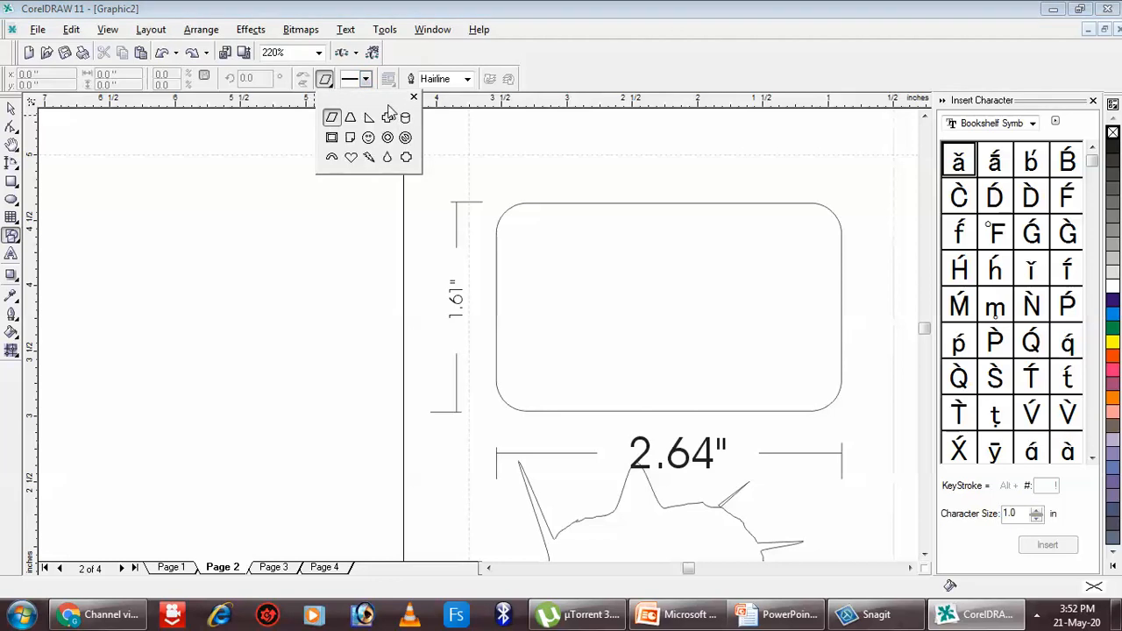
left_click(369, 78)
left_click(369, 78)
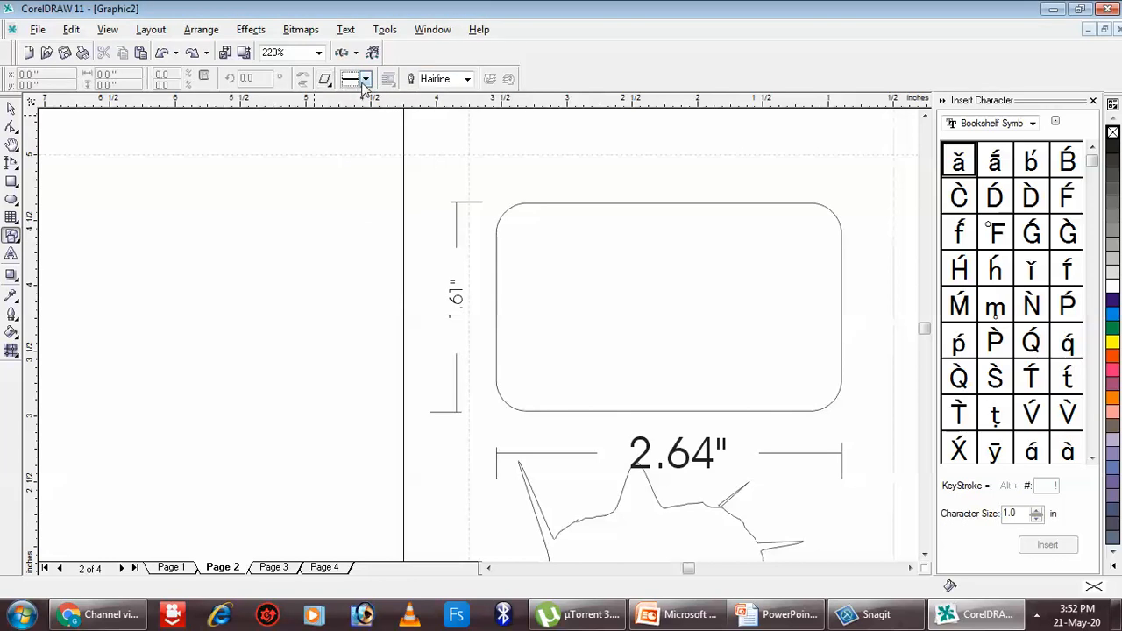
left_click(366, 79)
left_click(366, 79)
left_click(467, 79)
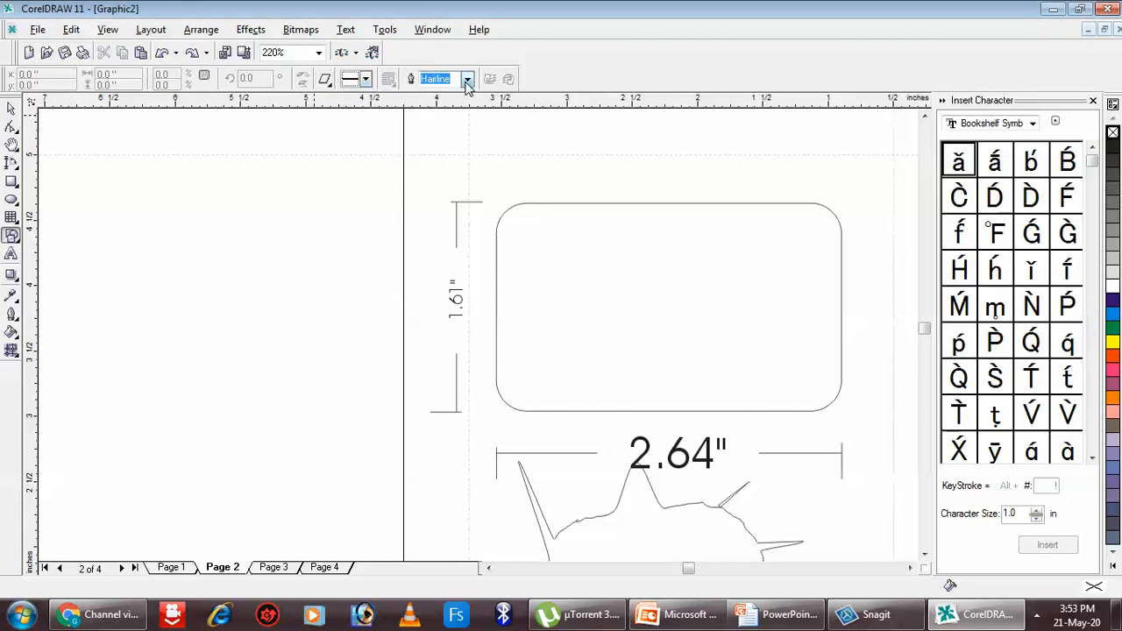
left_click(325, 79)
left_click(325, 79)
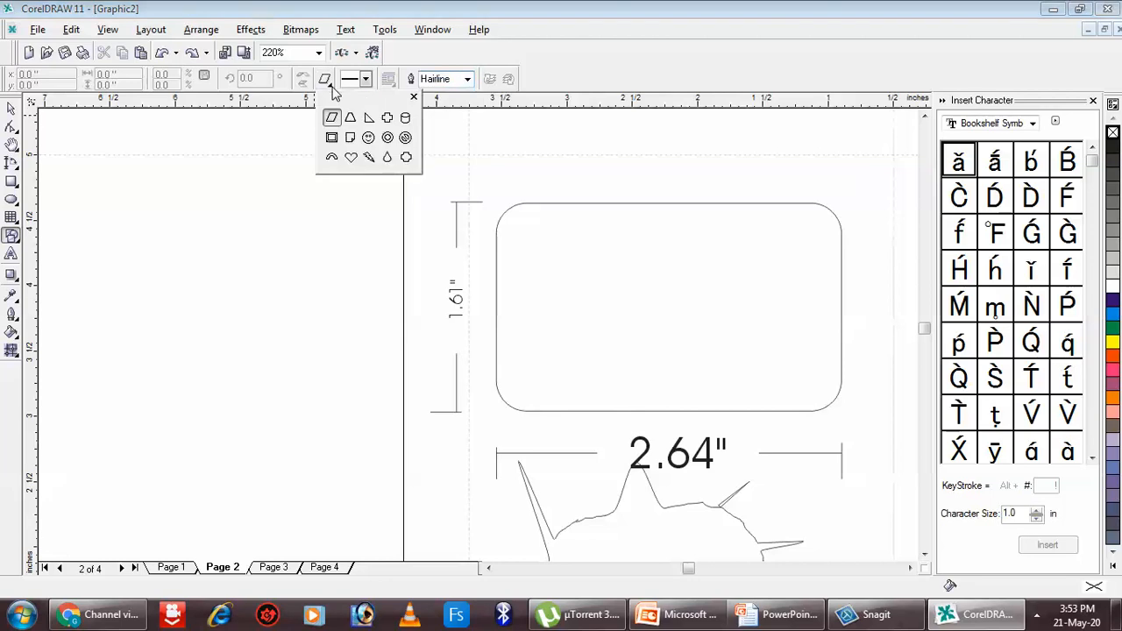
left_click(368, 139)
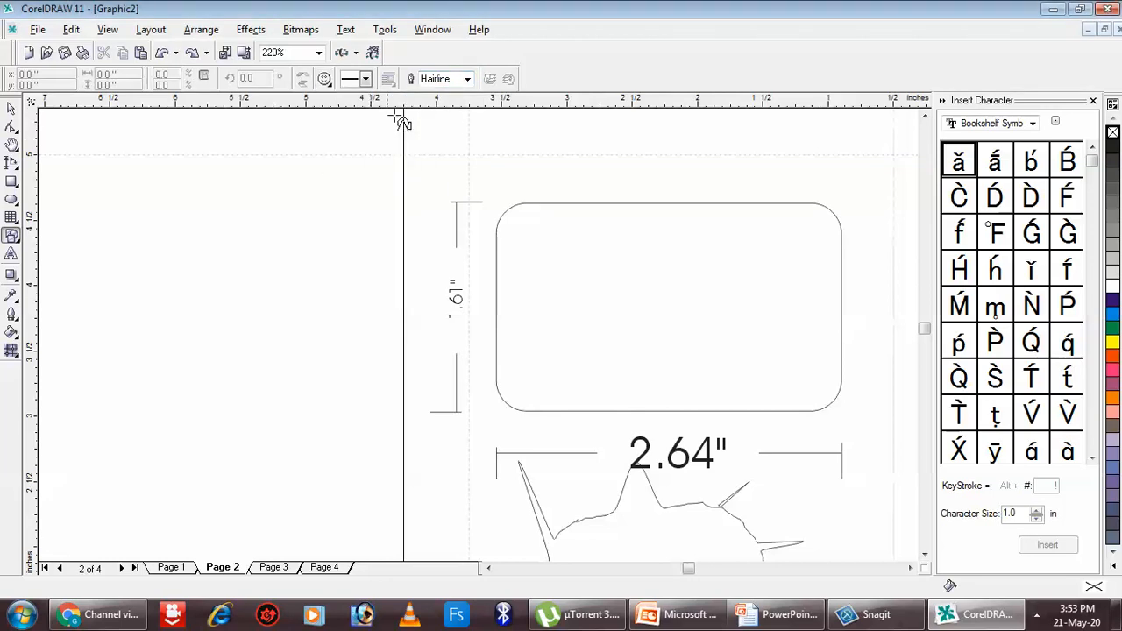
left_click_drag(577, 223, 732, 378)
- Try an 8.0 pt outline width on the smiley face, and reduce it to 0.5 pt
left_click(465, 79)
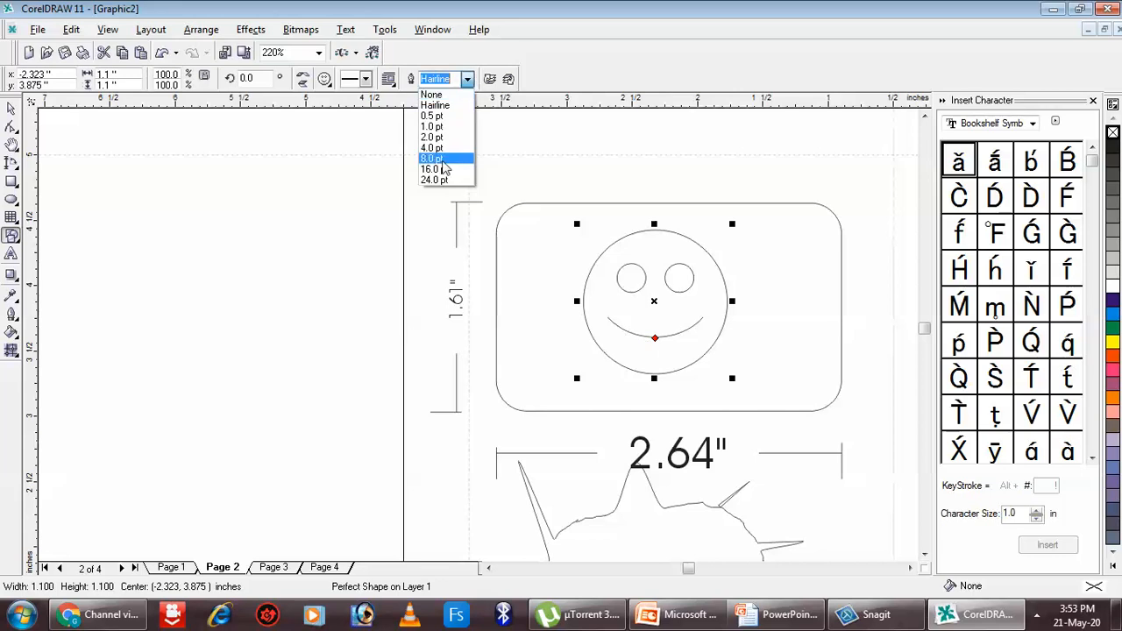
left_click(447, 168)
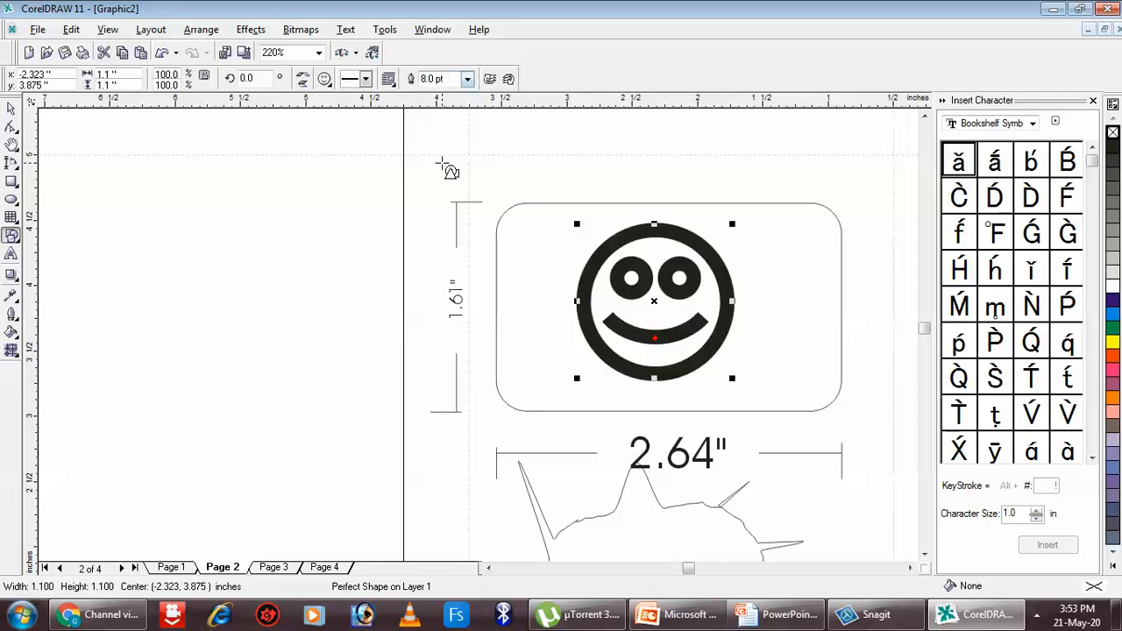
left_click(467, 79)
left_click(434, 115)
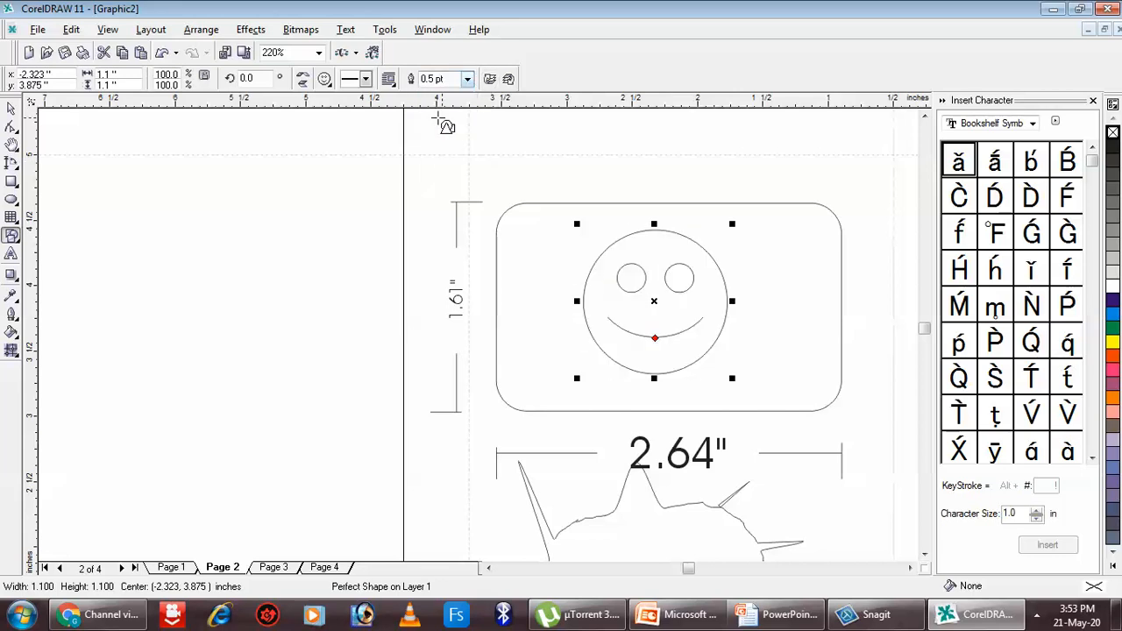
- Give the smiley face a dotted outline style with a width of 1.0 pt
left_click(365, 79)
left_click(371, 158)
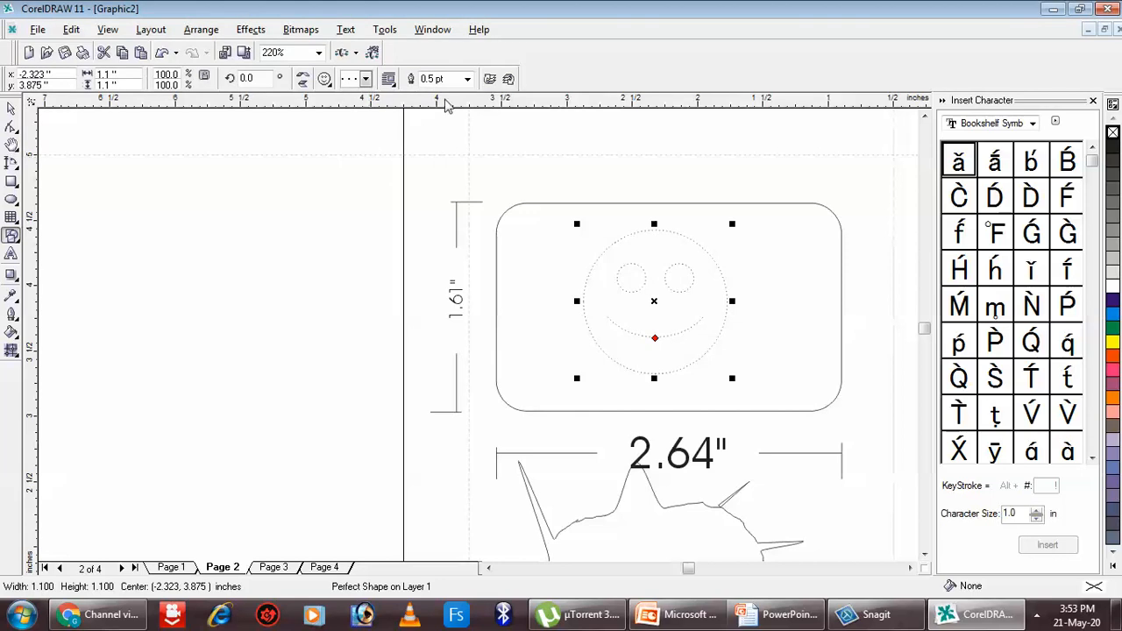
left_click(467, 79)
left_click(449, 129)
- Draw a right-pointing arrow shape, about 0.86 by 1.03 inches, over the rounded rectangle's upper-left corner
left_click(16, 240)
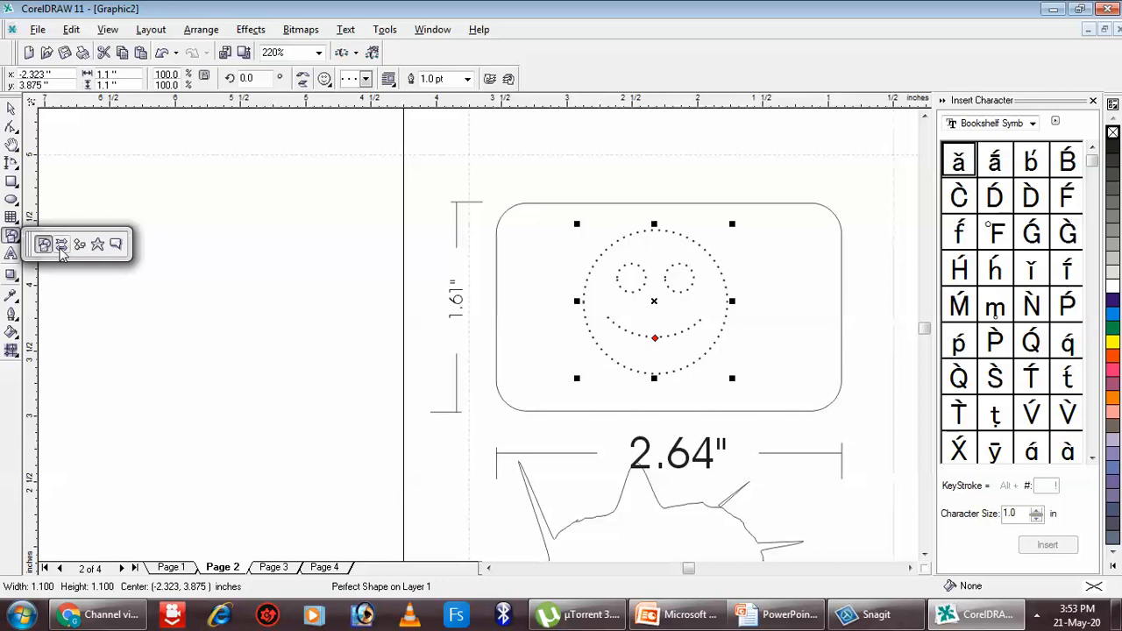
left_click(61, 246)
left_click_drag(447, 144, 570, 288)
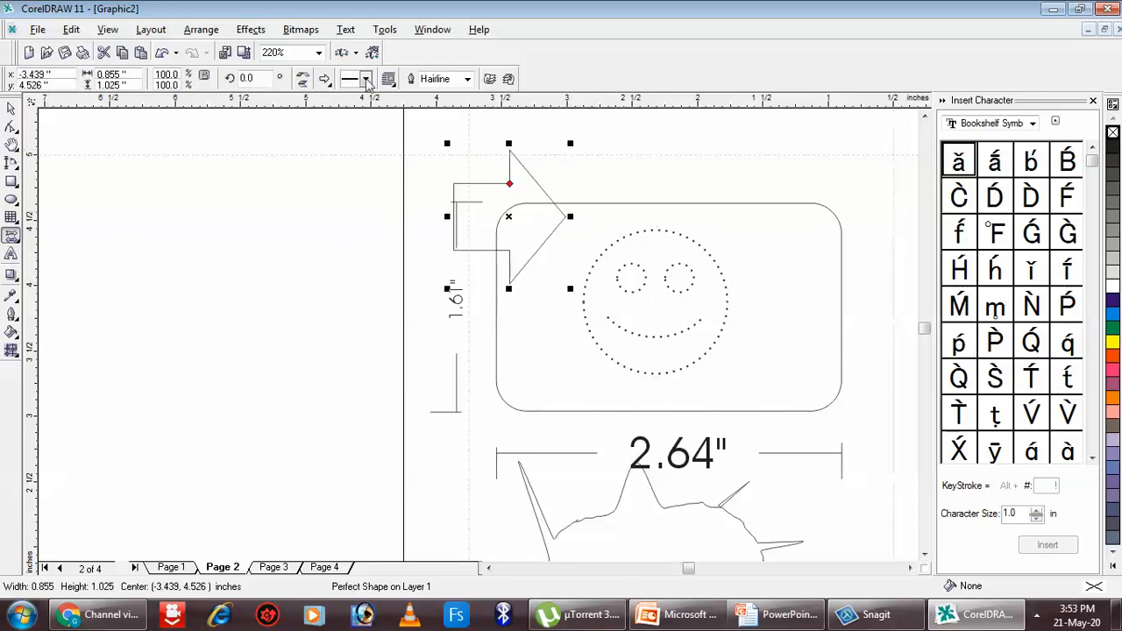
- Draw a four-way arrow shape, about 0.79 by 0.74 inches, over the rounded rectangle's top edge near its upper-right corner
left_click(325, 81)
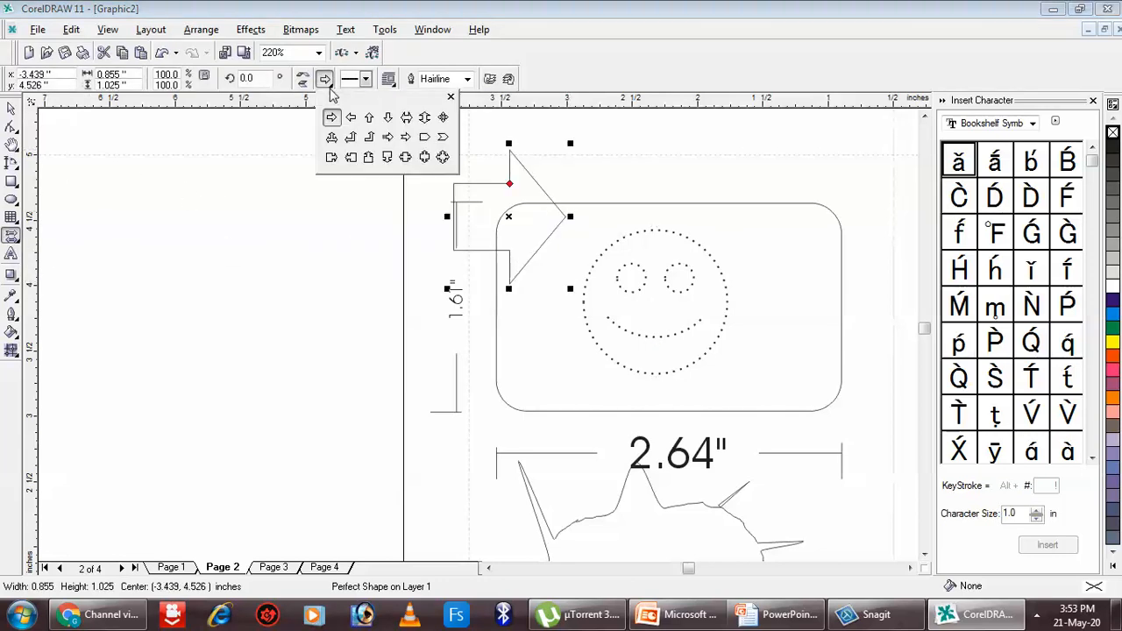
left_click(444, 117)
left_click_drag(685, 158, 798, 266)
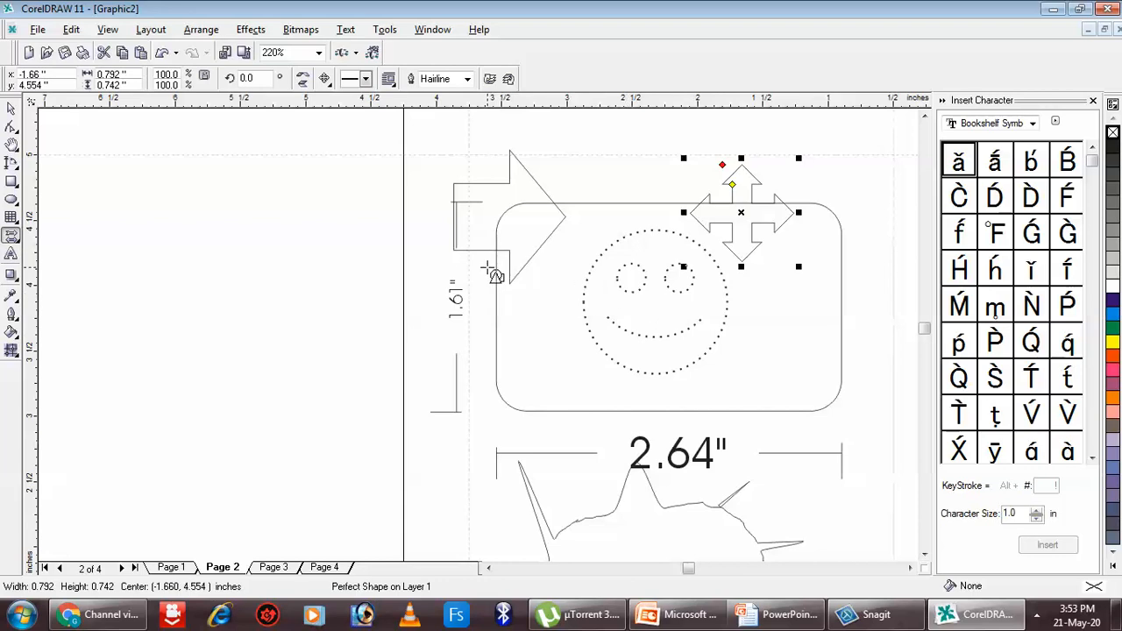
- Switch the document to Page 4
left_click(271, 568)
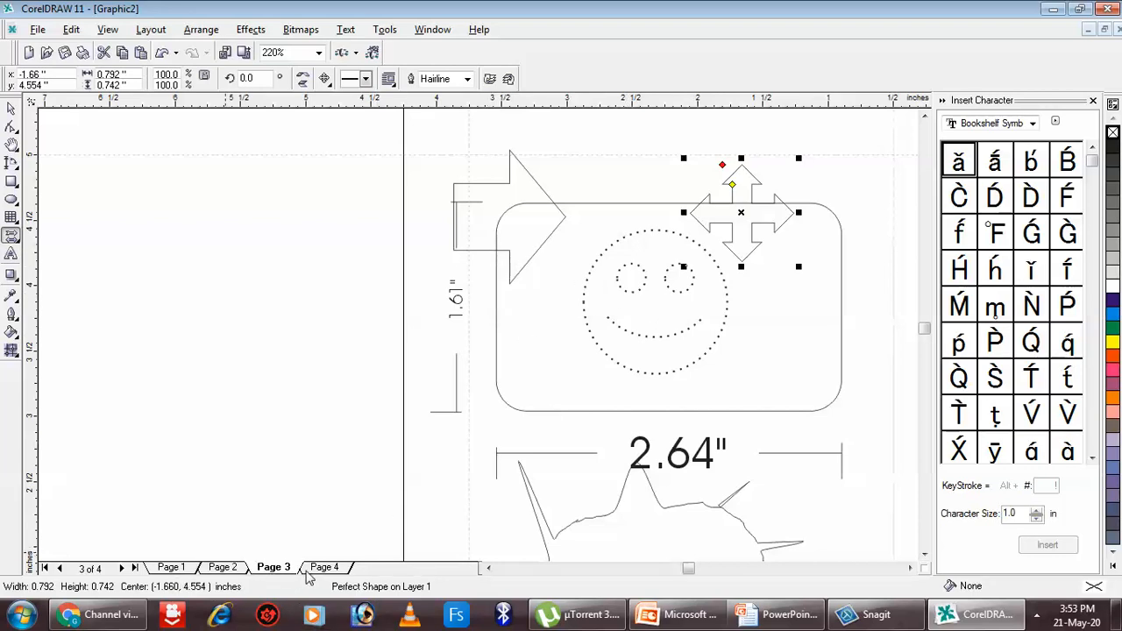
left_click(324, 568)
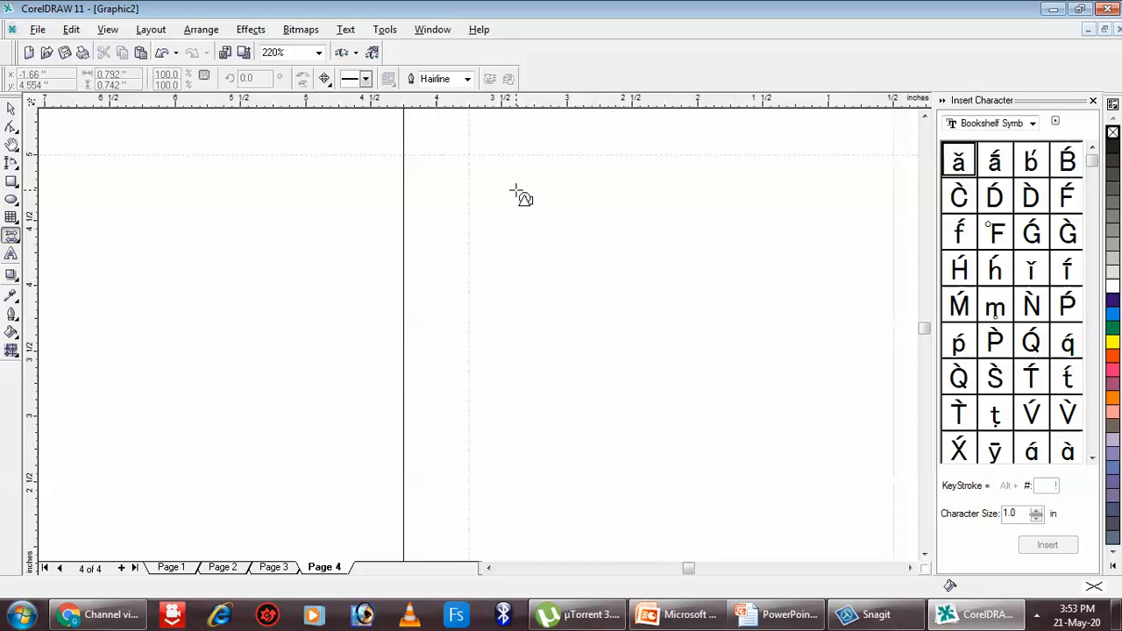
- Draw a four-way arrow shape, about 1.95 by 1.70 inches, in the blank area beside the page on Page 4
left_click_drag(516, 190, 770, 413)
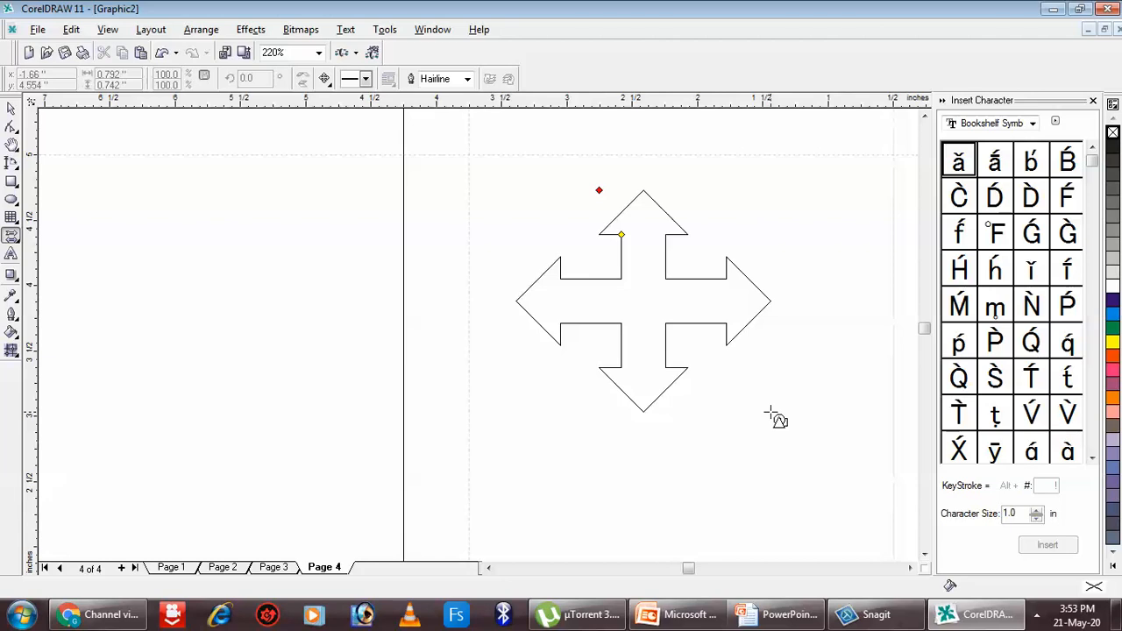
left_click_drag(770, 411, 770, 413)
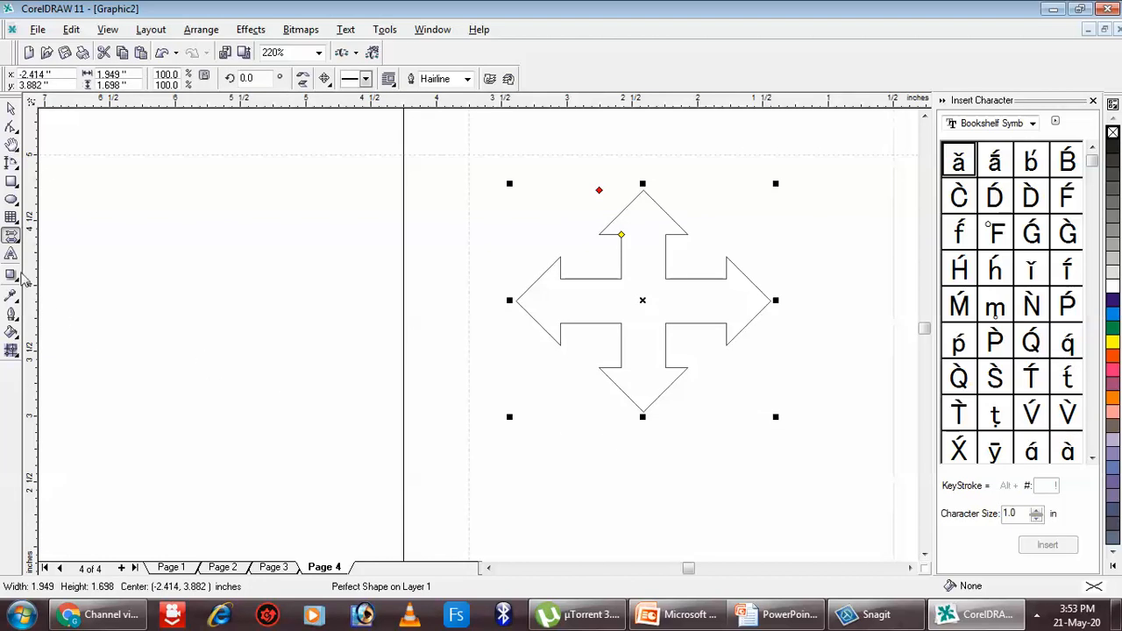
- Switch to Page 1 and insert two blank pages before it
left_click(170, 567)
scroll(523, 344, "down", 10)
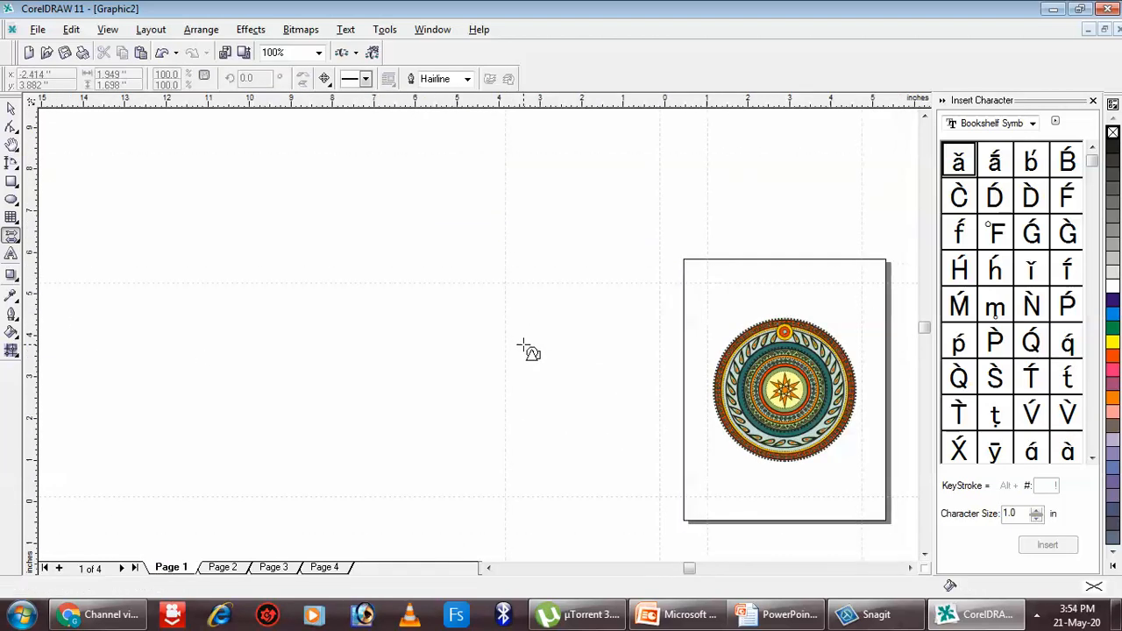
scroll(523, 344, "up", 1)
scroll(523, 345, "up", 1)
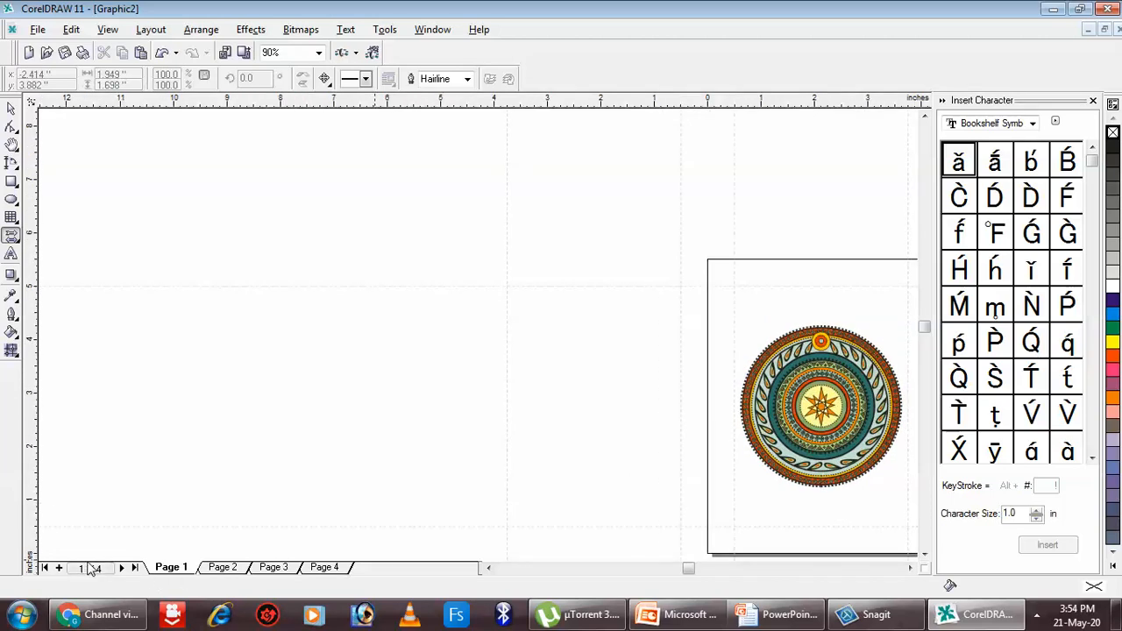
left_click(59, 568)
left_click(59, 568)
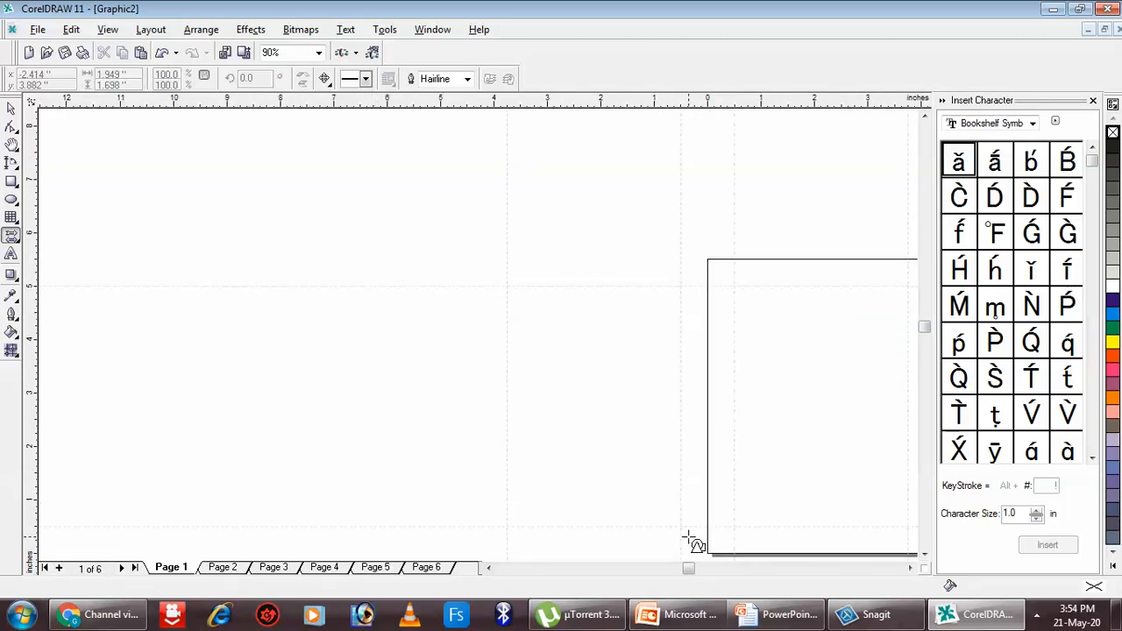
- Add the artistic text "Himachal Pradesh" near the top of the new first page
left_click(909, 567)
left_click(909, 567)
left_click(909, 567)
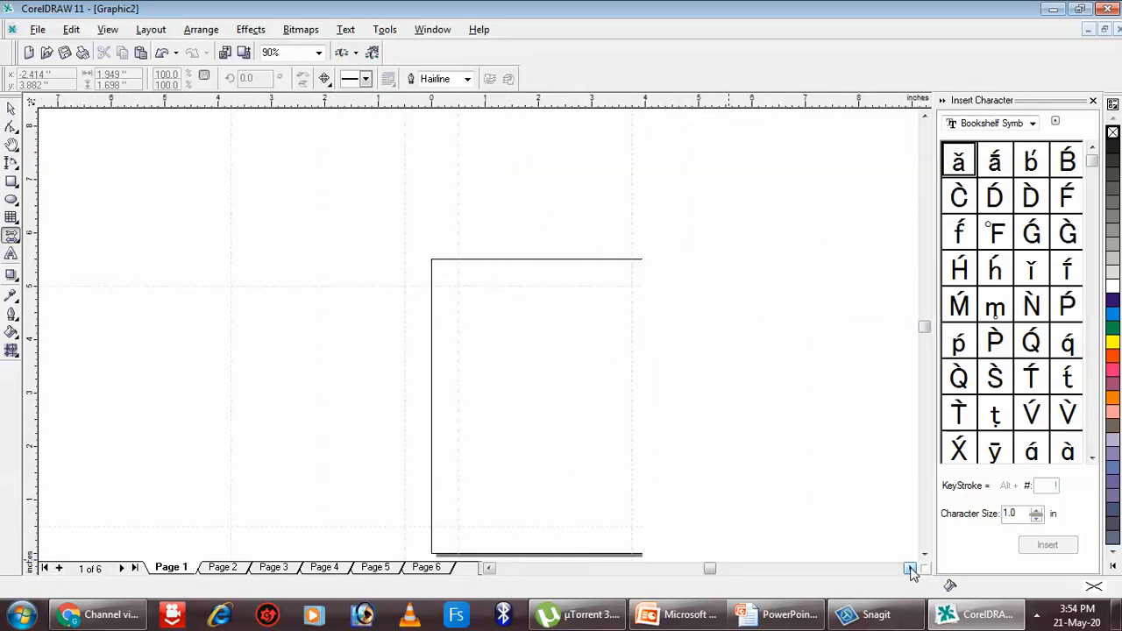
left_click(11, 255)
left_click(479, 312)
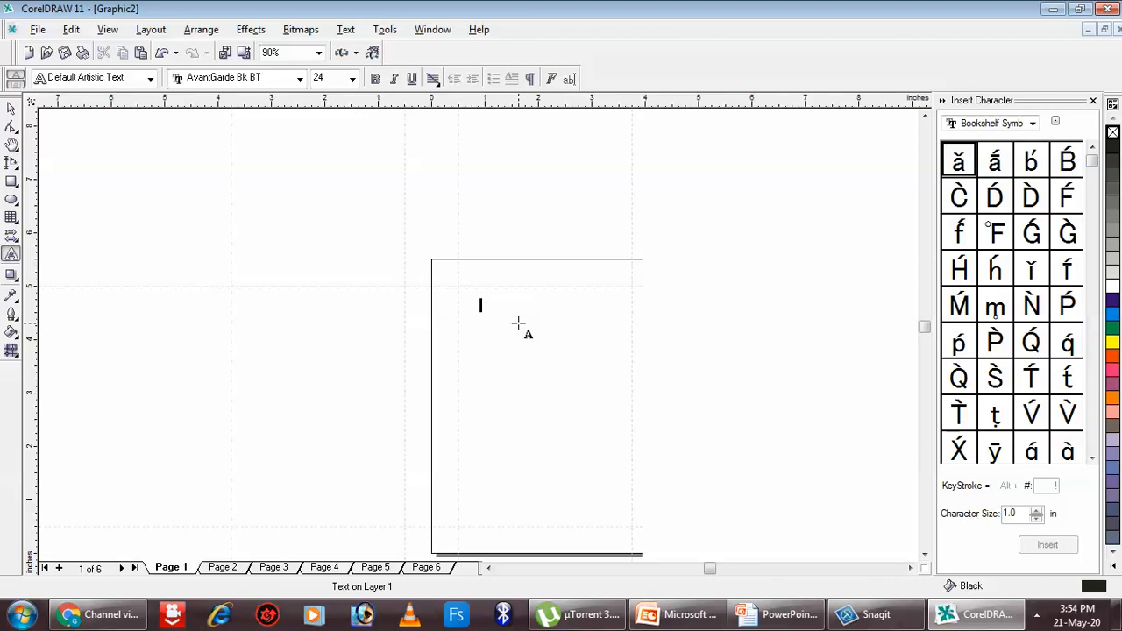
type("Himachal Pr")
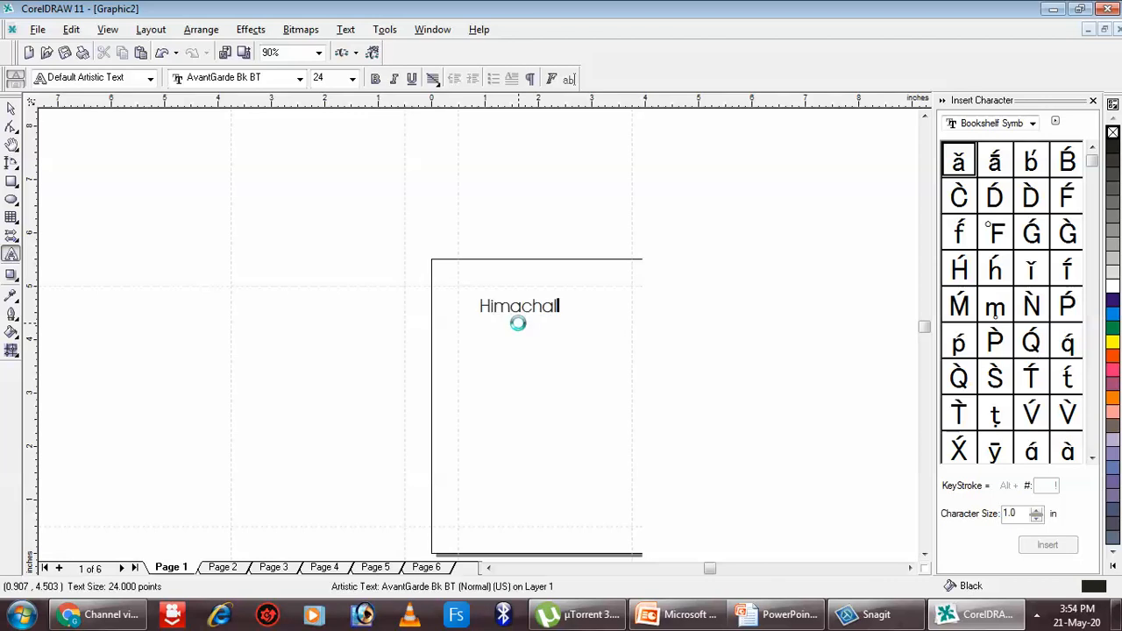
type("sh")
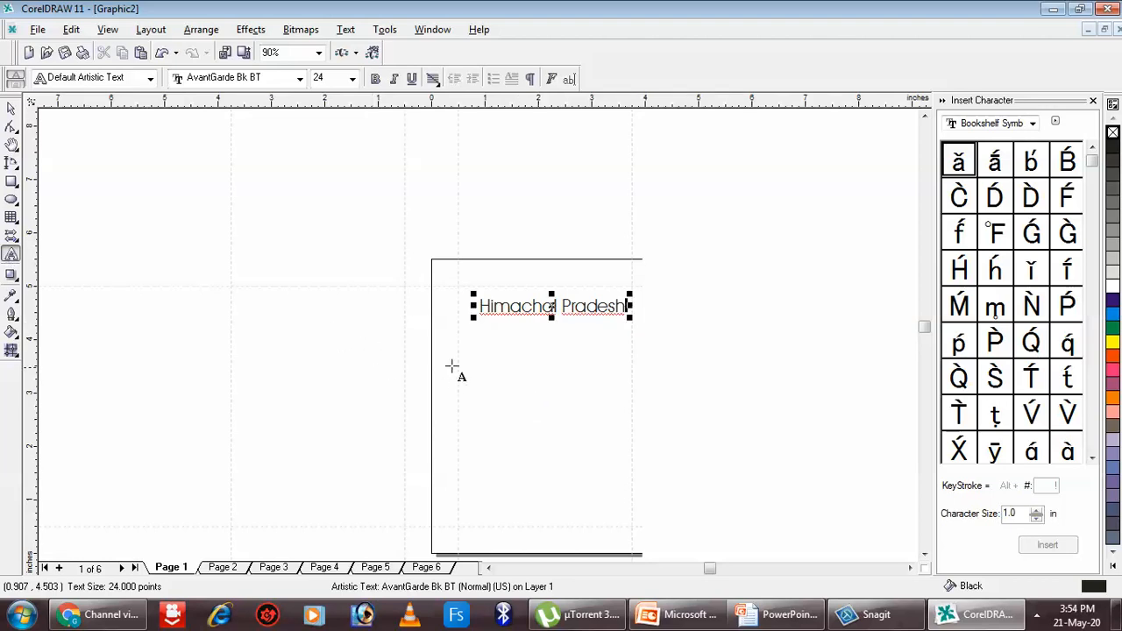
- Draw a paragraph text frame, about 2.95 by 1.89 inches, below the "Himachal Pradesh" heading and fill it with the text "dfgsg"
left_click_drag(463, 342, 621, 443)
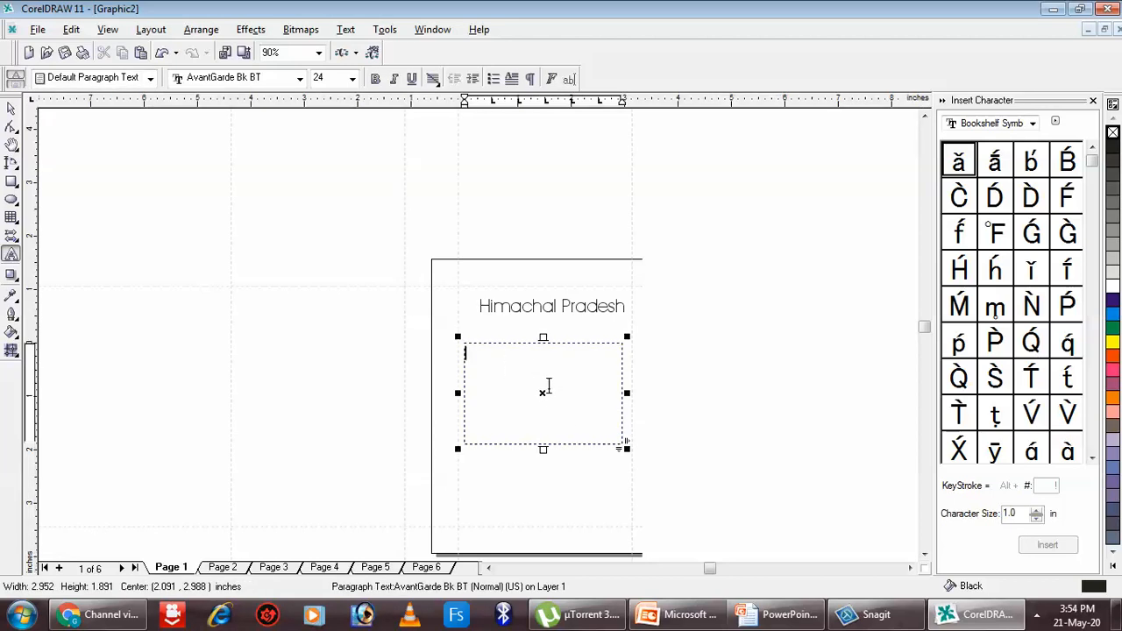
type("dfgsg")
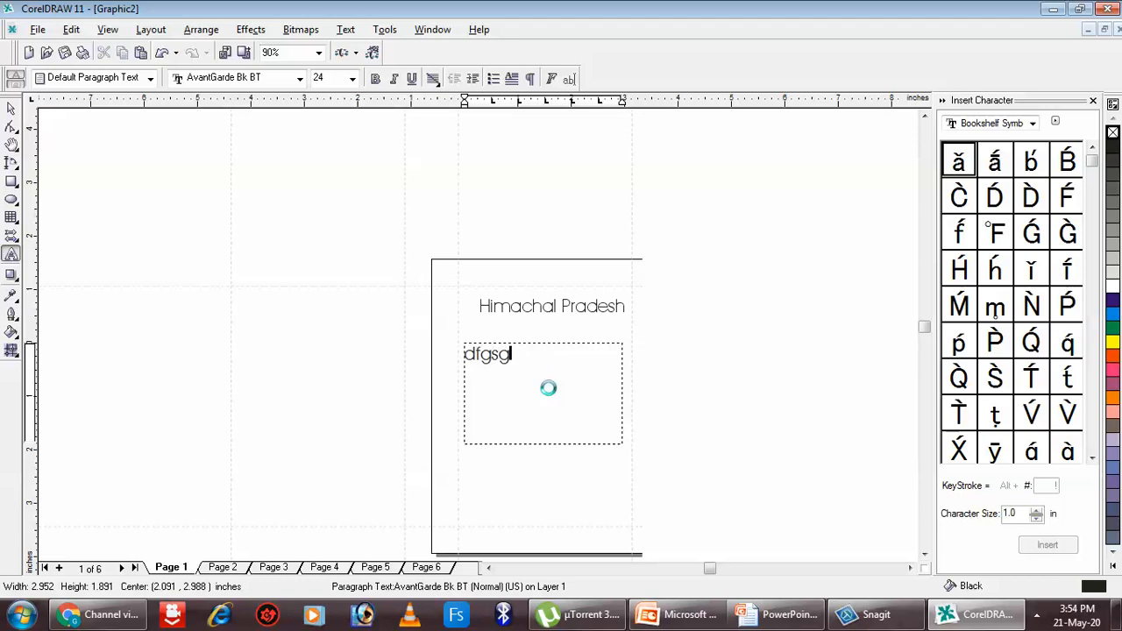
type(" sdfds")
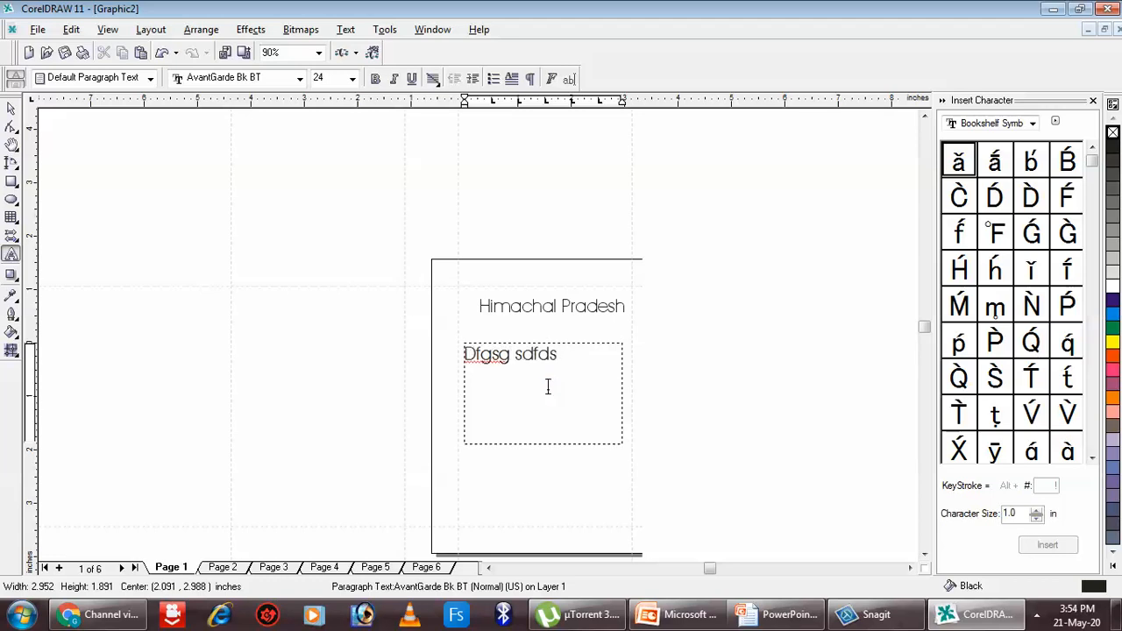
left_click(532, 489)
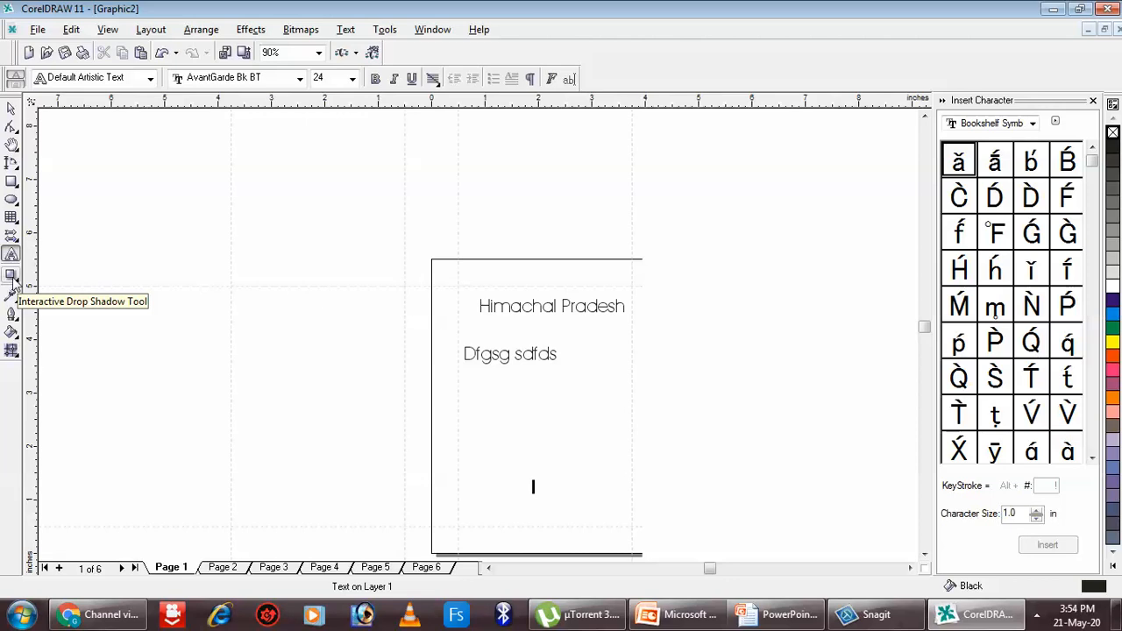
left_click(442, 364)
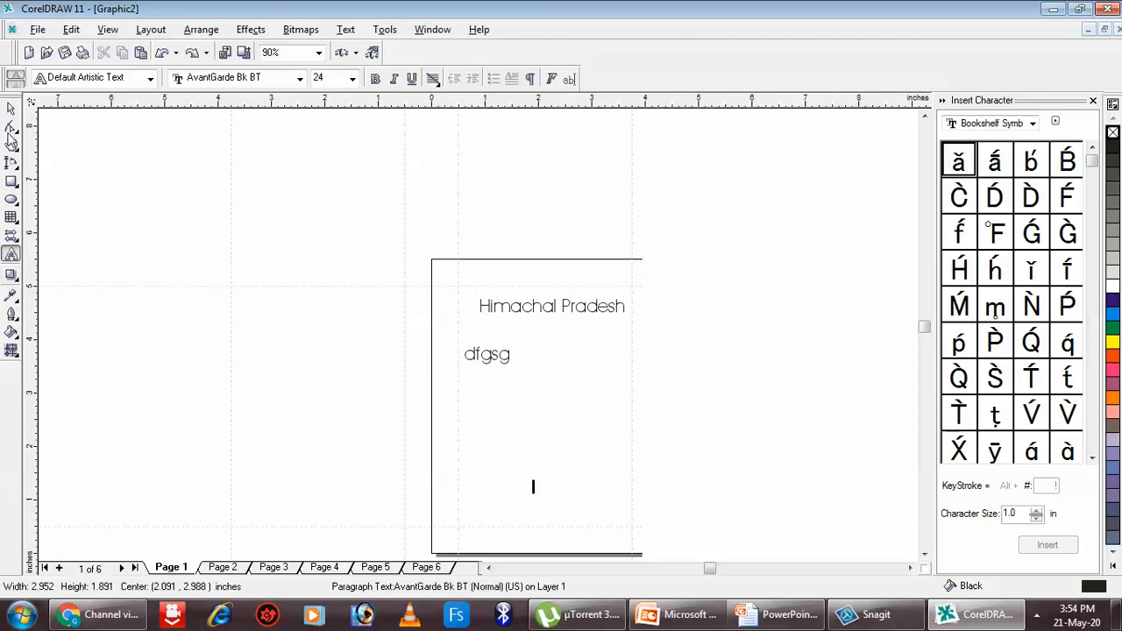
- Draw an ellipse, about 1.85 by 1.65 inches, below the paragraph text and fill it with green
left_click(12, 199)
left_click_drag(468, 389, 566, 478)
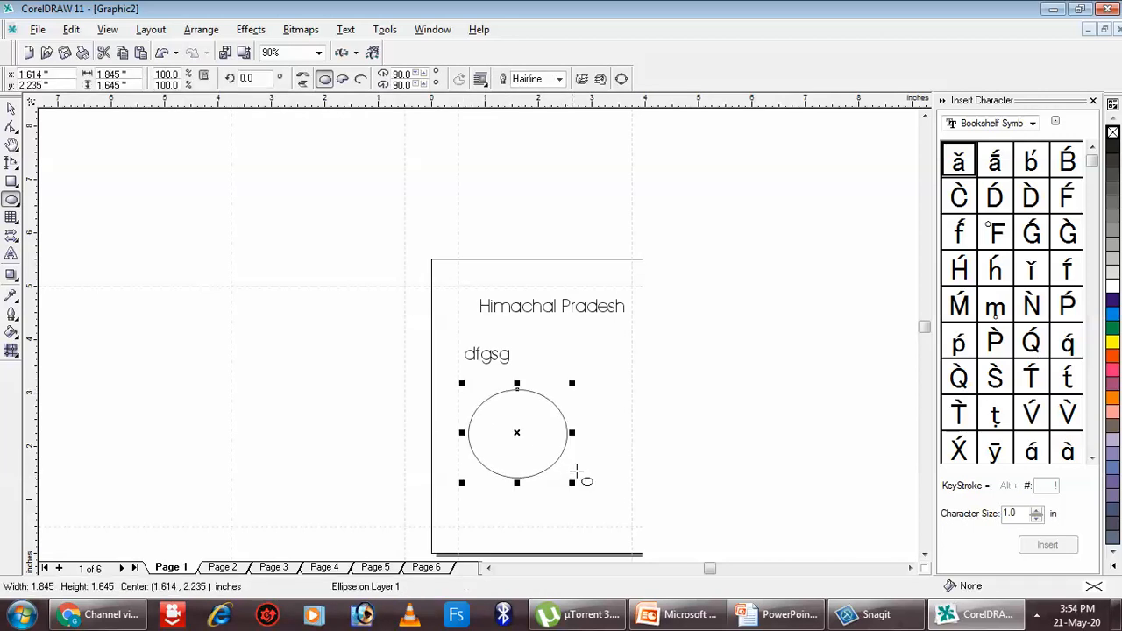
left_click(1113, 328)
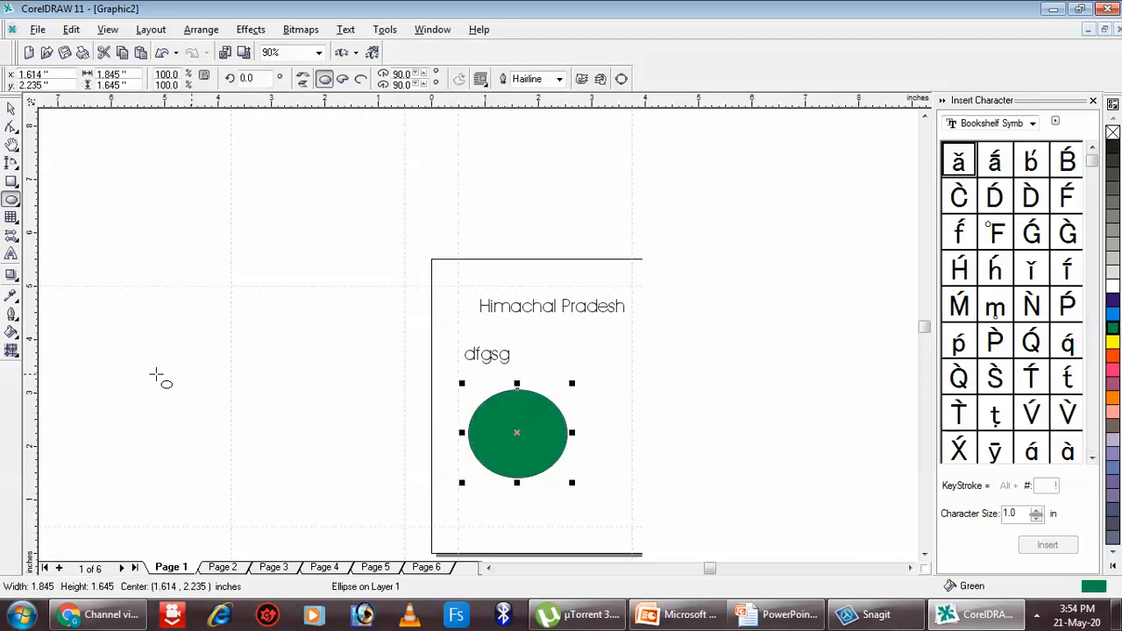
- Apply an interactive drop shadow with the Medium Glow preset to the green ellipse
left_click(12, 276)
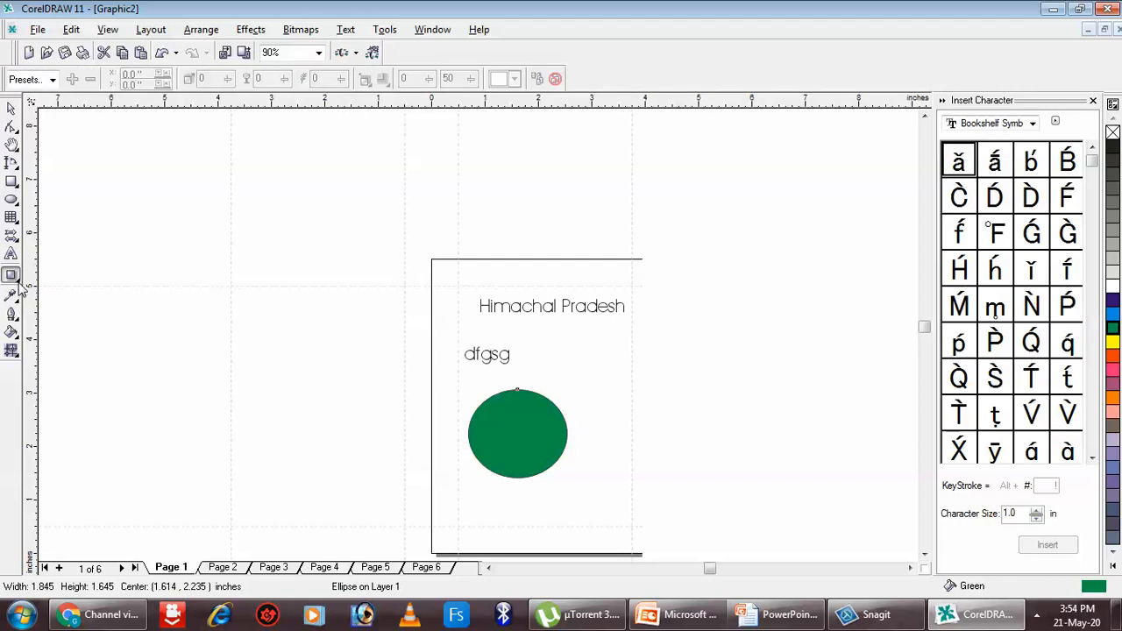
left_click(18, 282)
left_click(13, 275)
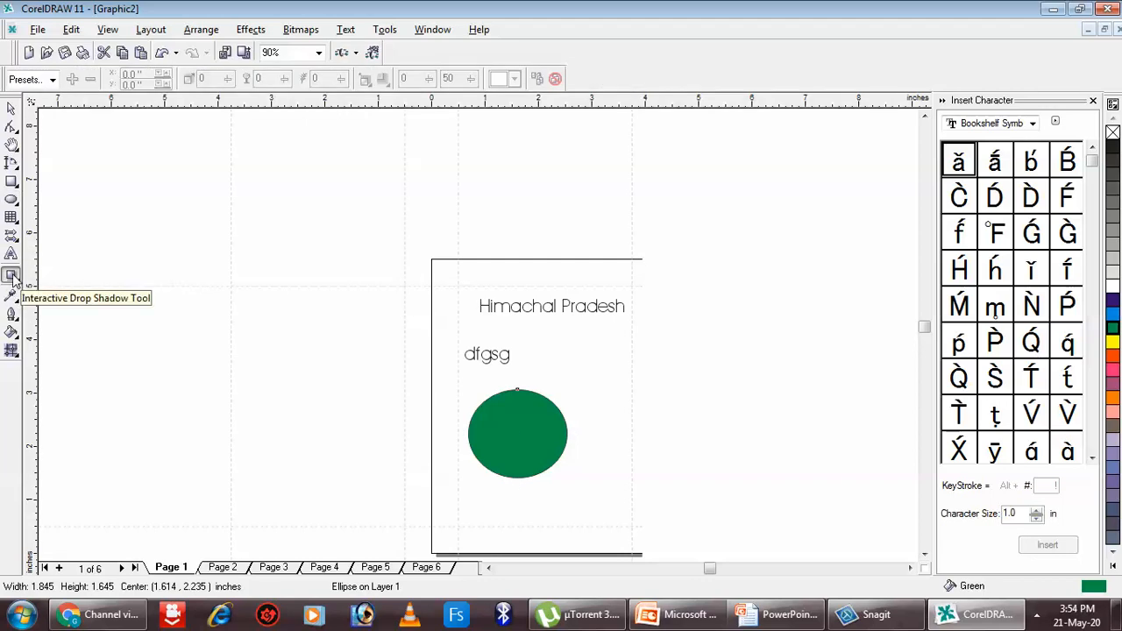
left_click(52, 80)
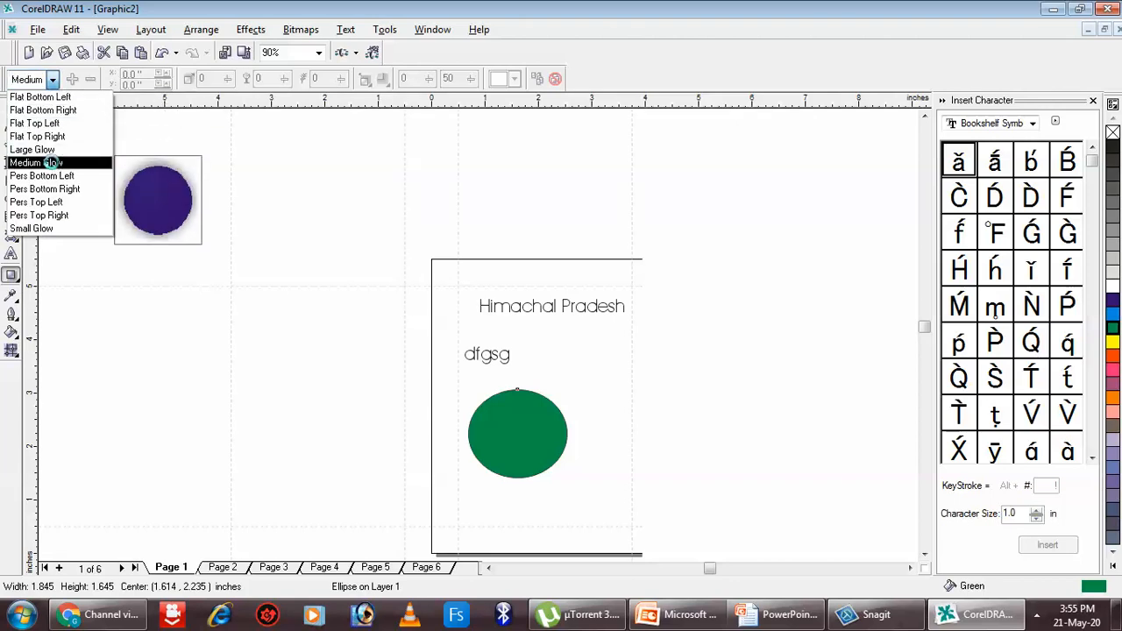
left_click(55, 164)
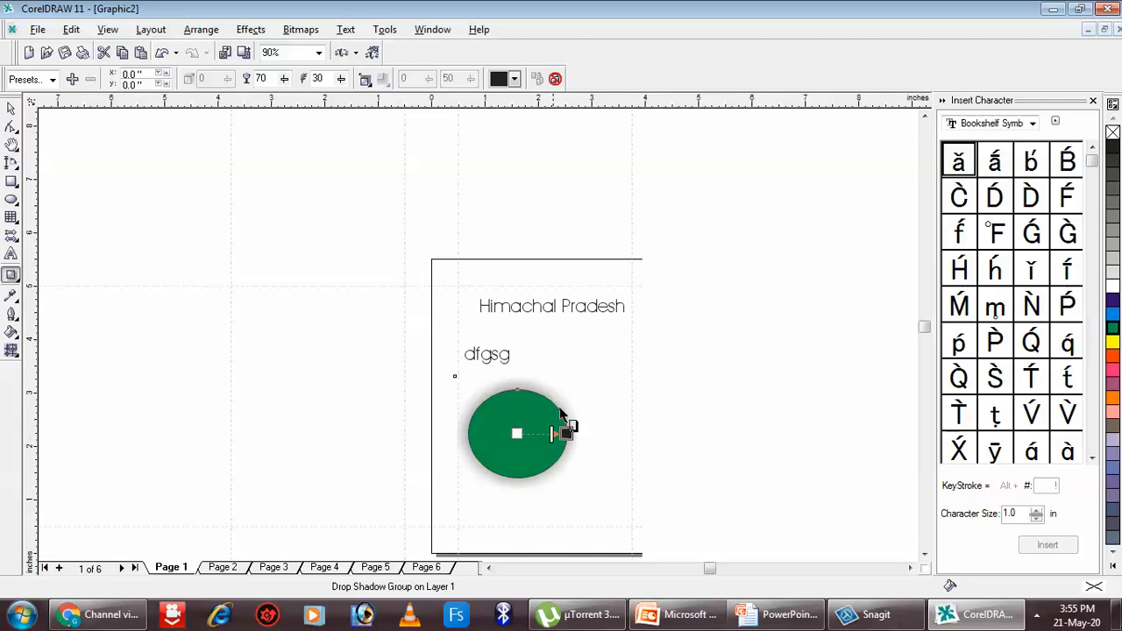
- Set the feathering of the ellipse's drop shadow to 19 and deselect the ellipse
left_click(341, 79)
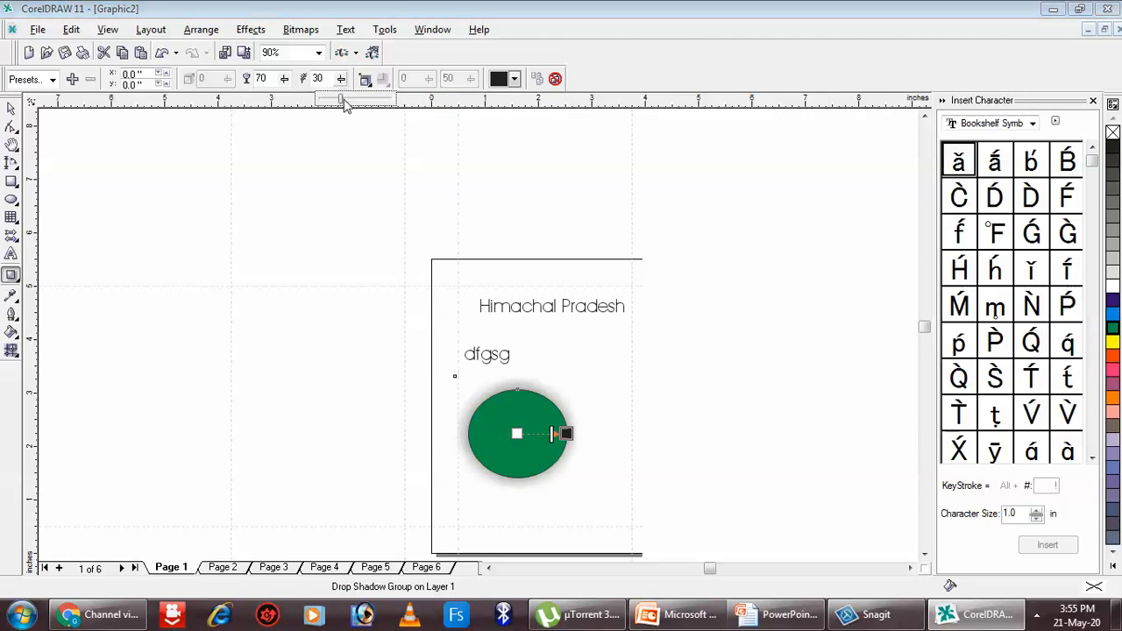
left_click_drag(343, 103, 326, 101)
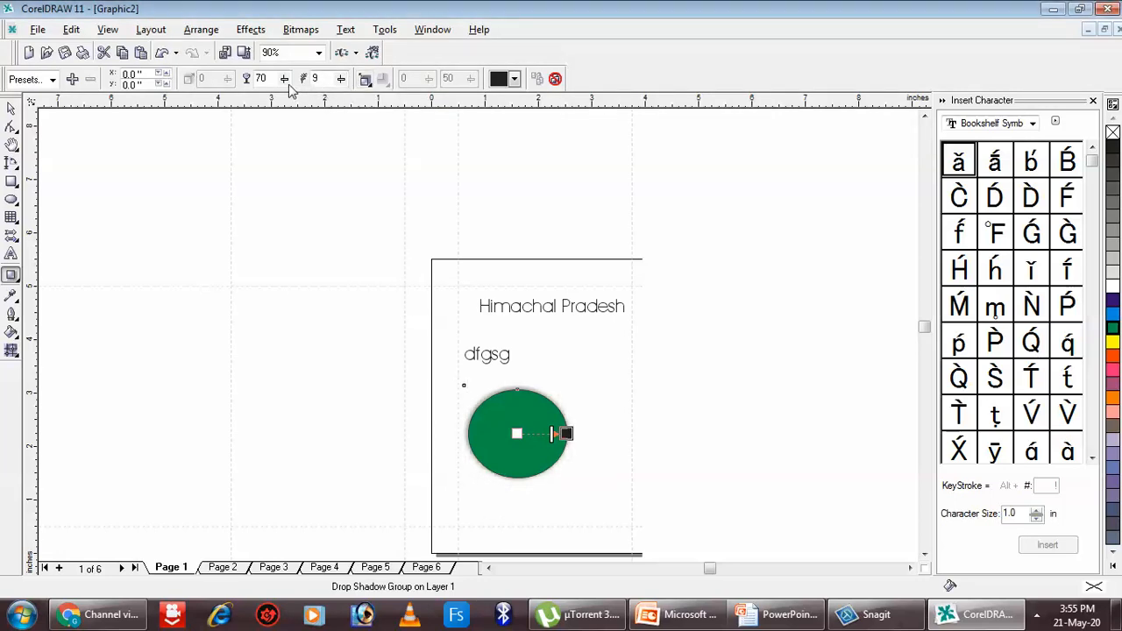
left_click(342, 79)
left_click_drag(339, 102, 351, 102)
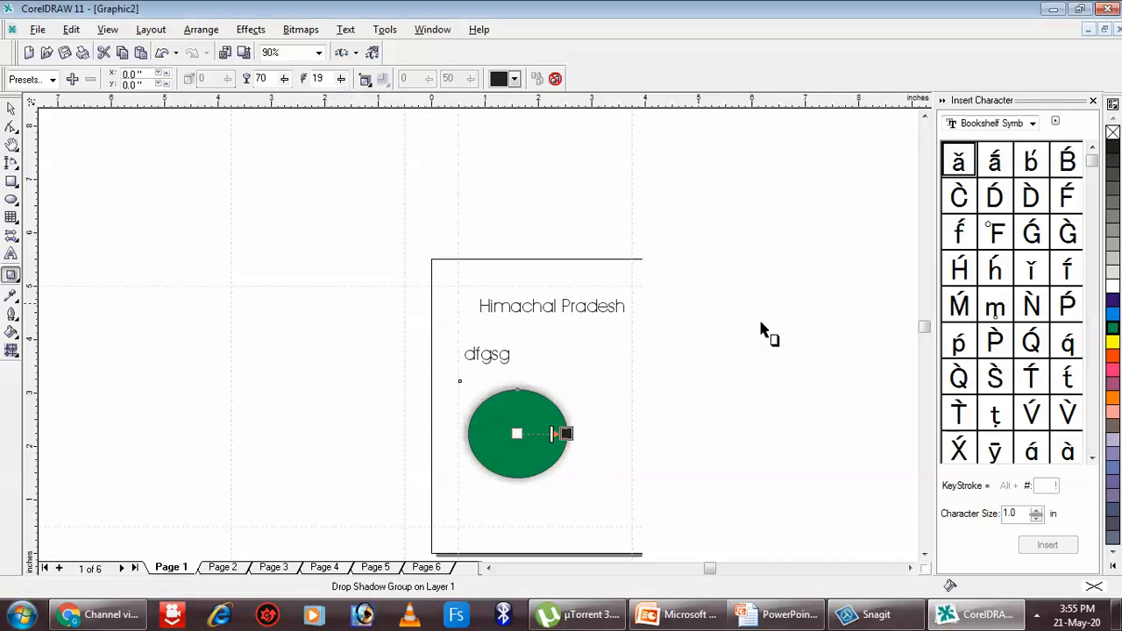
left_click(792, 340)
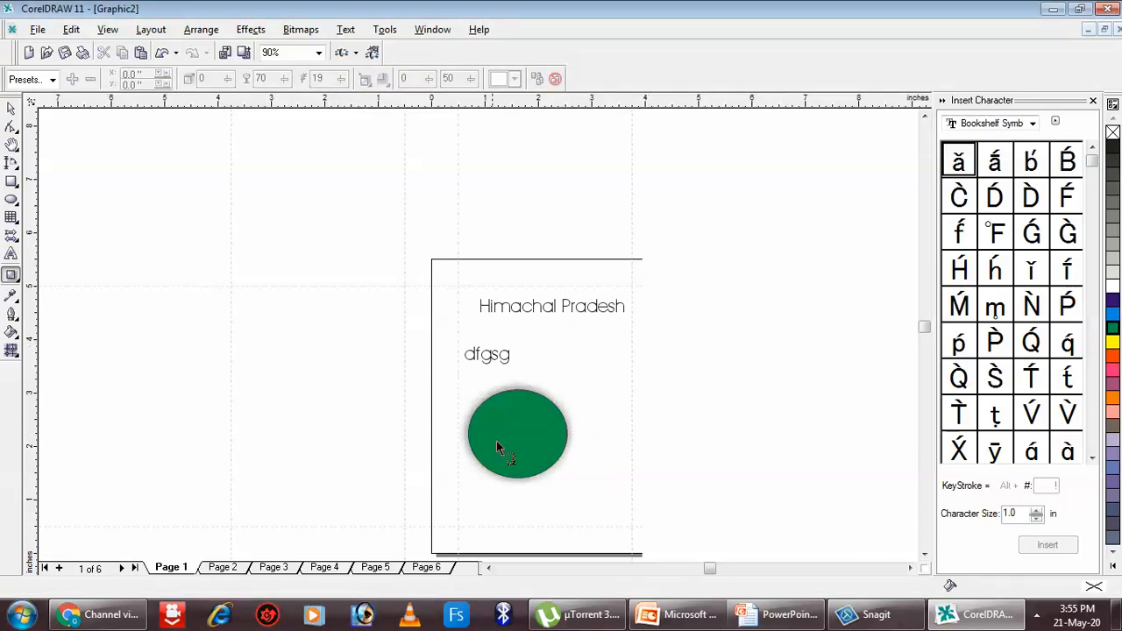
- Insert two blank pages before Page 1 and draw a rectangle, about 2.61 by 2.32 inches, in the upper half of the new first page
left_click(60, 568)
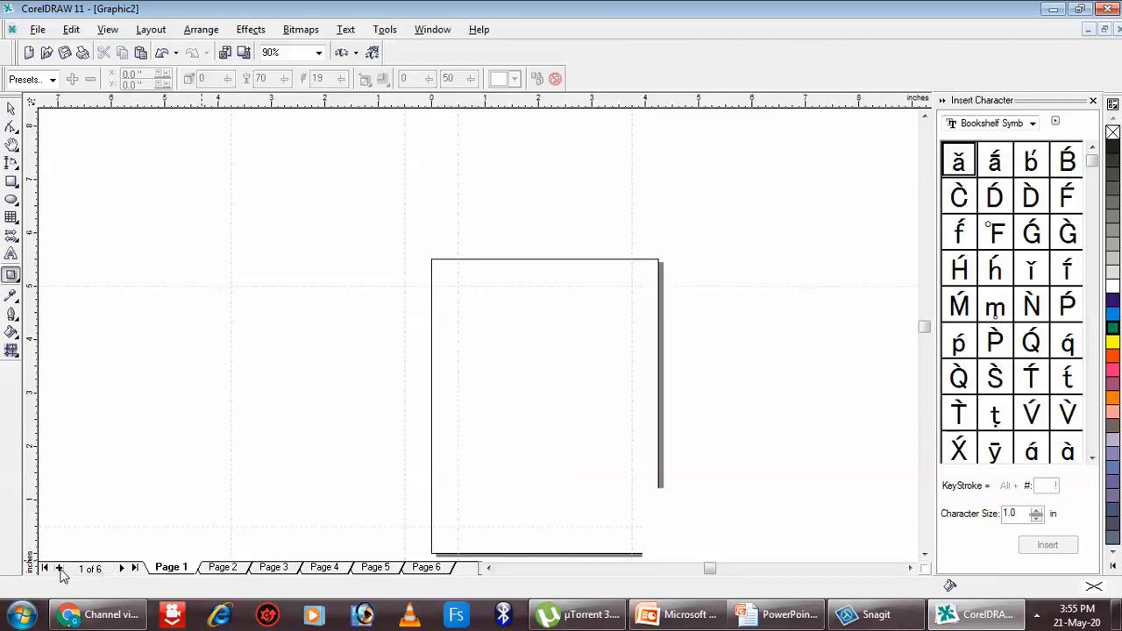
double_click(59, 569)
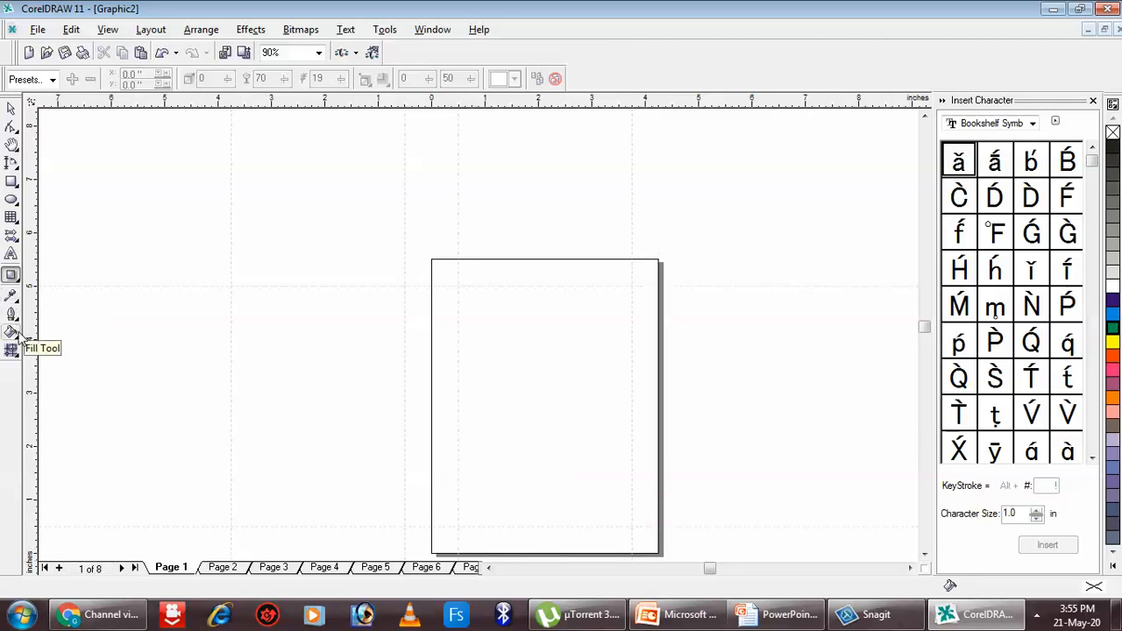
left_click(11, 182)
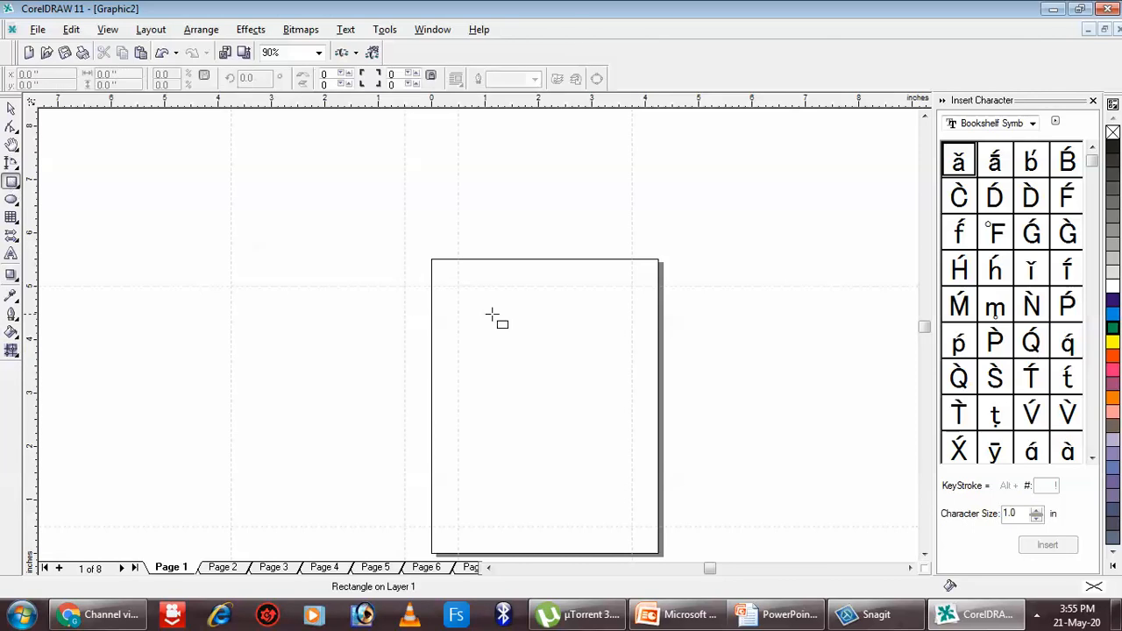
mouse_move(471, 293)
left_mouse_down()
mouse_move(628, 431)
mouse_move(611, 419)
left_mouse_up()
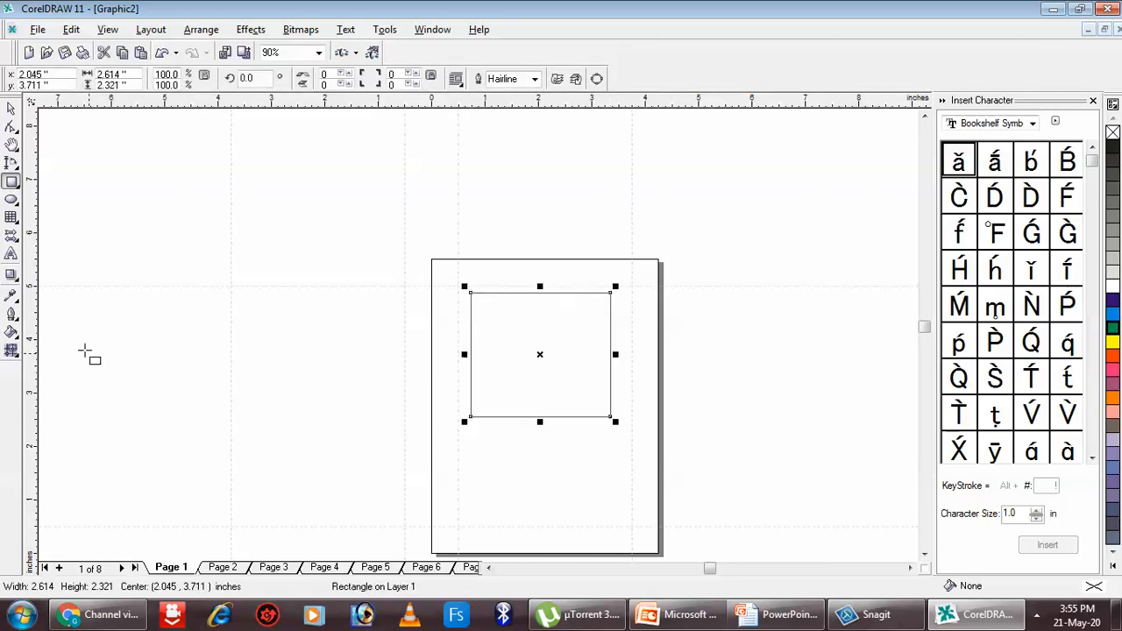
- Give the rectangle a uniform orange-brown CMYK fill of C 23, M 76, Y 97, K 0
left_click(11, 108)
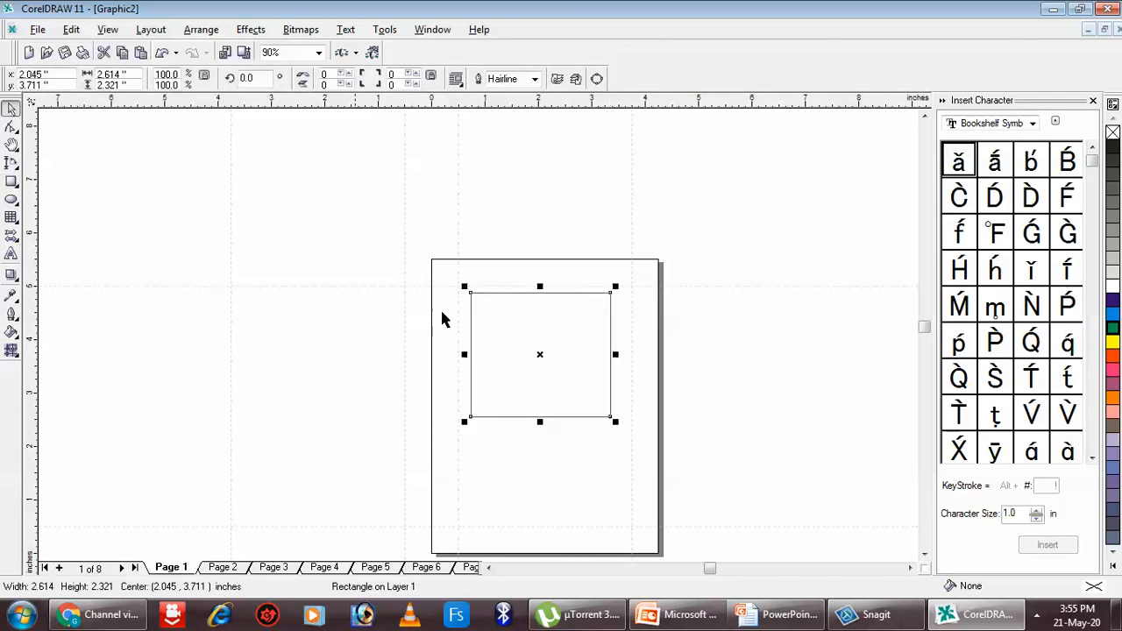
left_click(542, 377)
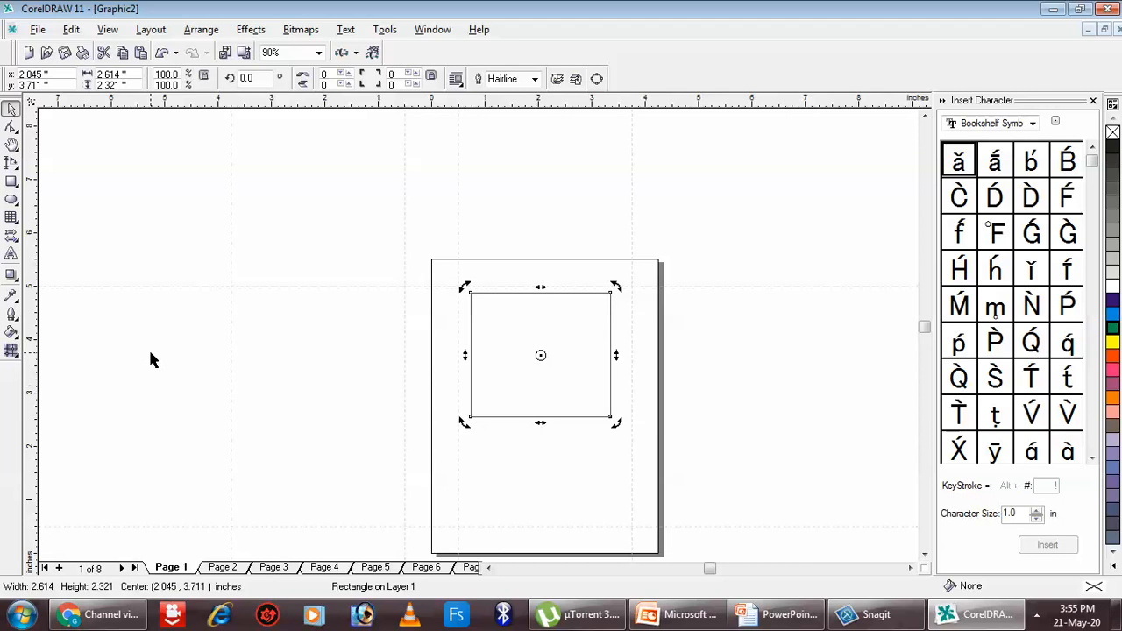
left_click(11, 332)
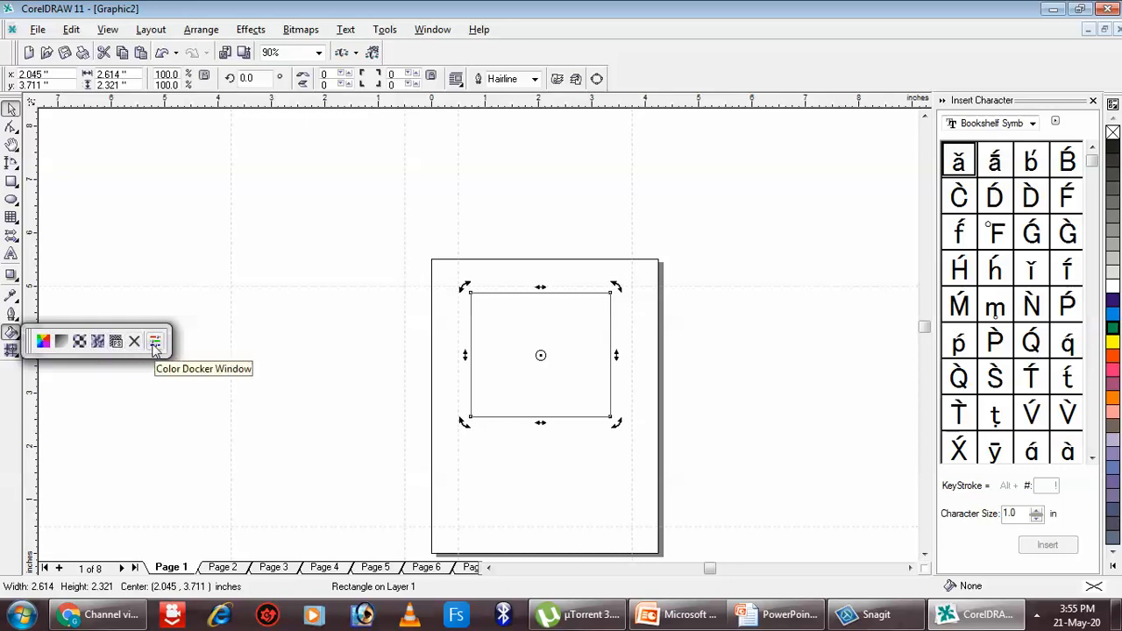
left_click(43, 341)
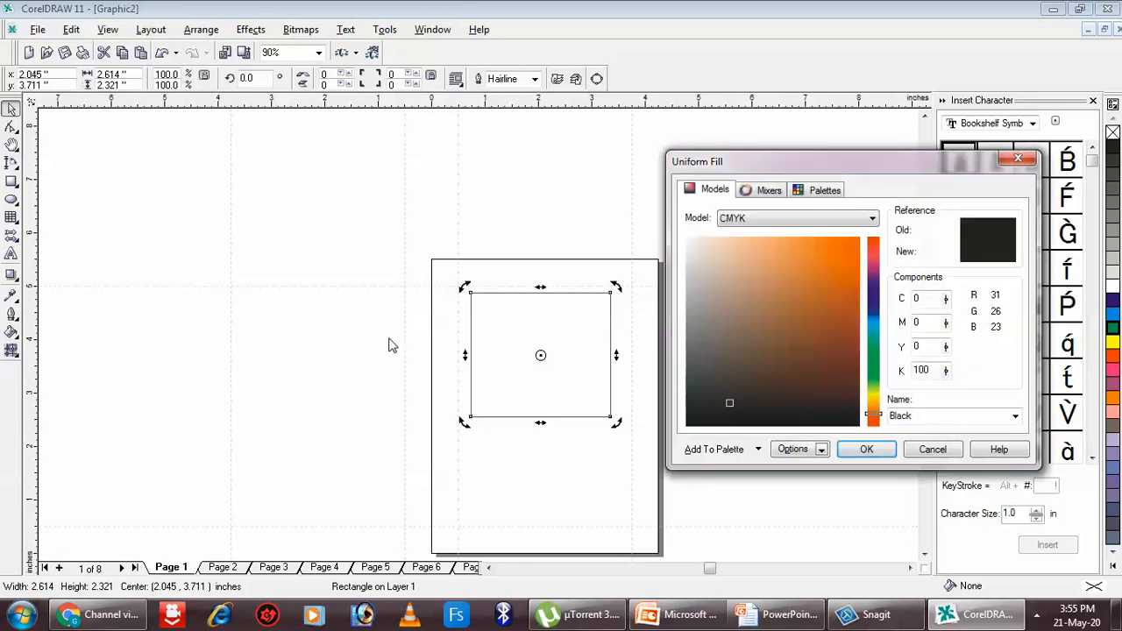
left_click(835, 273)
left_click(823, 300)
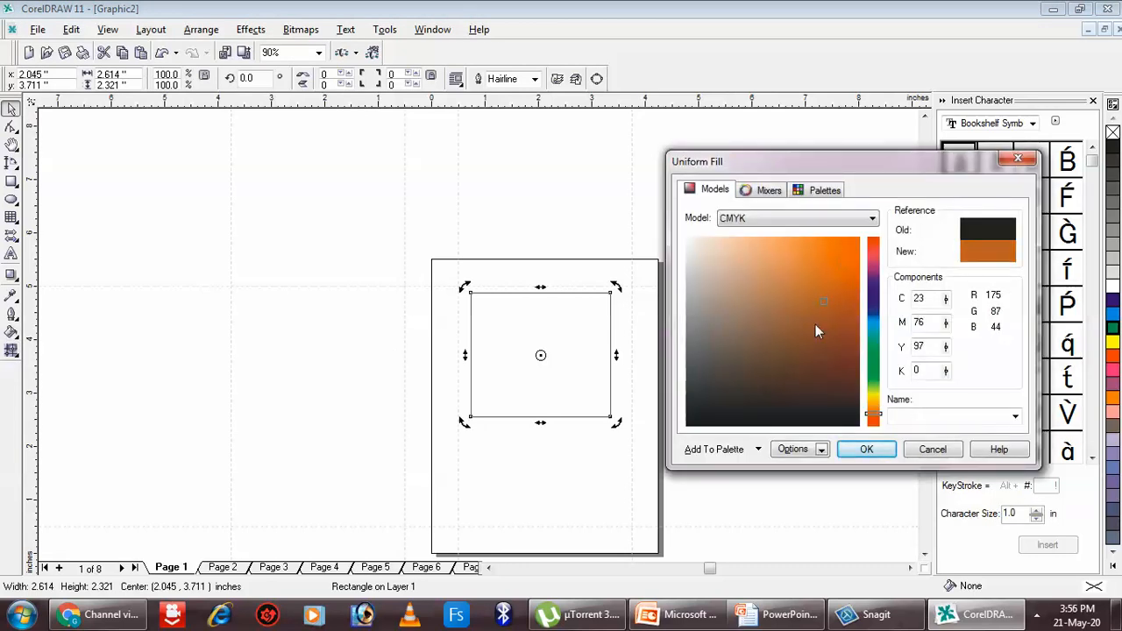
left_click(865, 451)
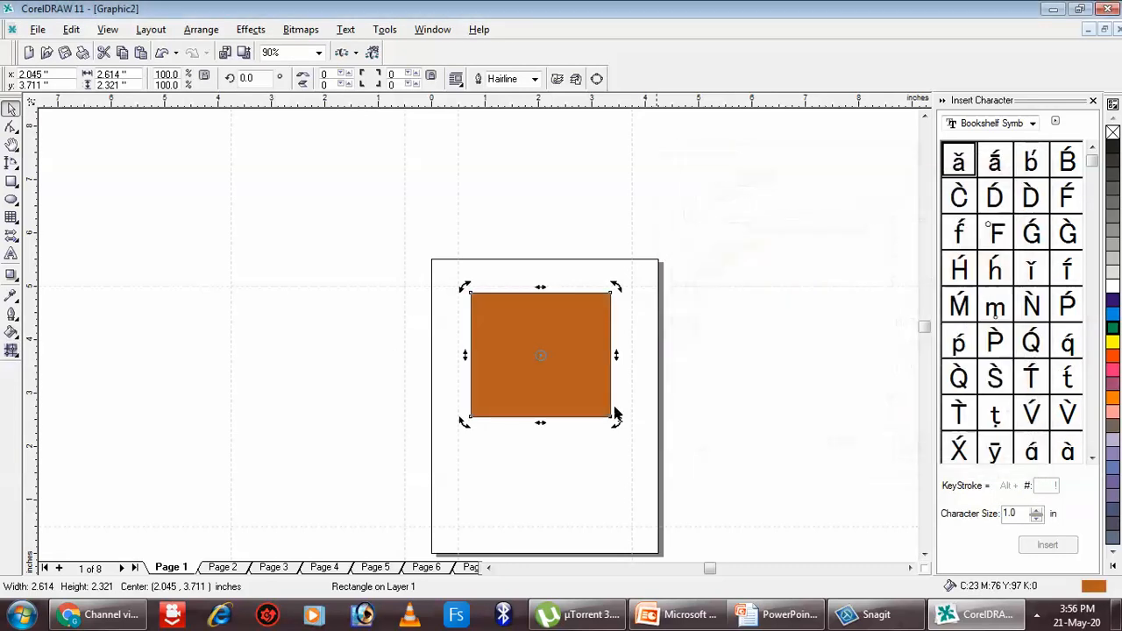
- Give the rectangle a two-color radial fountain fill from black to white
left_click(18, 337)
left_click(60, 343)
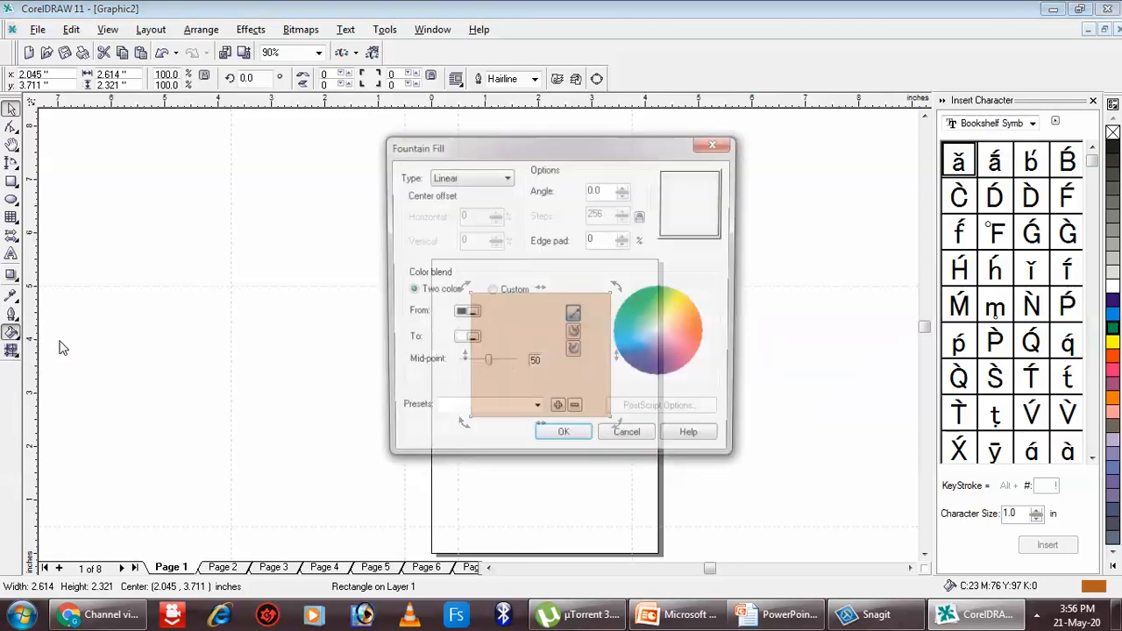
left_click(464, 177)
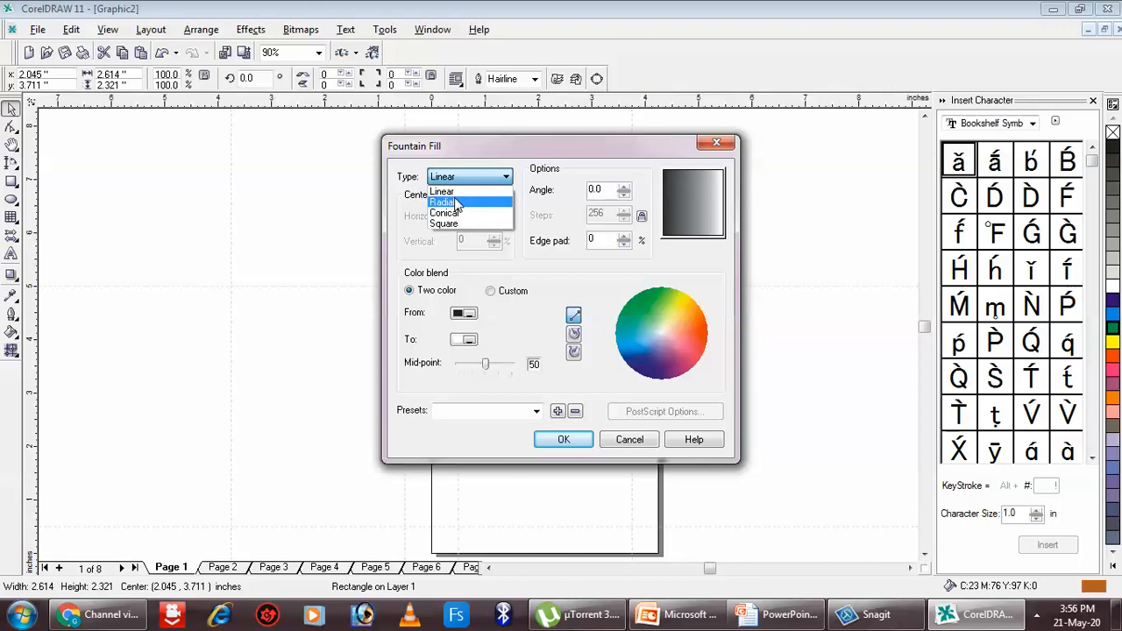
left_click(470, 207)
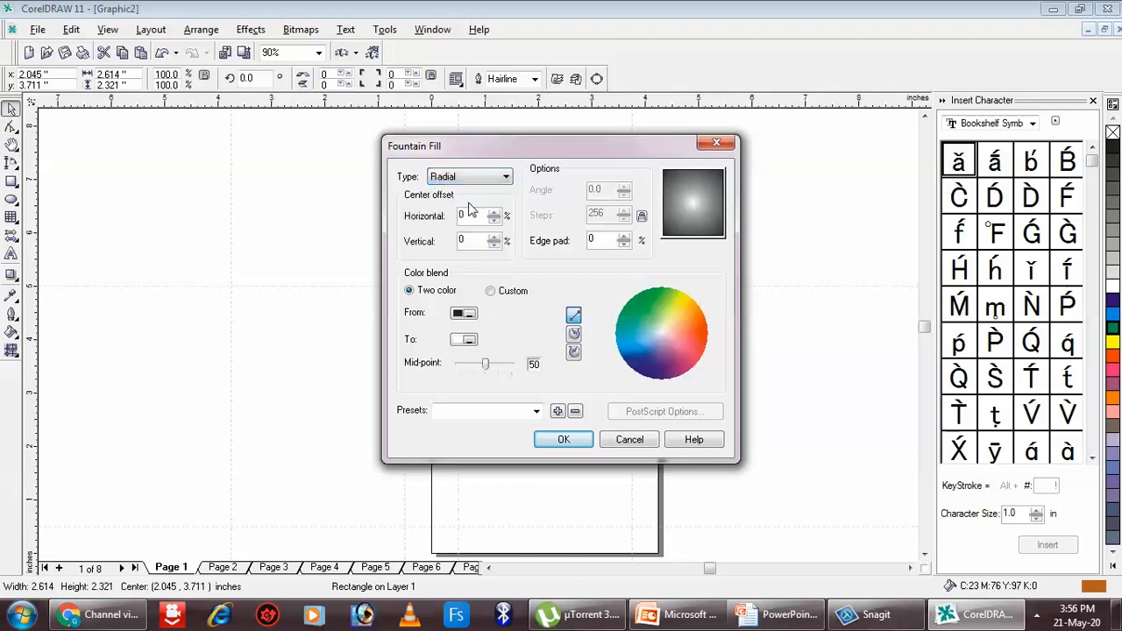
left_click(565, 442)
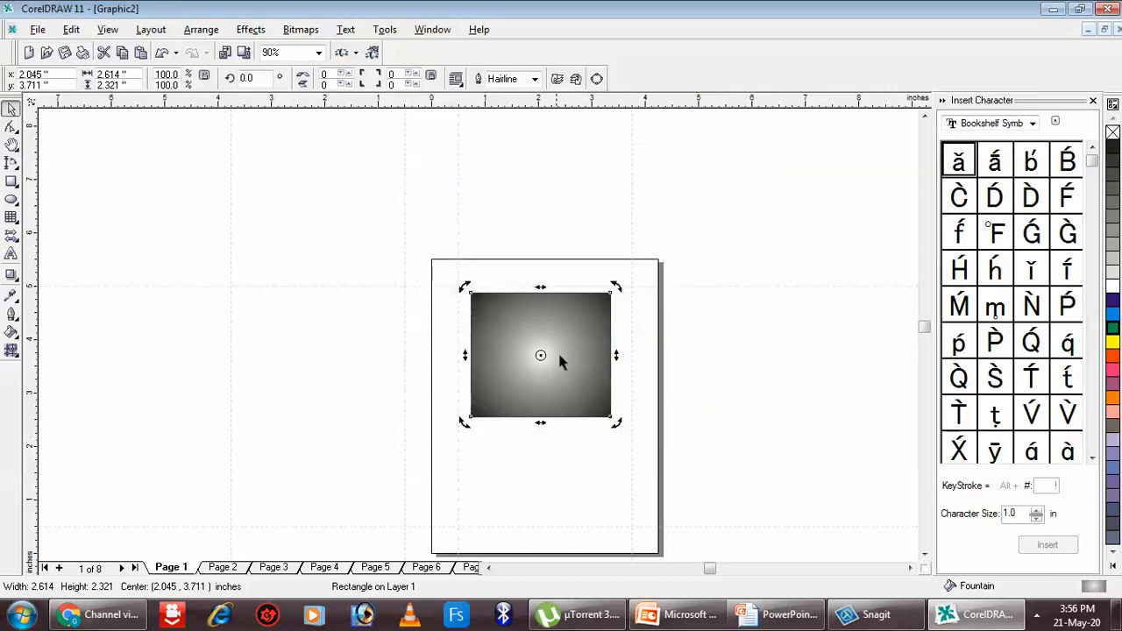
- Give the rectangle a 2-color pattern fill of alternating horizontal and vertical line groups, and replace it with a solid yellow fill
left_click(12, 334)
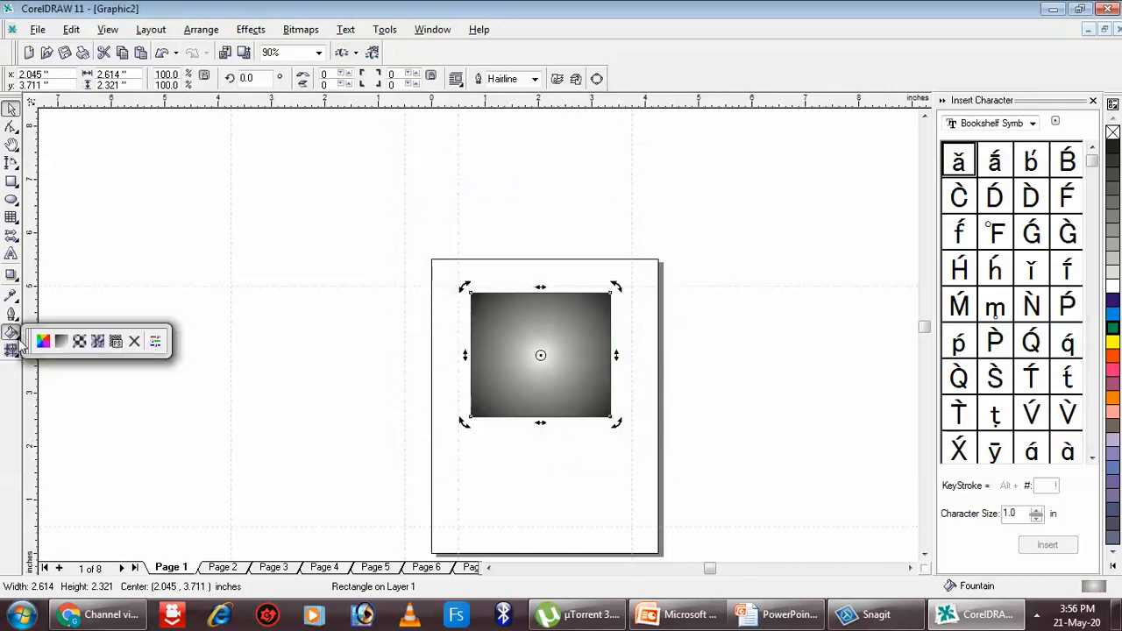
left_click(80, 342)
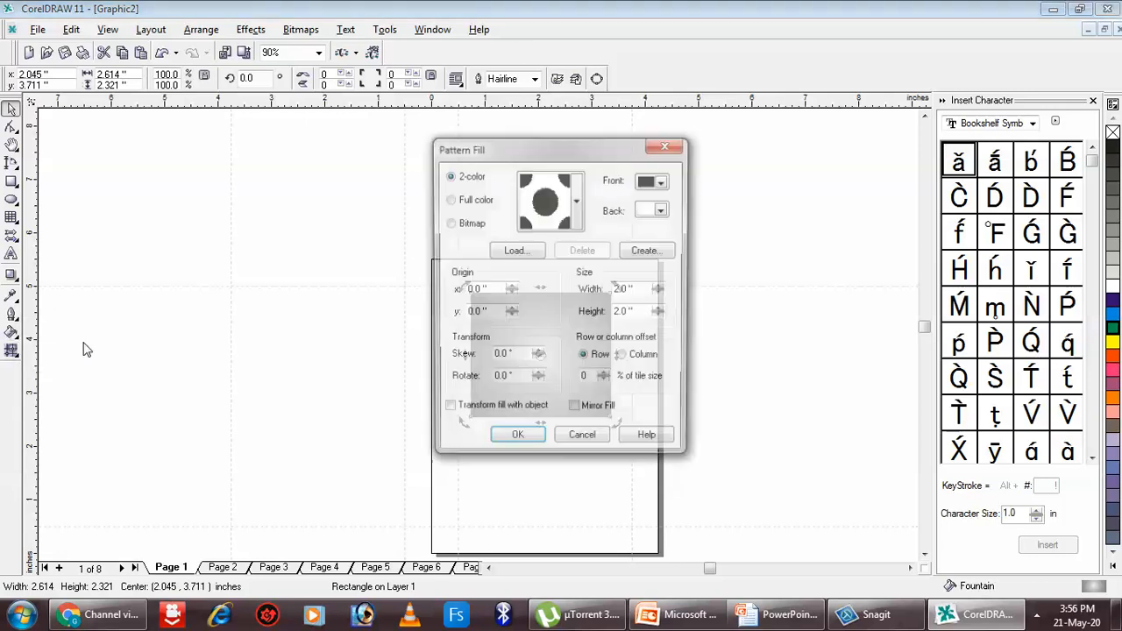
left_click(470, 202)
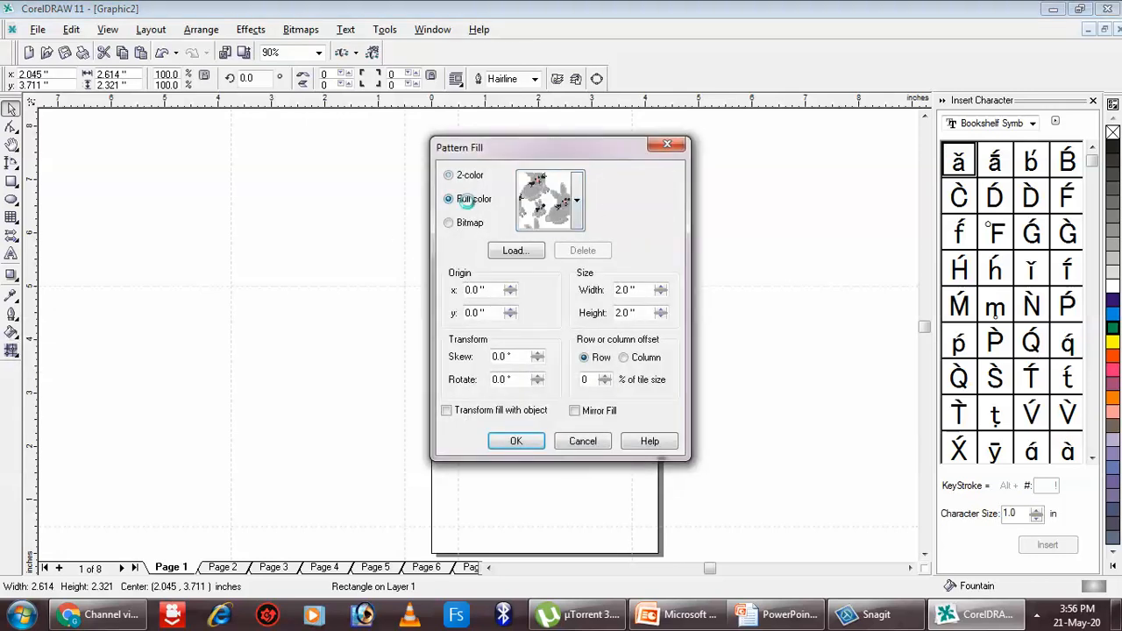
left_click(470, 176)
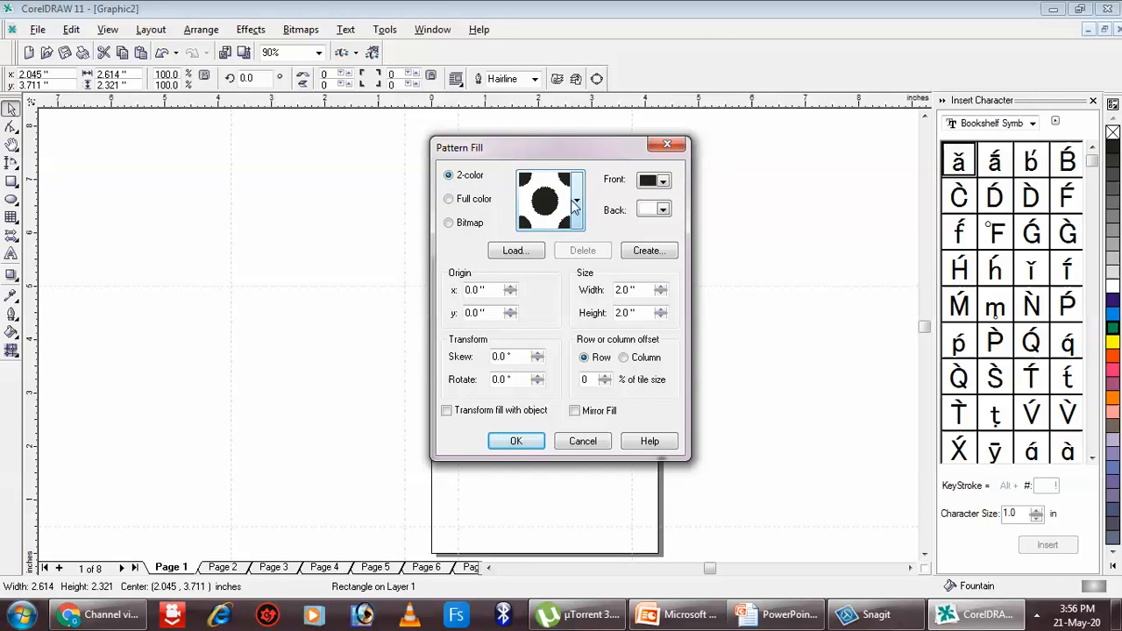
left_click(577, 202)
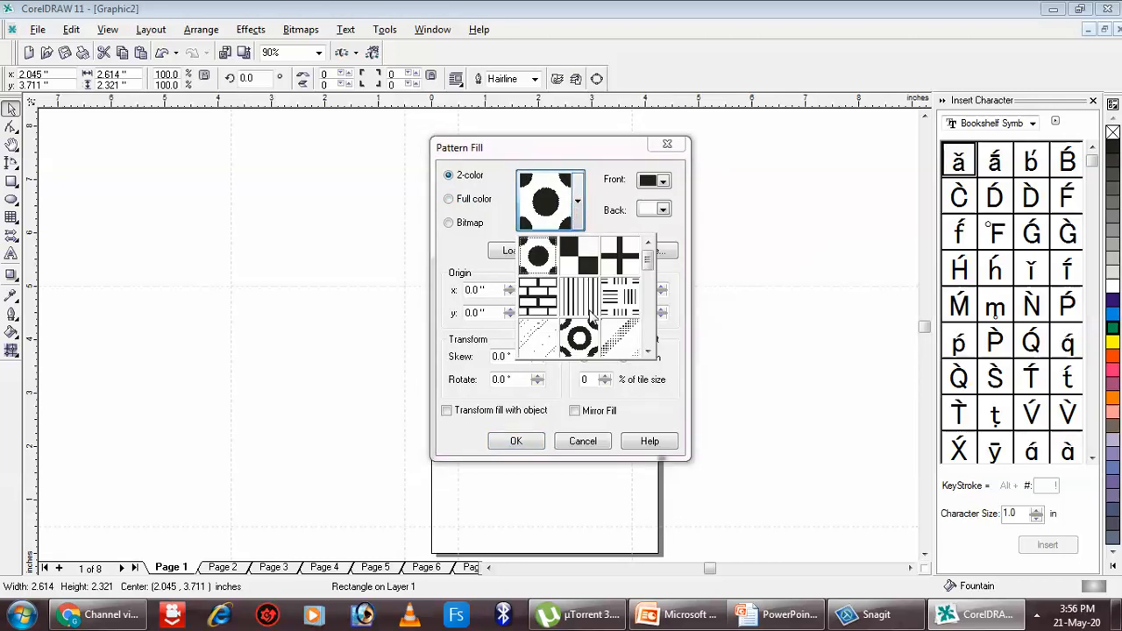
left_click(632, 311)
left_click(517, 441)
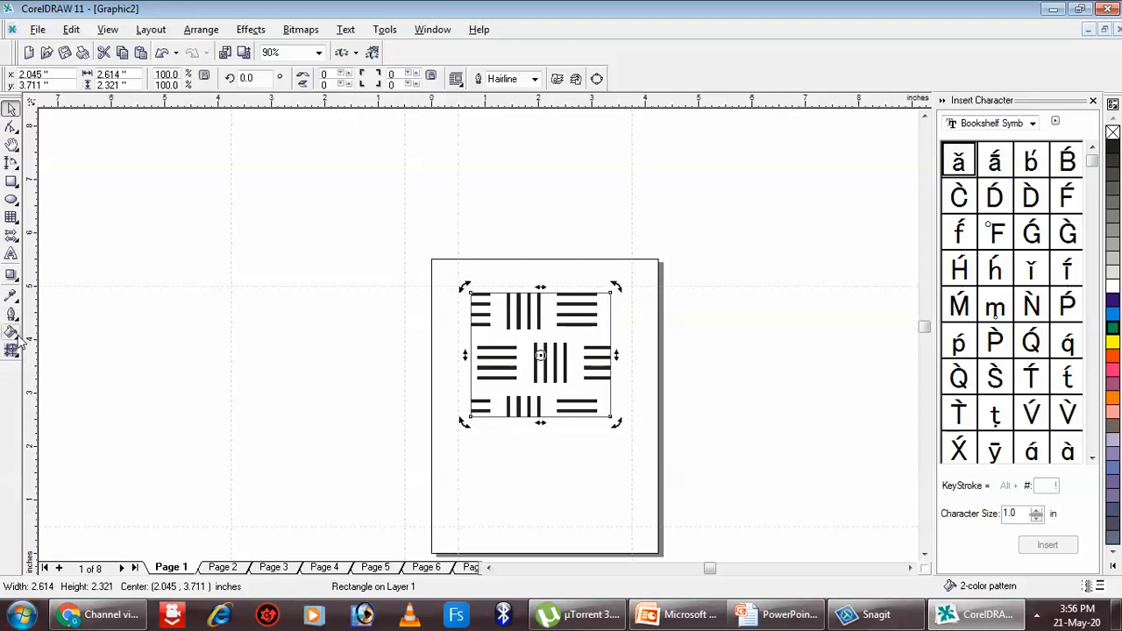
left_click(1112, 344)
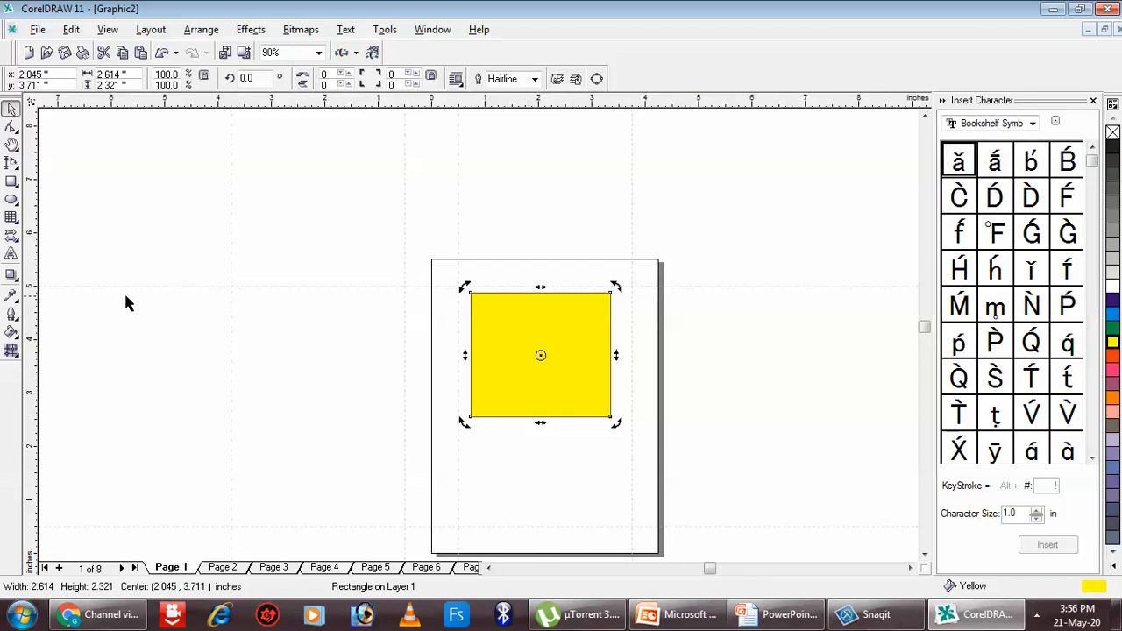
- Apply a texture fill from the Samples 9 library with mottled orange, purple and cream tones to the rectangle
left_click(17, 337)
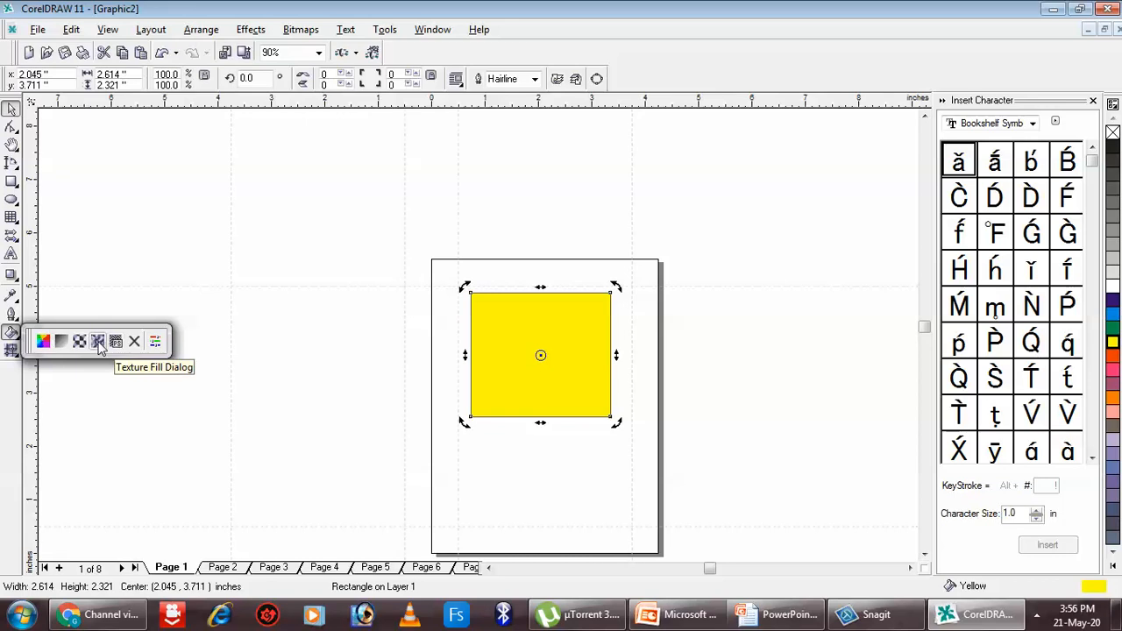
left_click(98, 342)
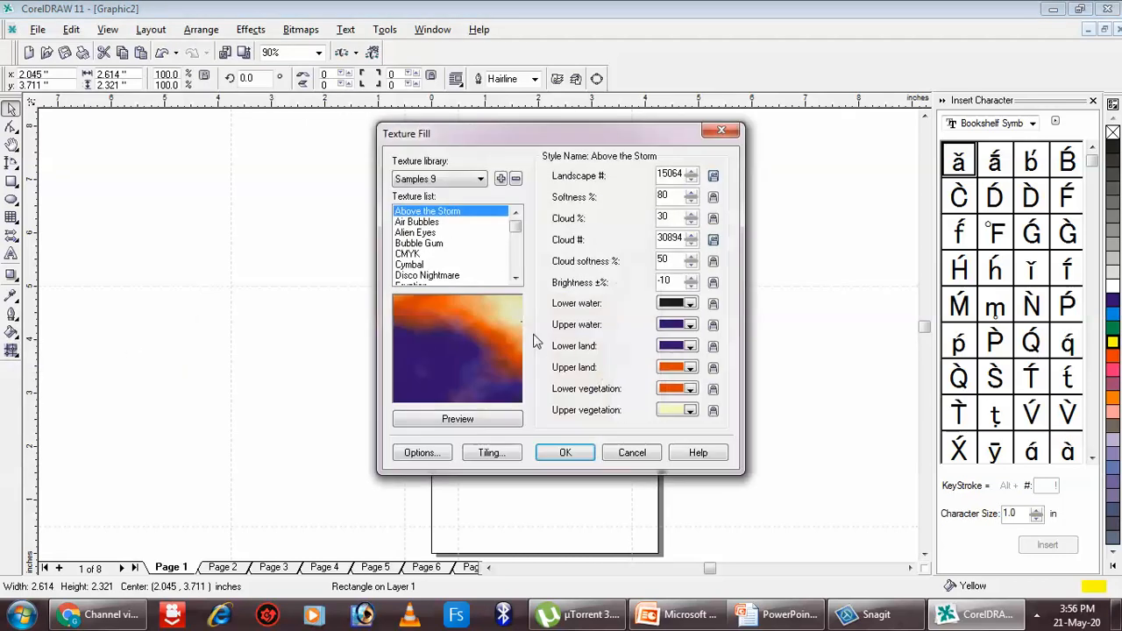
left_click(447, 225)
left_click(430, 242)
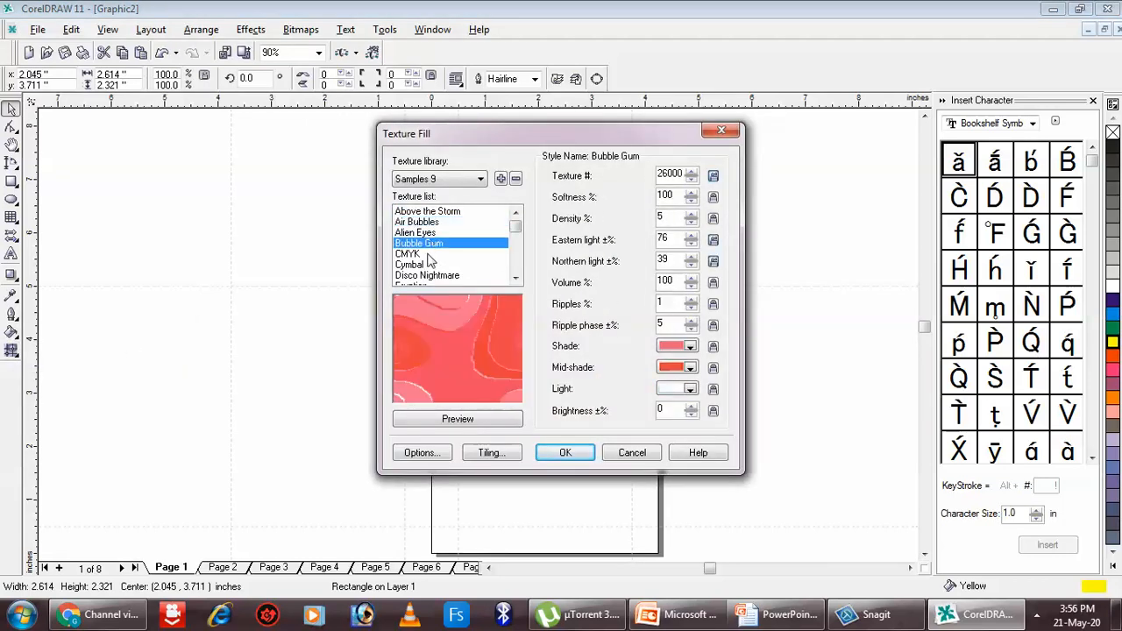
left_click(424, 264)
left_click(424, 274)
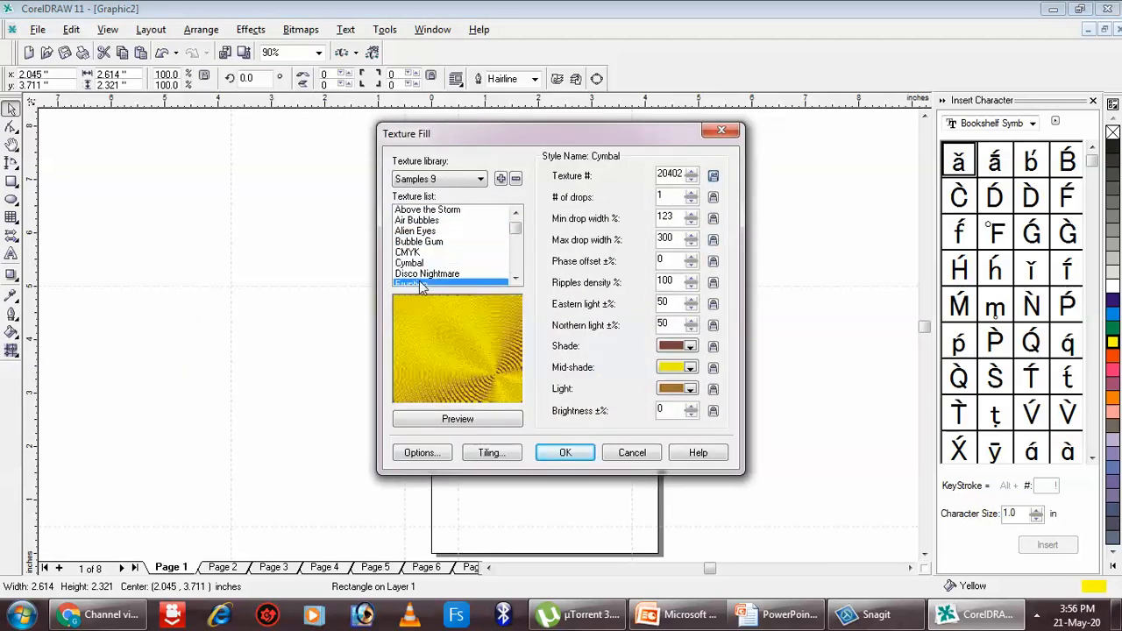
left_click(423, 284)
left_click(568, 453)
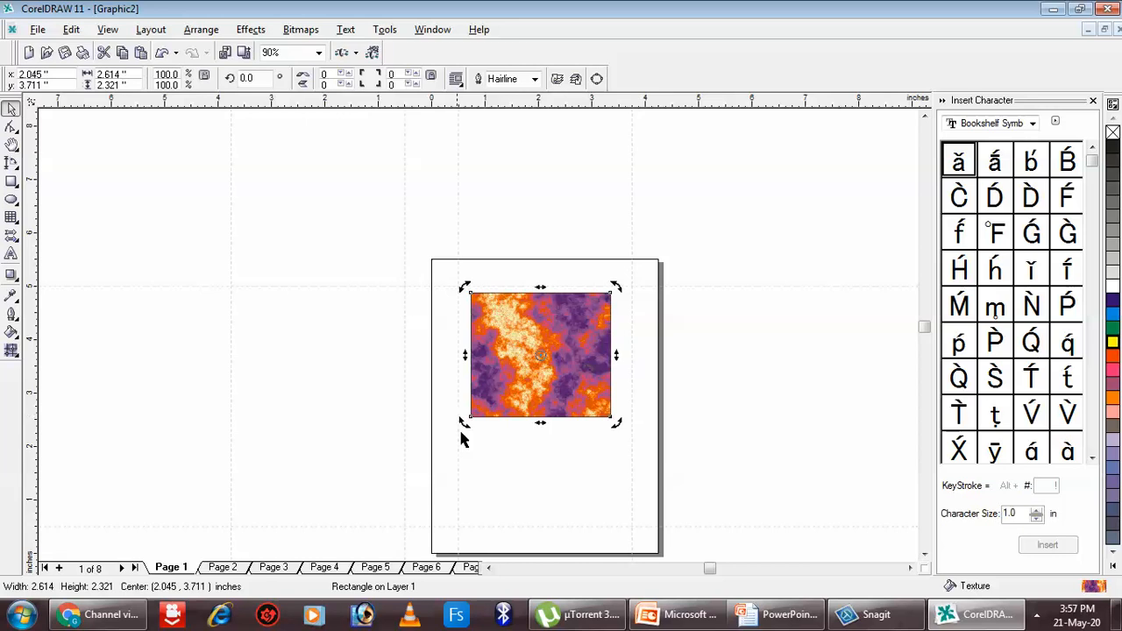
- Draw a second rectangle, about 2.64 by 1.35 inches, directly below the textured rectangle on Page 1
left_click(468, 439)
left_click(10, 183)
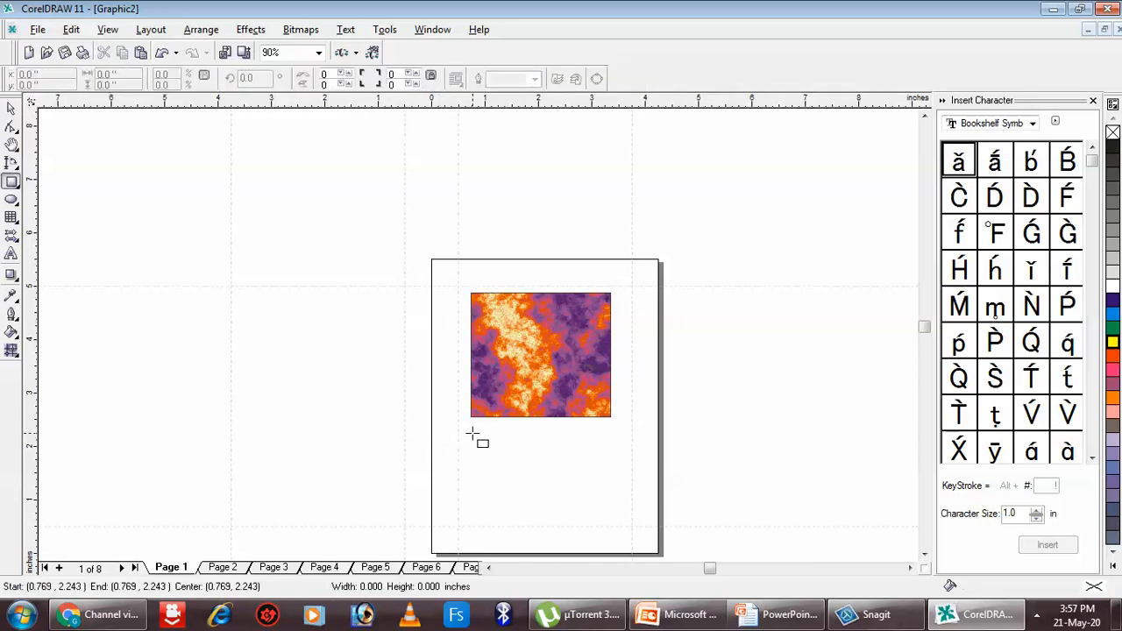
left_click_drag(472, 432, 615, 506)
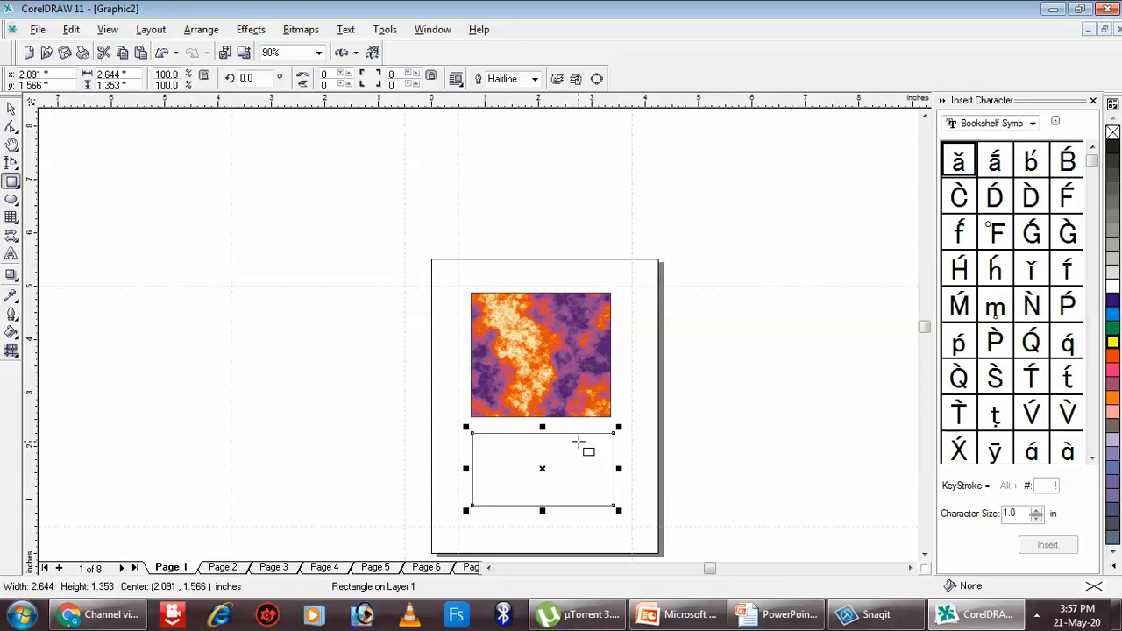
- Save the drawing to the Desktop as MyFirstDrawing in CDR - CorelDRAW format and check the saved file on the desktop
left_click(34, 29)
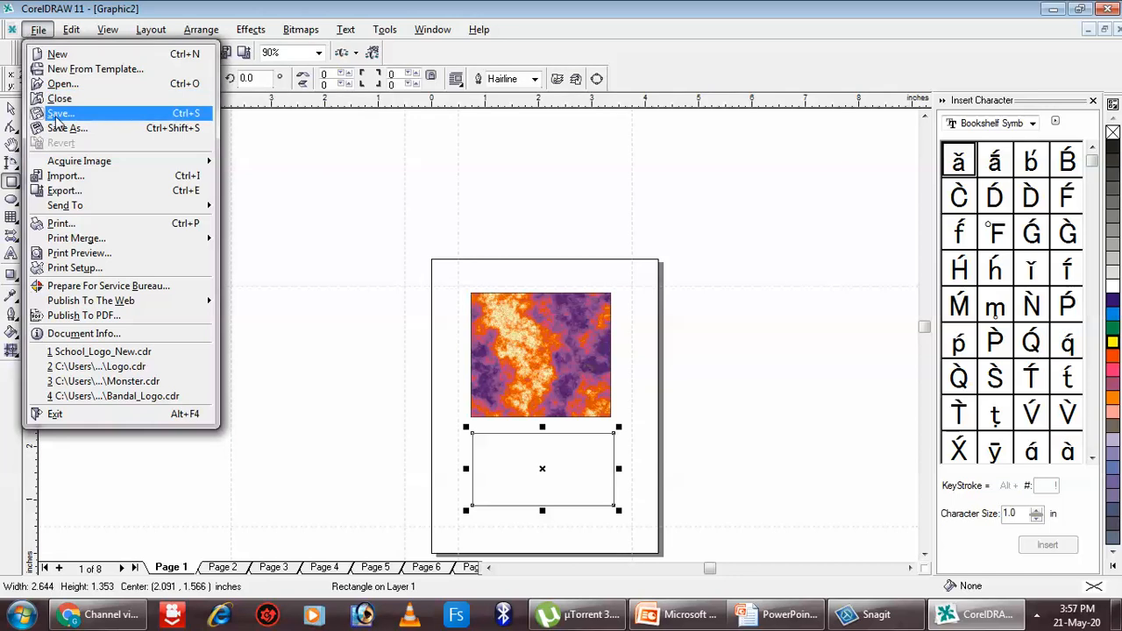
left_click(57, 114)
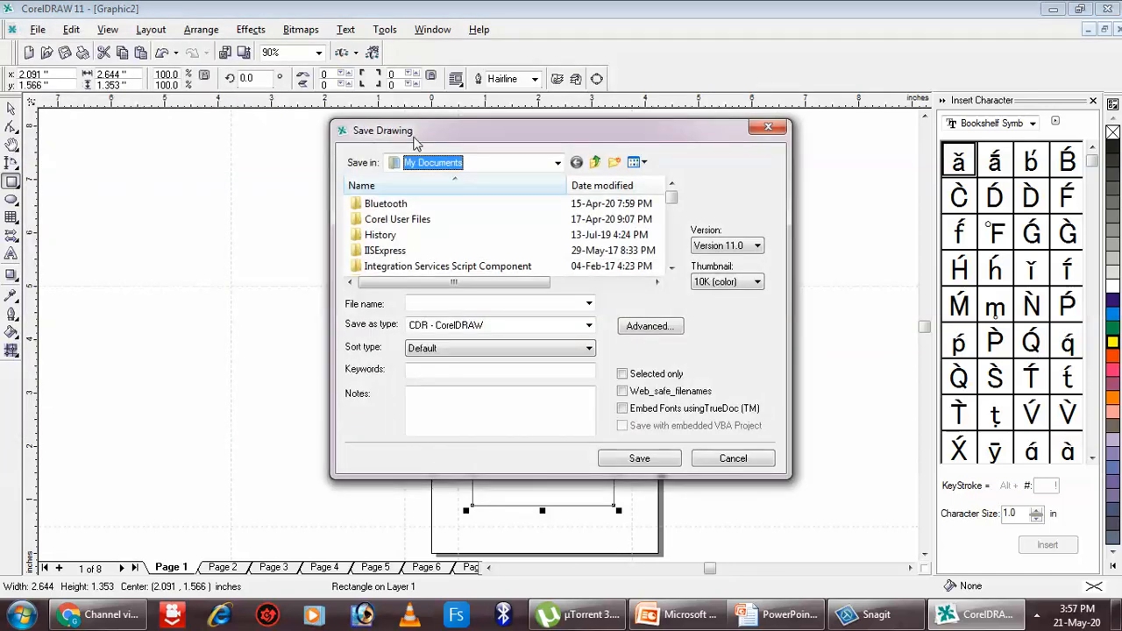
left_click(557, 165)
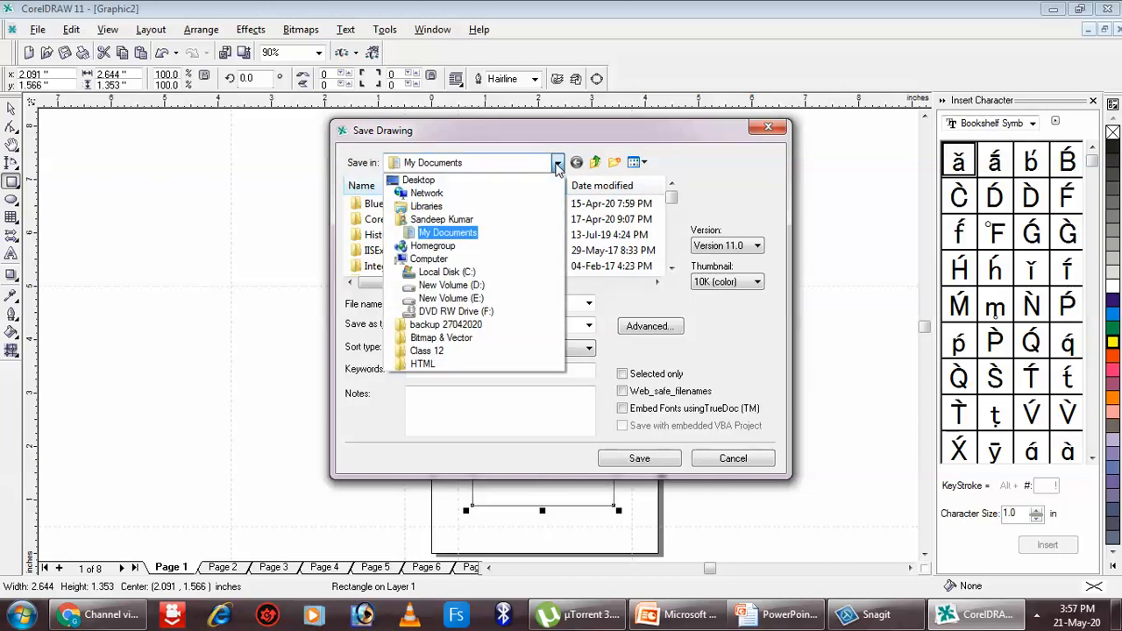
left_click(419, 180)
left_click(453, 303)
type("My")
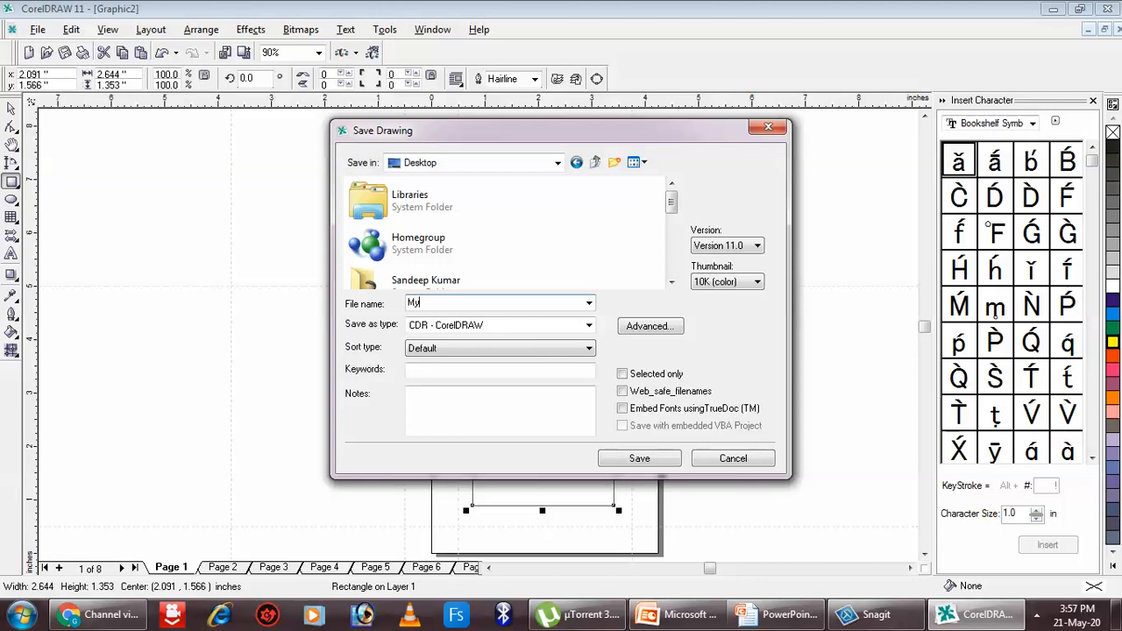
type("First")
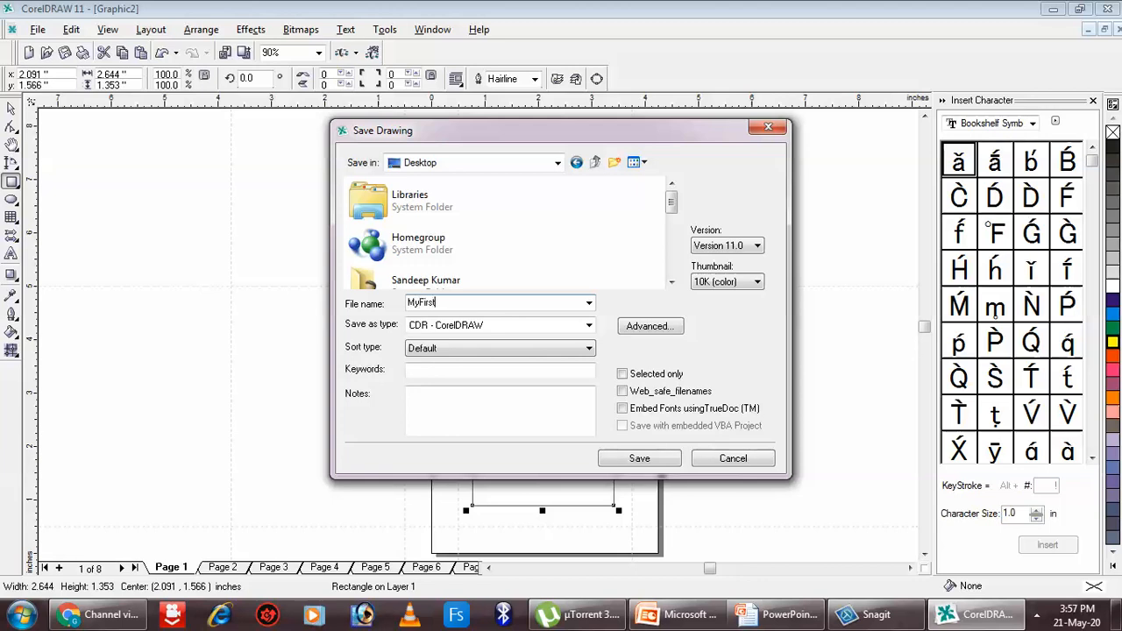
type("Drawing")
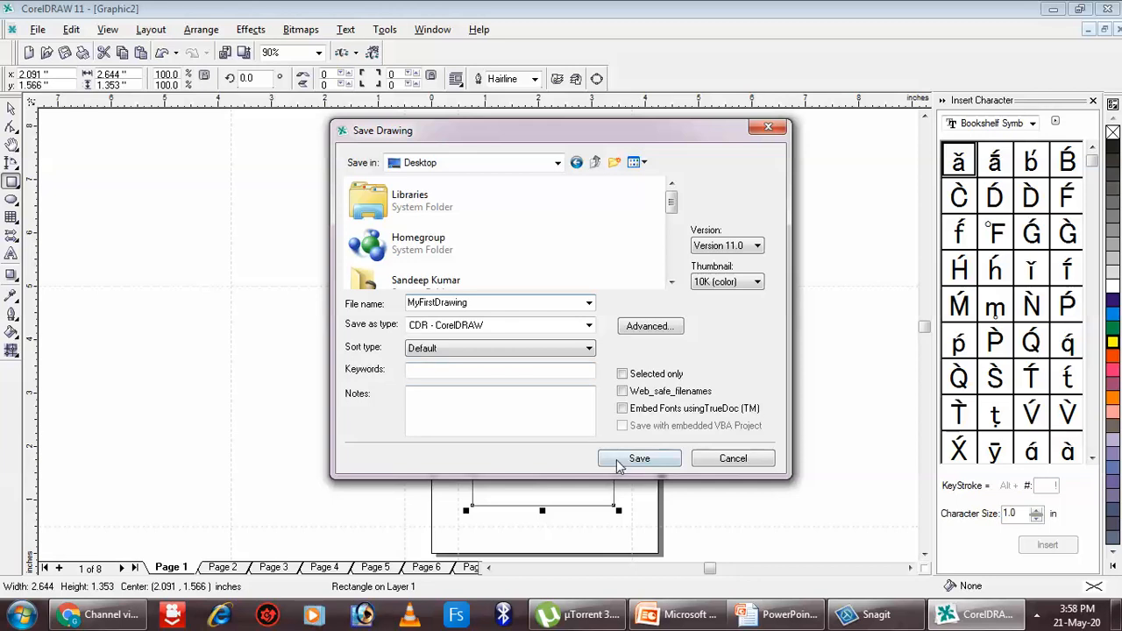
left_click(481, 326)
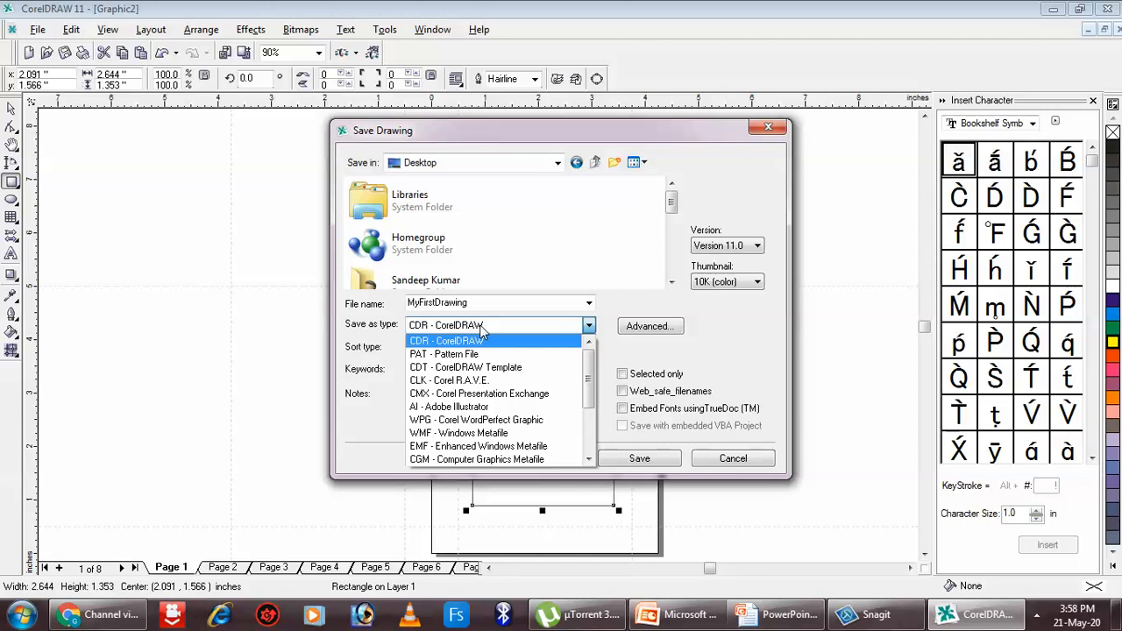
left_click(480, 326)
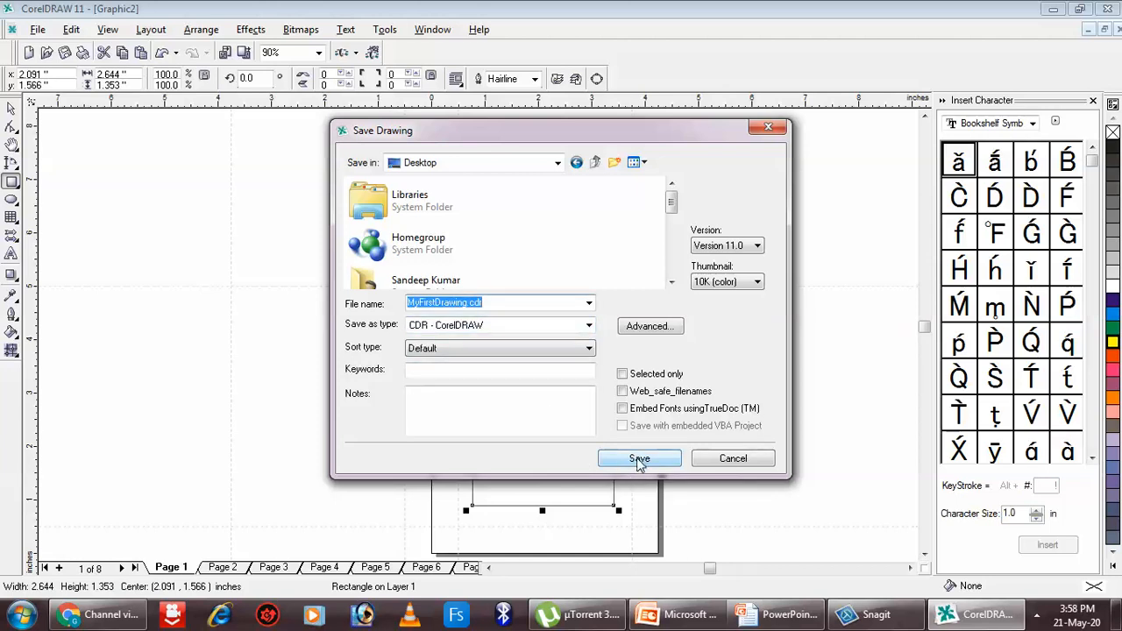
left_click(639, 460)
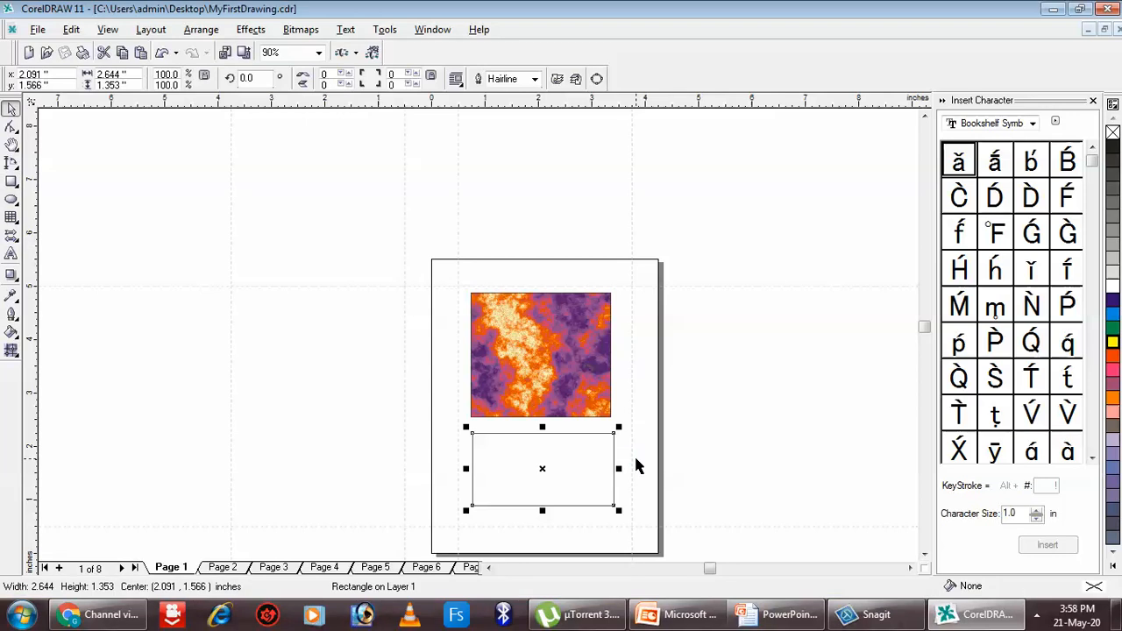
key("super+d")
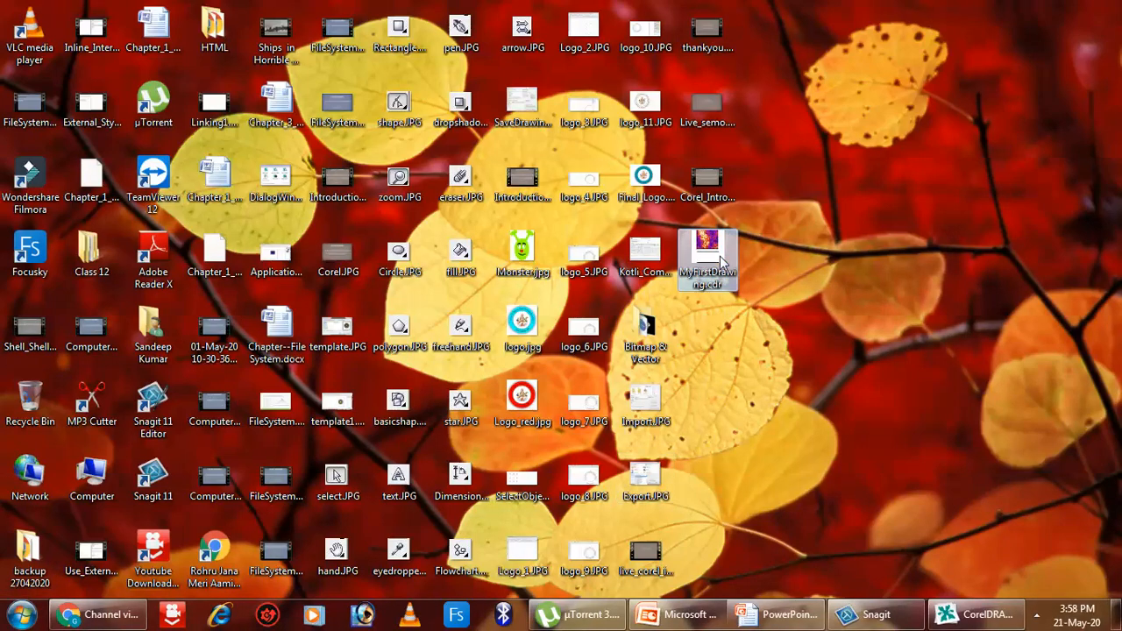
left_click(973, 614)
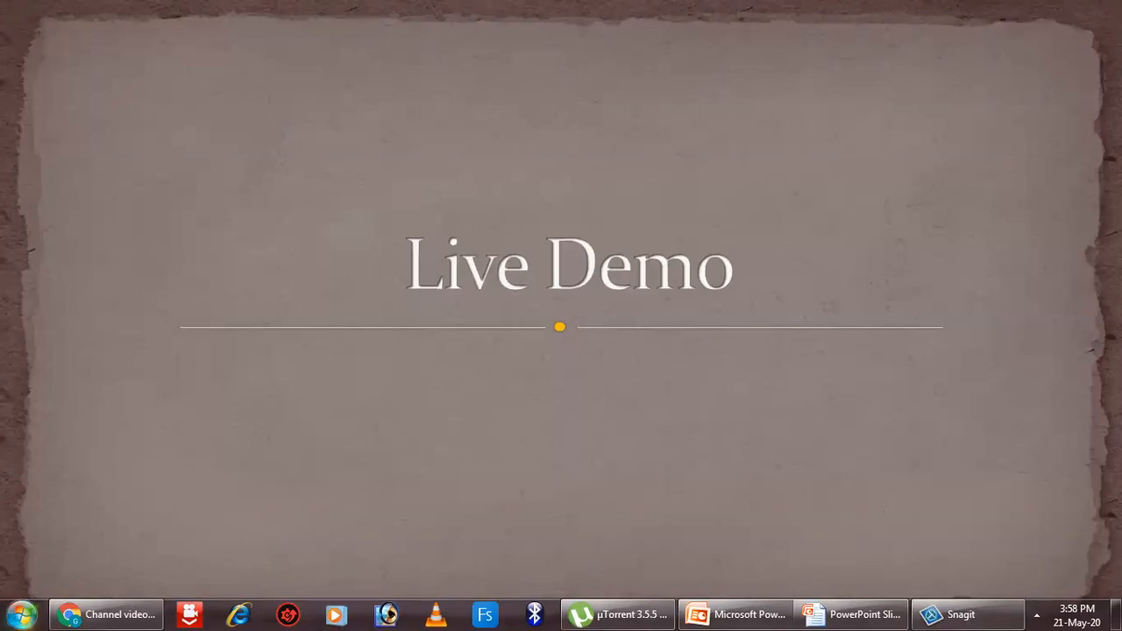
- Start CorelDRAW 11 again and open the last edited drawing from the welcome screen
left_click(21, 614)
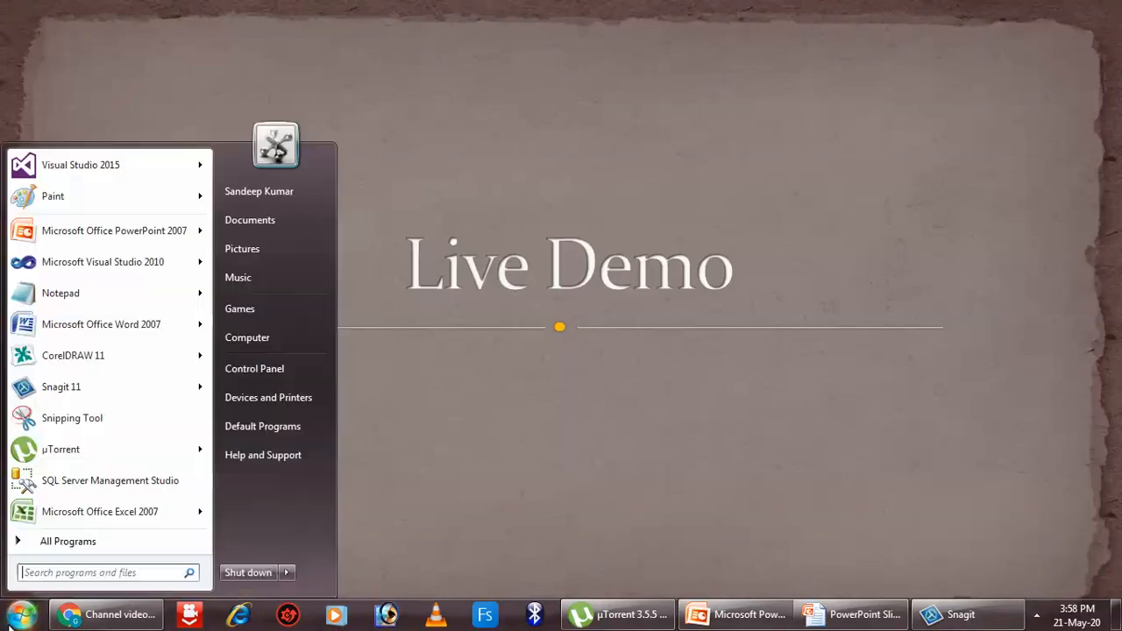
left_click(88, 356)
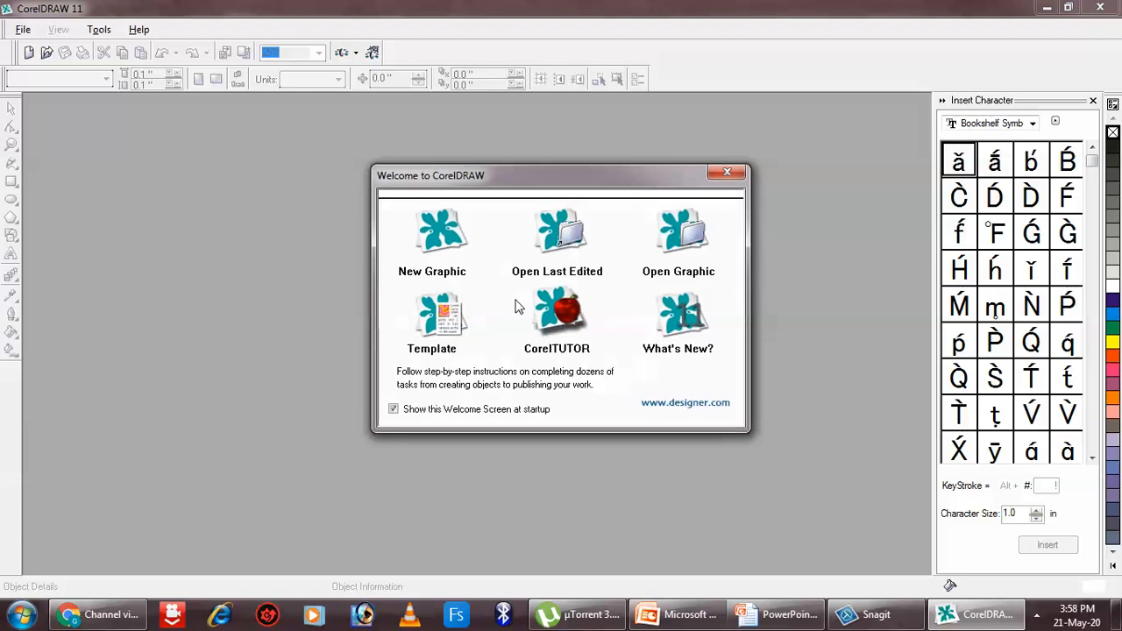
left_click(557, 231)
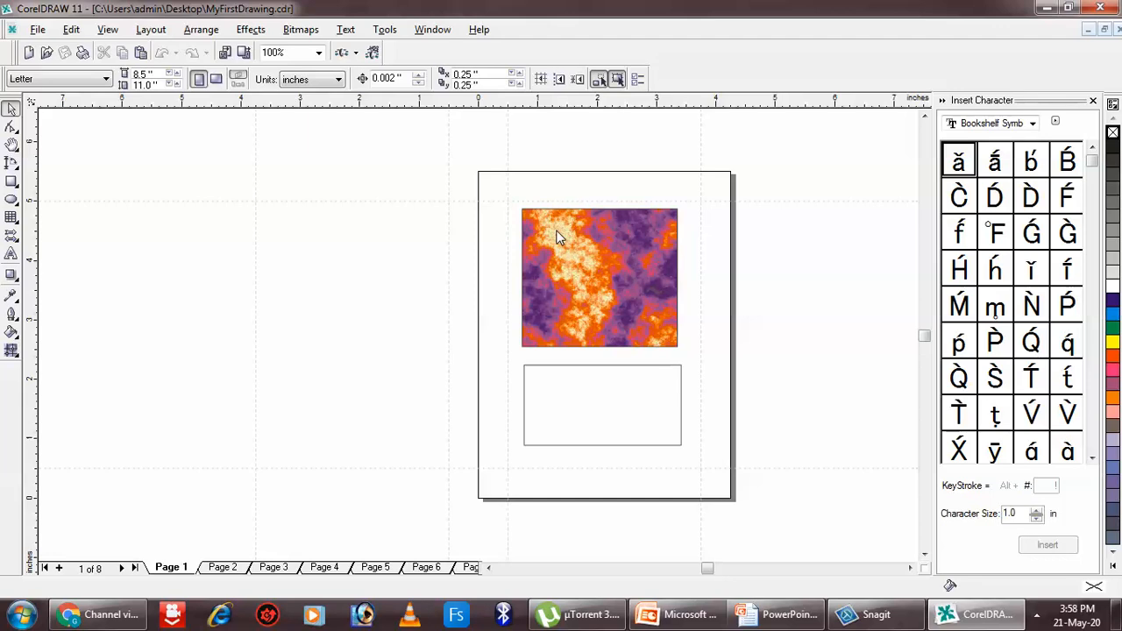
- Open the existing drawing Monster.cdr from the My Documents folder inside the user's personal folder
key("ctrl+o")
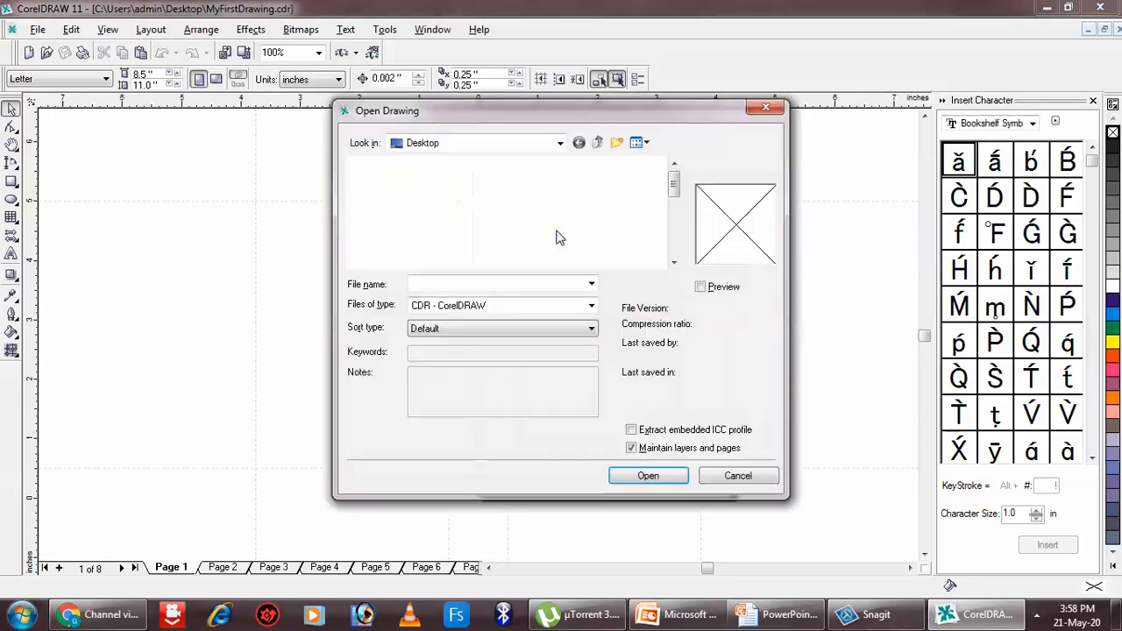
left_click(560, 143)
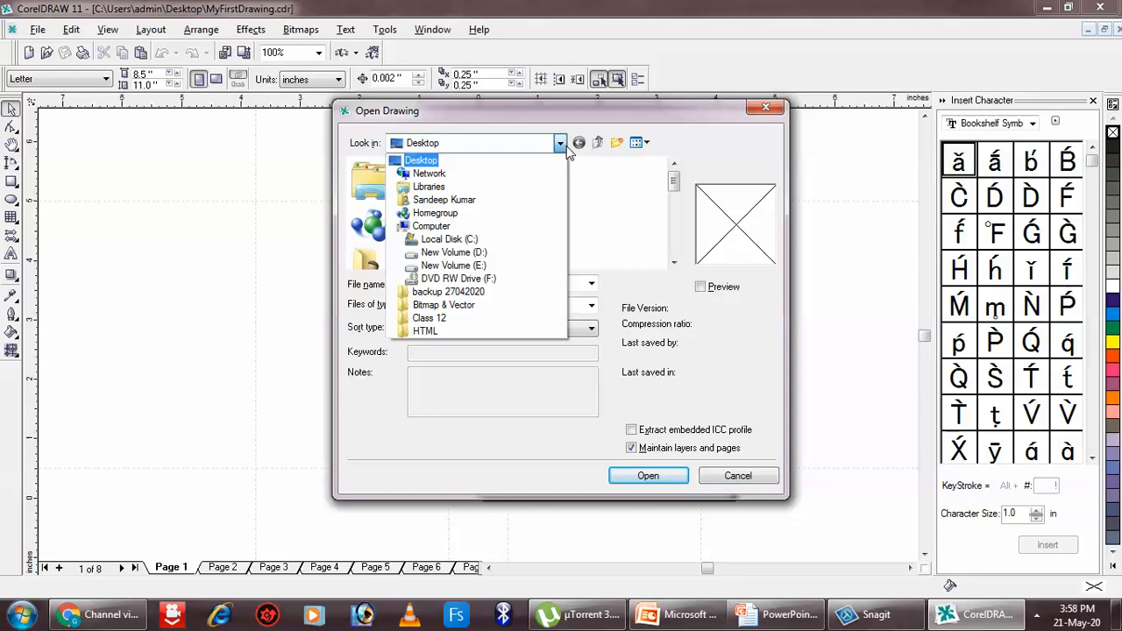
left_click(443, 200)
left_click(567, 206)
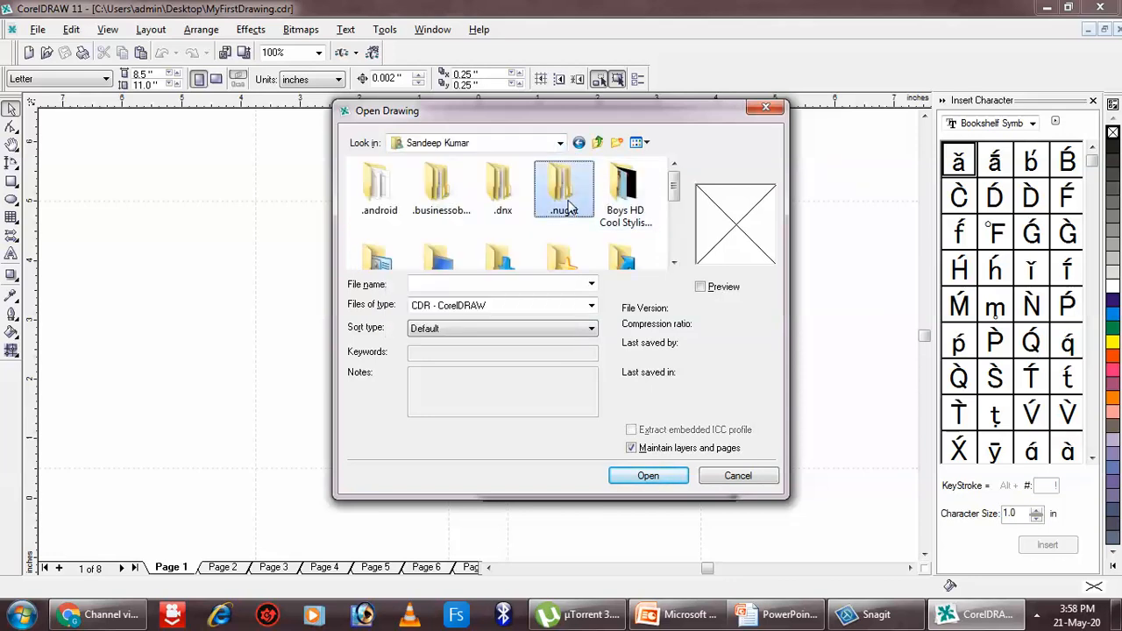
key("m")
double_click(380, 212)
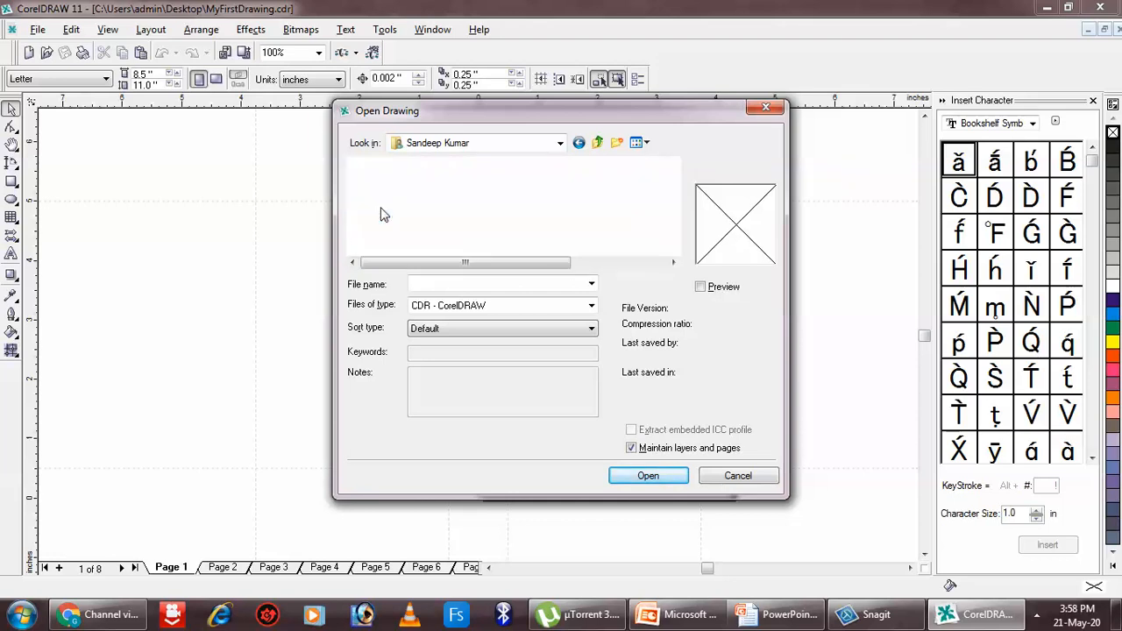
scroll(473, 228, "down", 5)
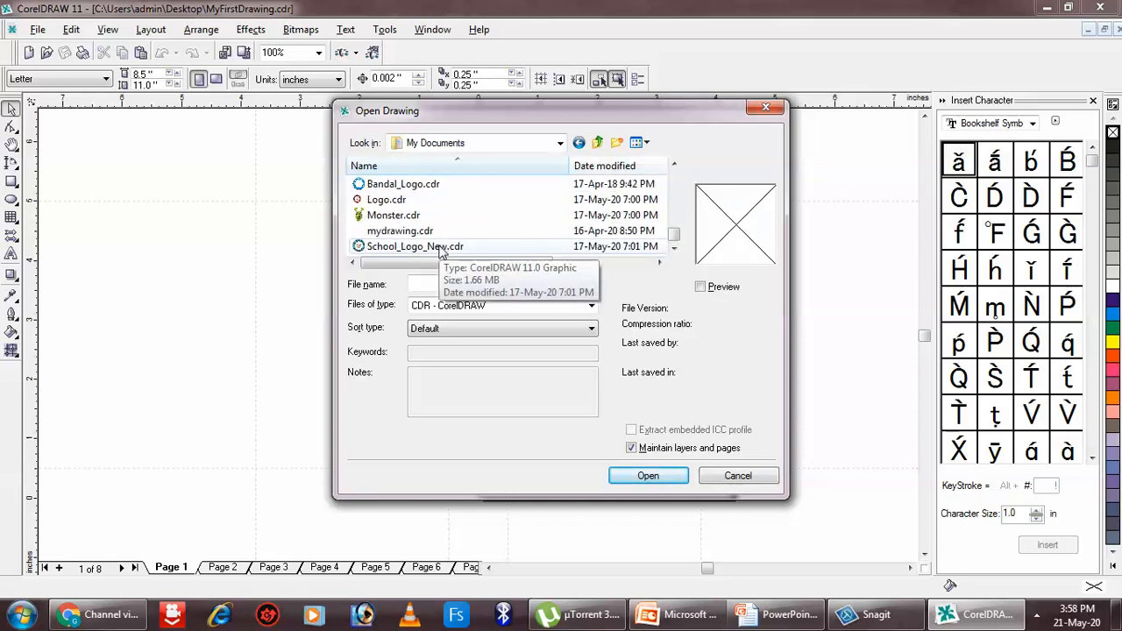
left_click(410, 217)
left_click(648, 476)
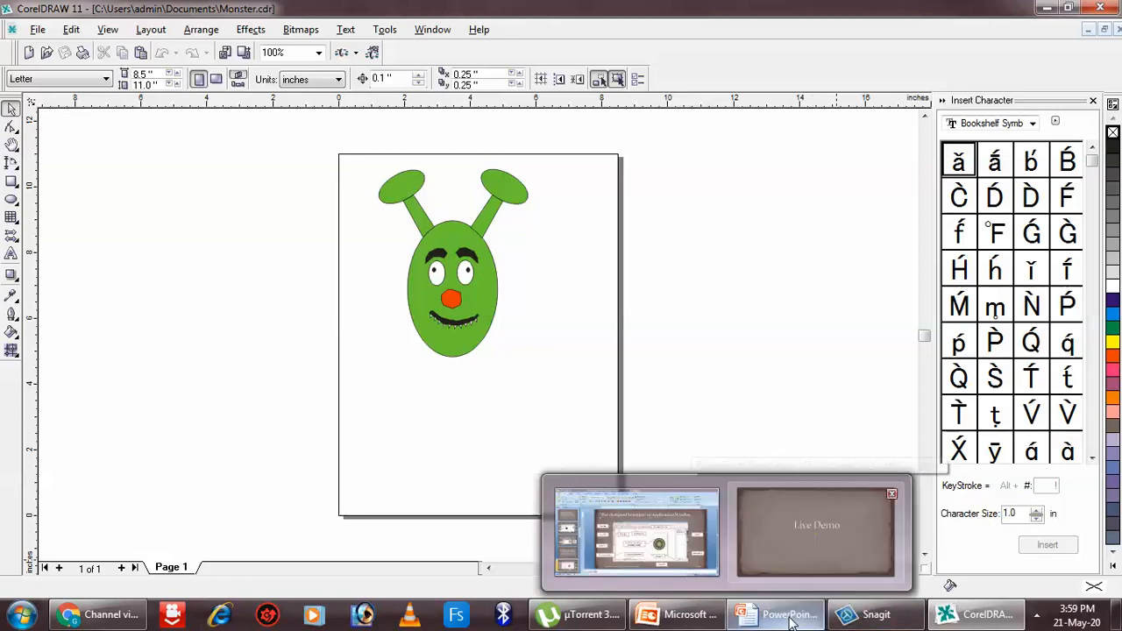
- Examine the file type and extension in the properties of MyFirstDrawing.cdr on the Windows desktop, and close the properties
key("super+d")
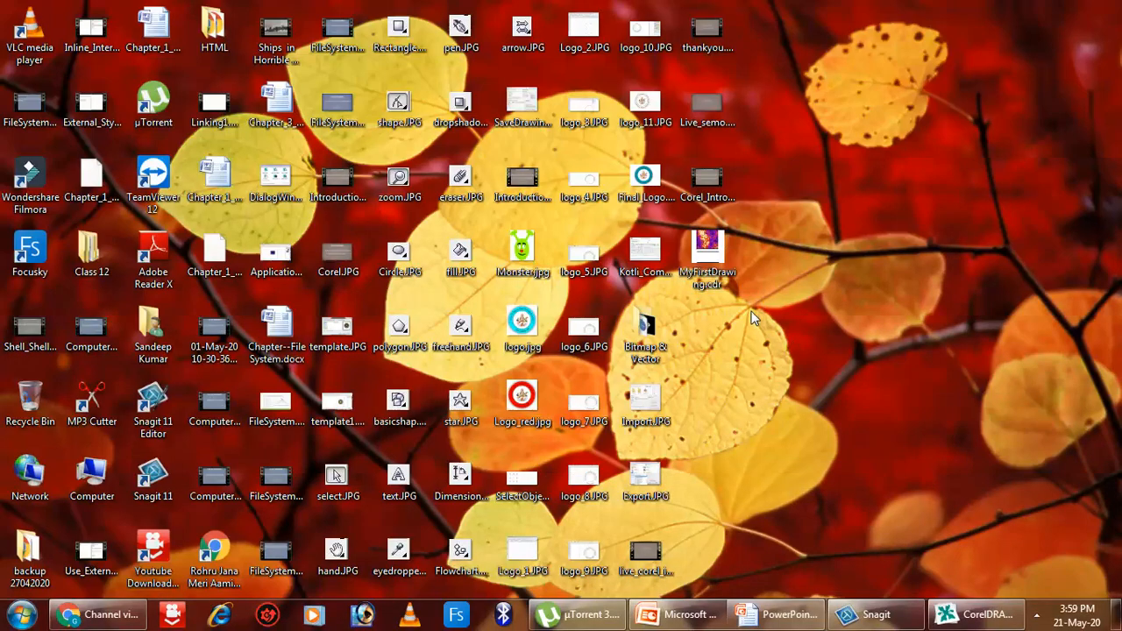
right_click(713, 277)
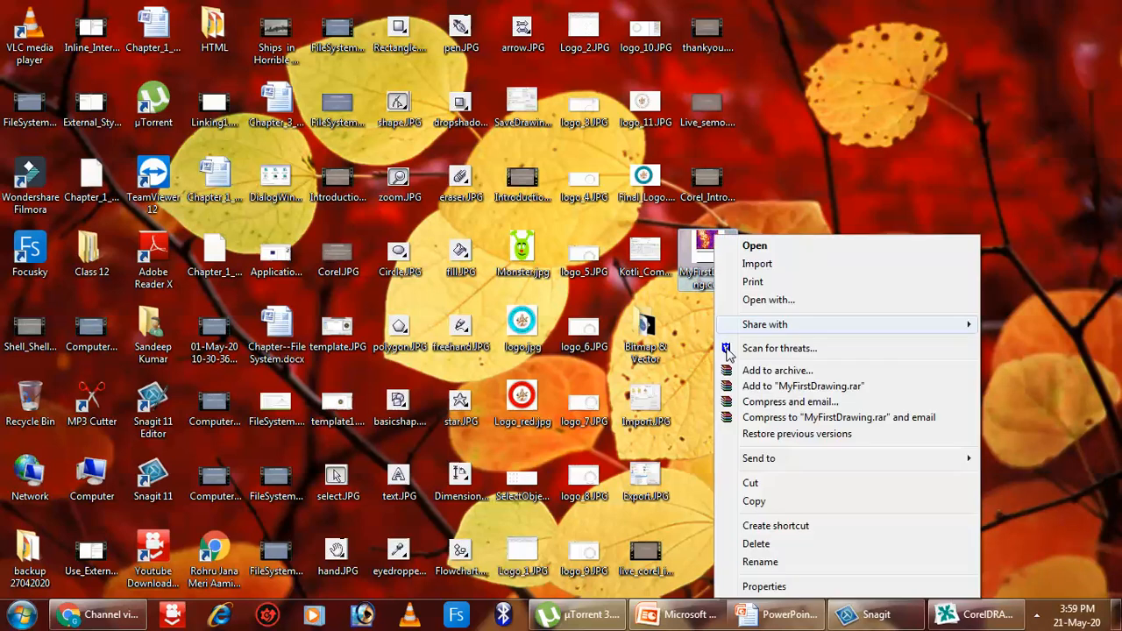
left_click(764, 586)
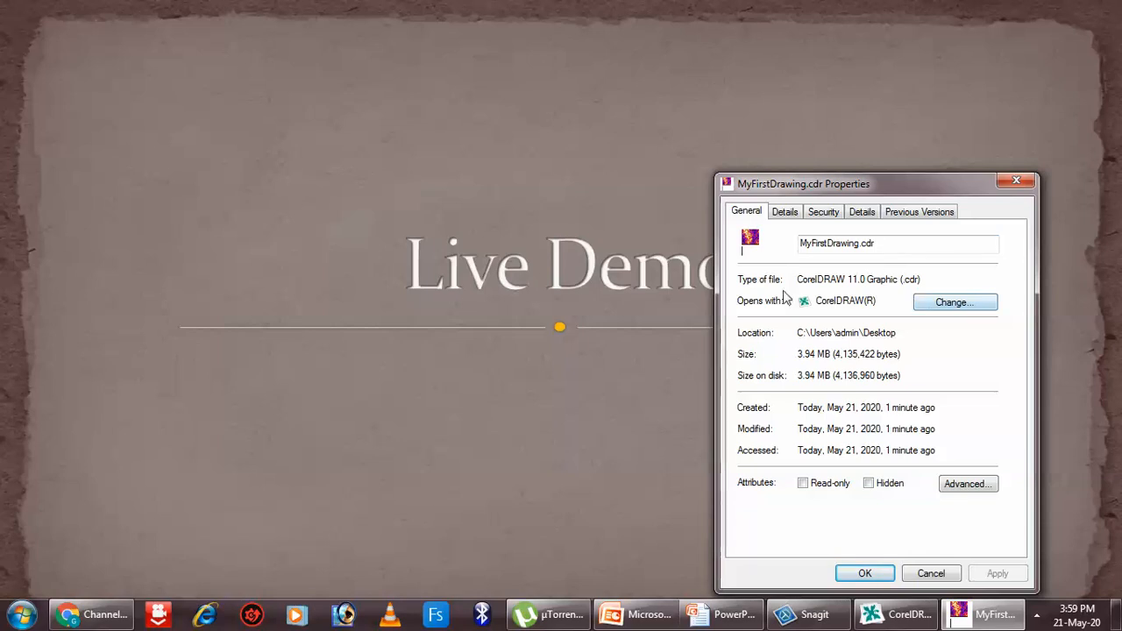
left_click_drag(920, 282, 798, 282)
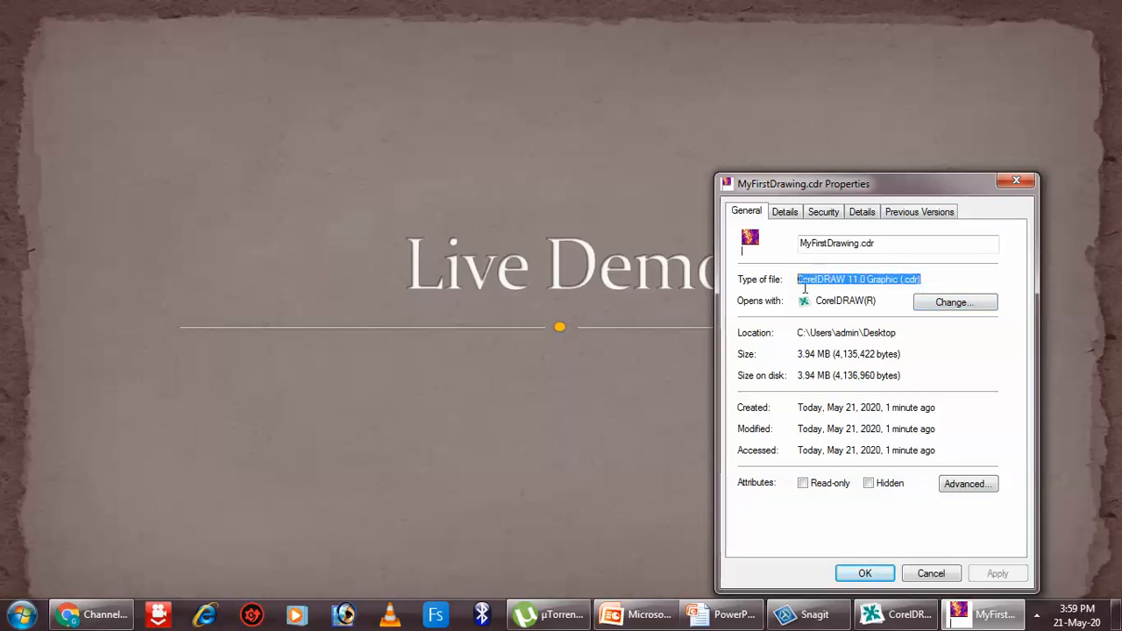
left_click(911, 280)
double_click(912, 279)
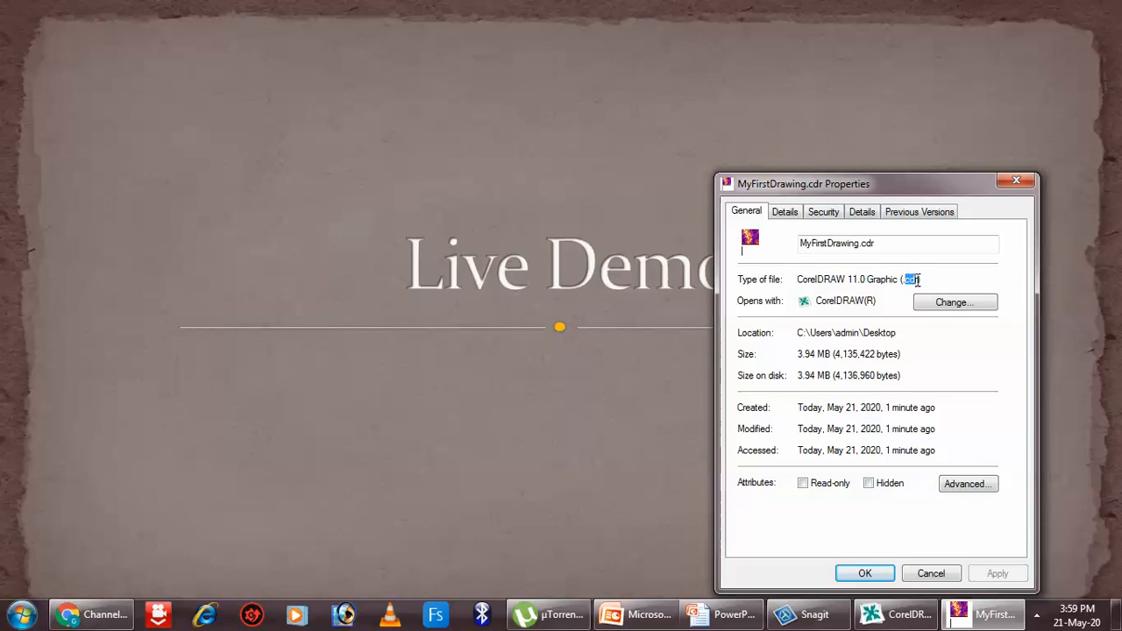
left_click(884, 575)
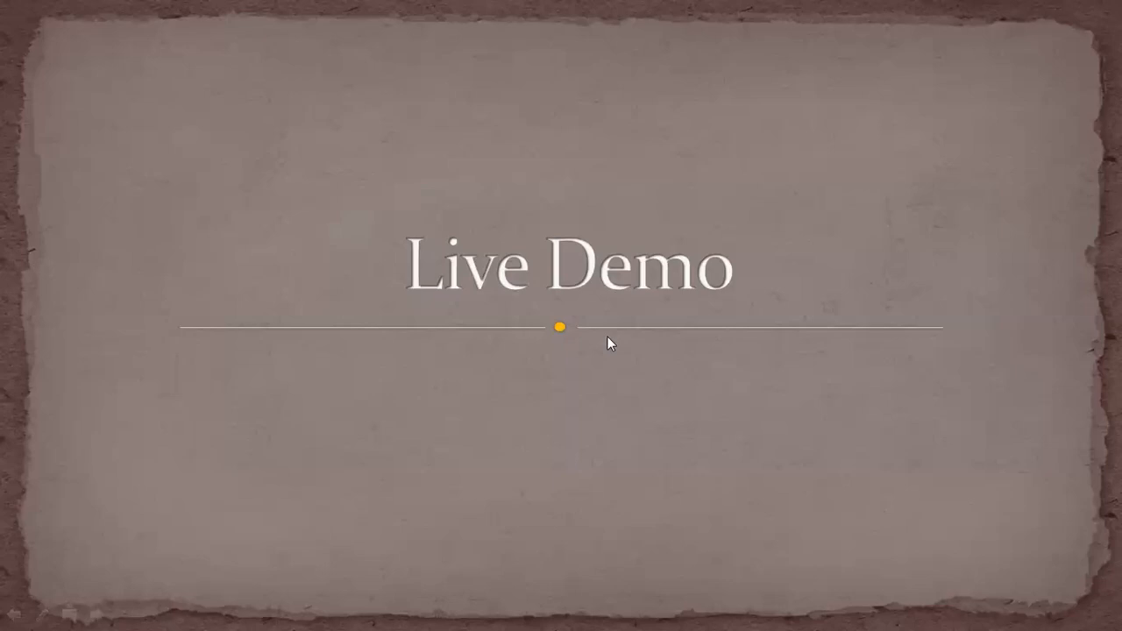
key("Right")
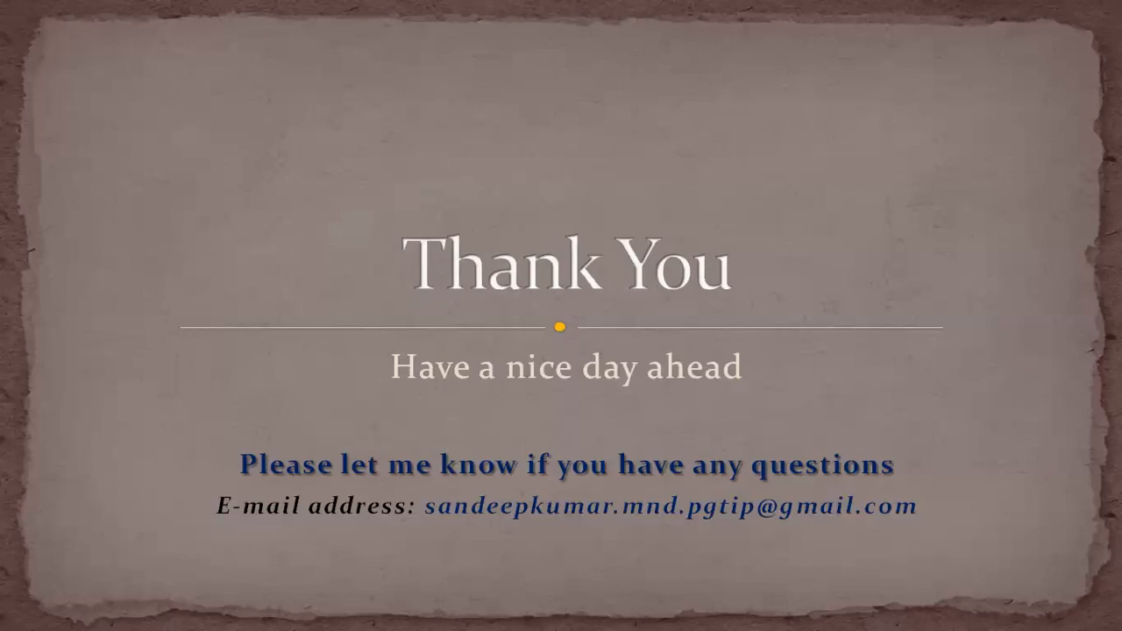